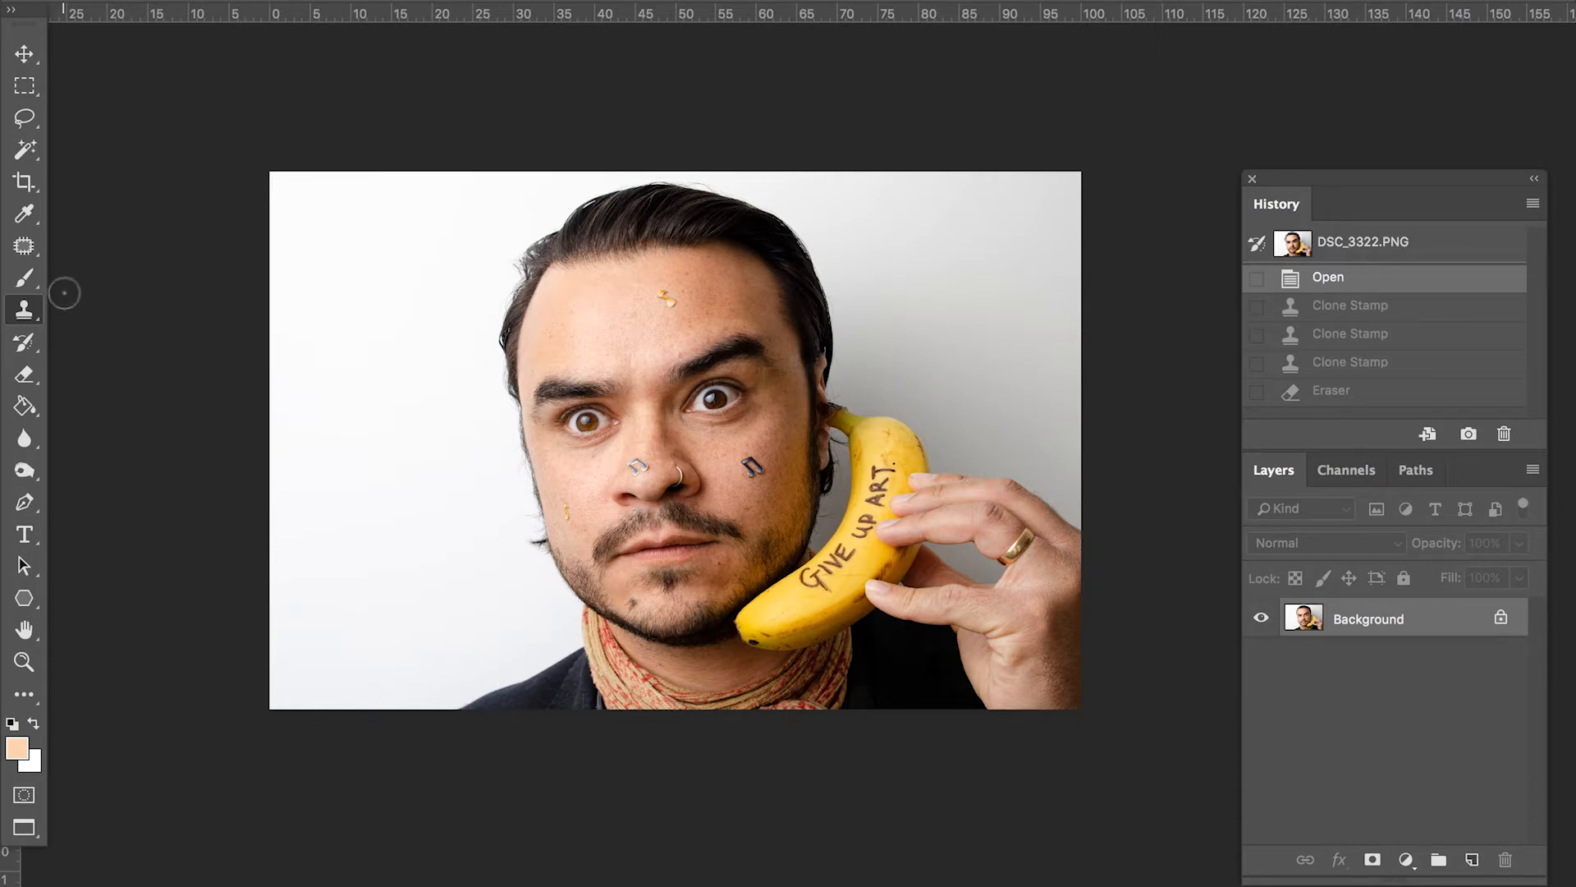
Try the Clone Stamp tool by copying the gold flecks onto another spot on the forehead
right_click(23, 314)
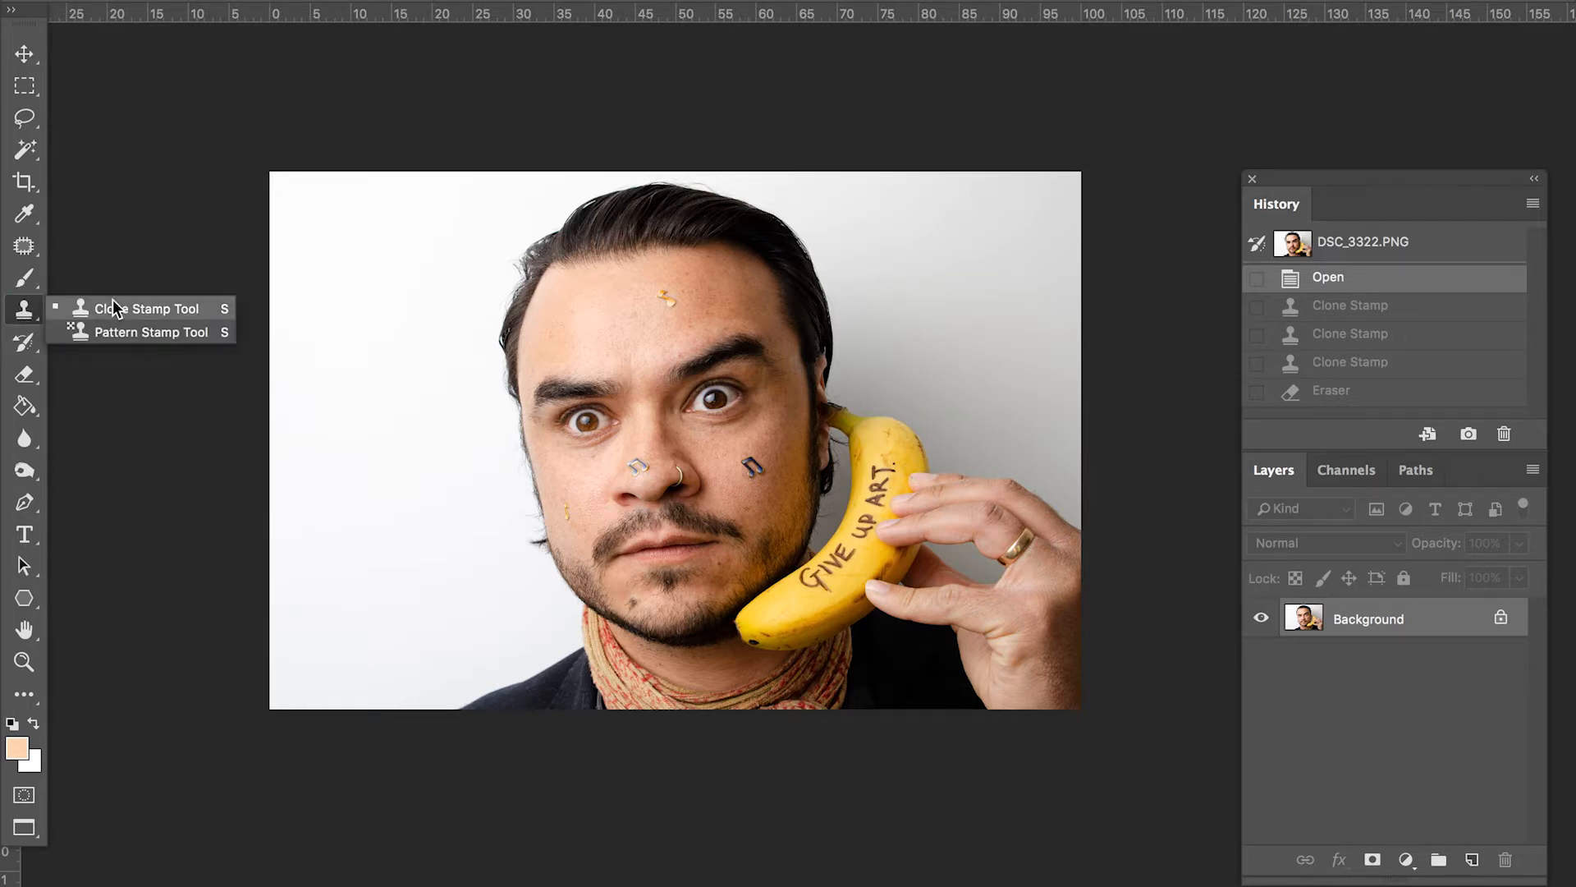
left_click(162, 308)
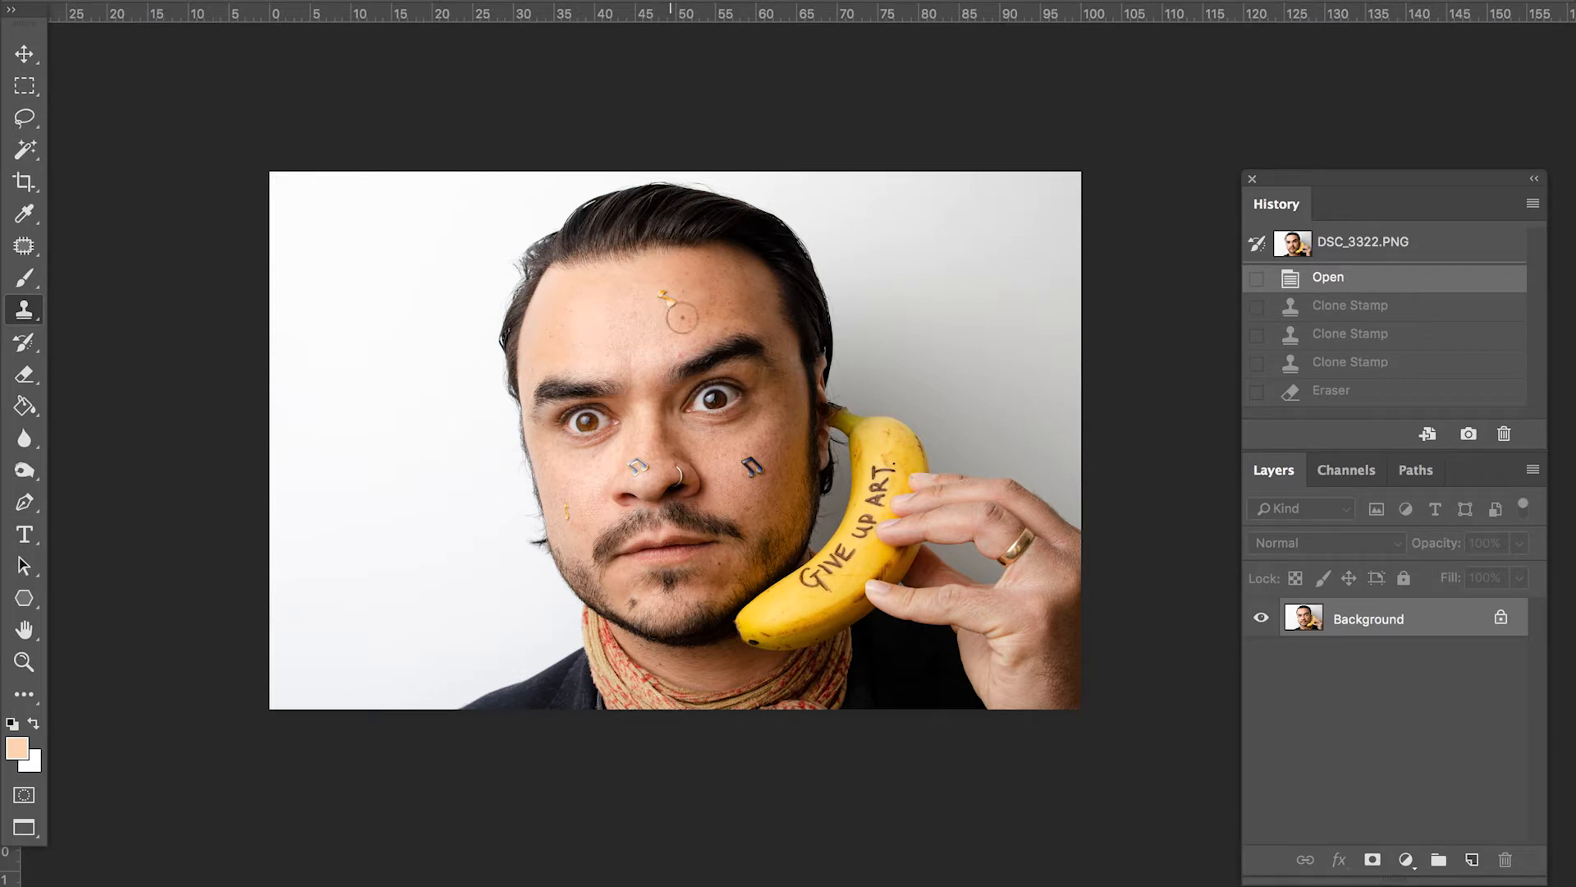
left_click_drag(679, 300, 641, 337)
left_click(667, 299, "alt")
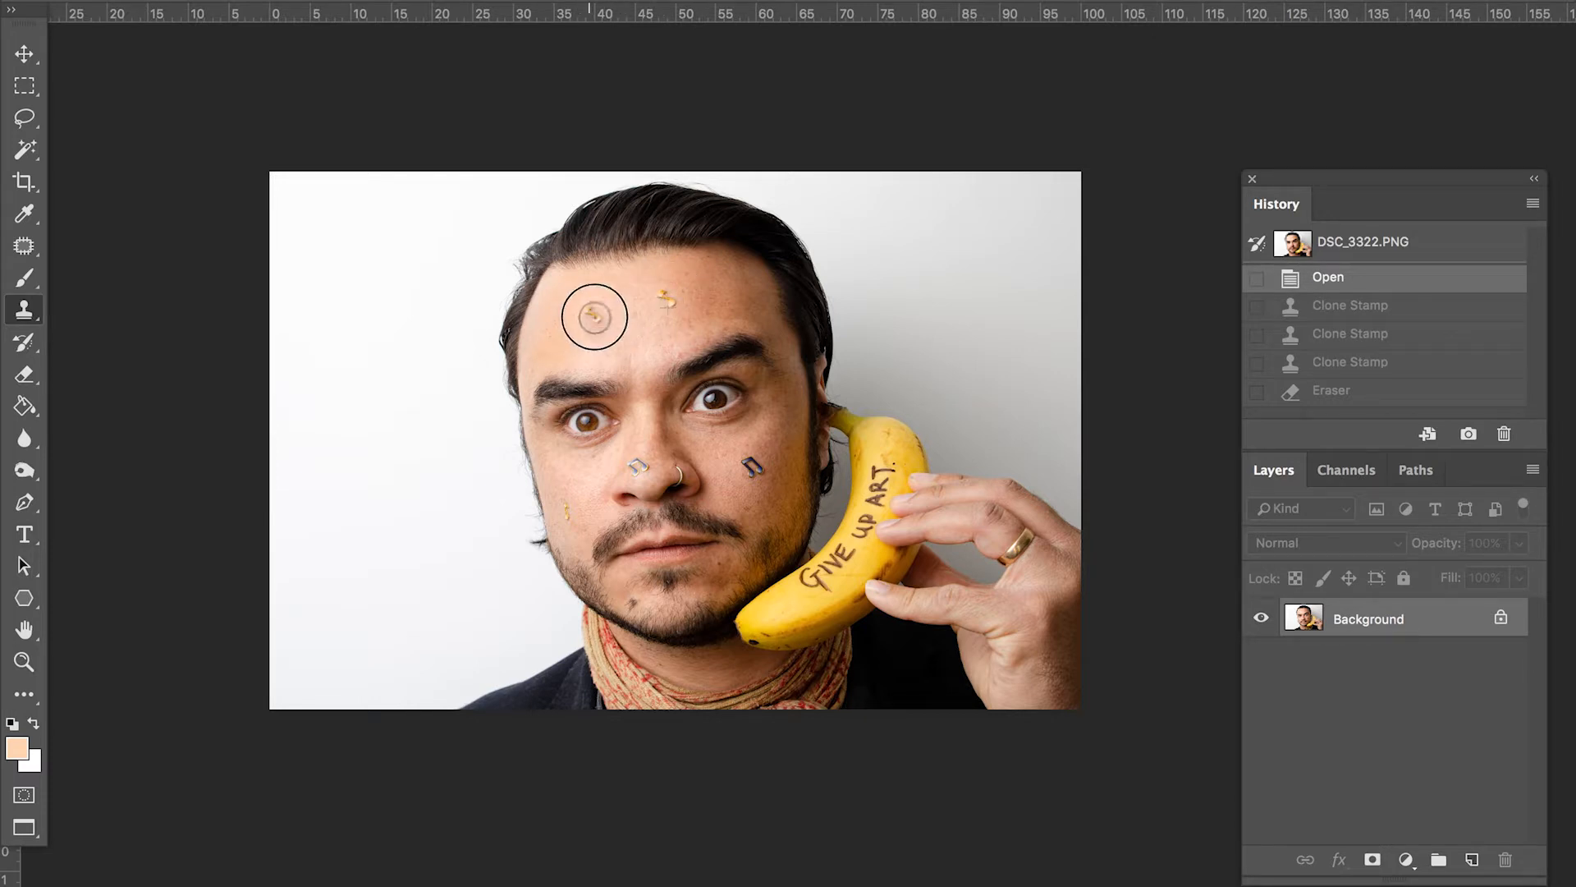
left_click(595, 317)
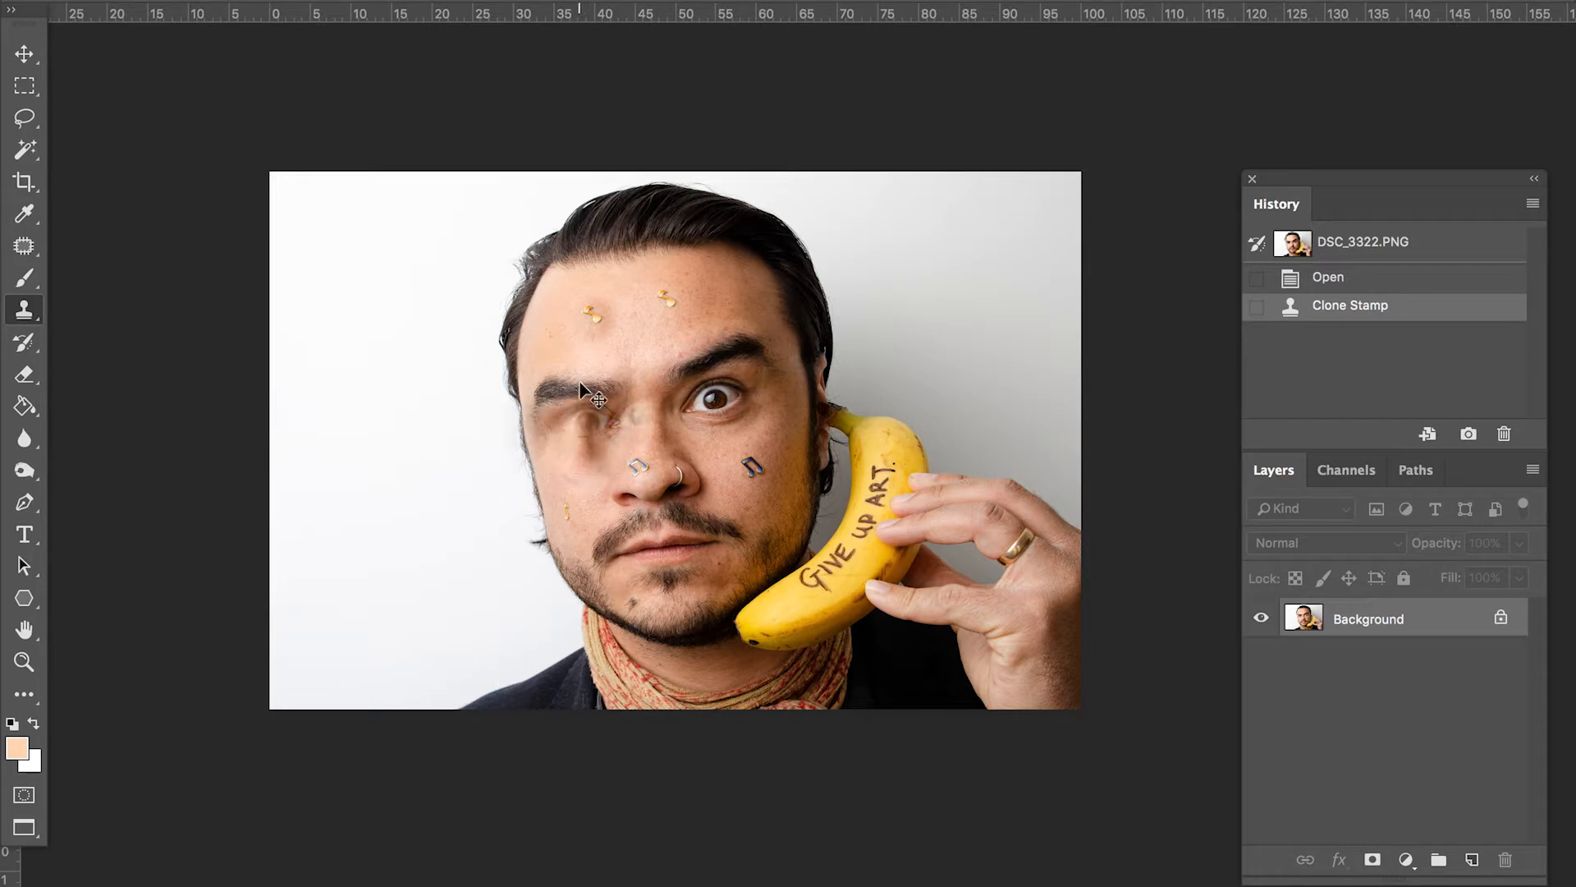
Clone an eye onto the middle of the forehead, then undo both clone strokes
left_click(591, 422, "alt")
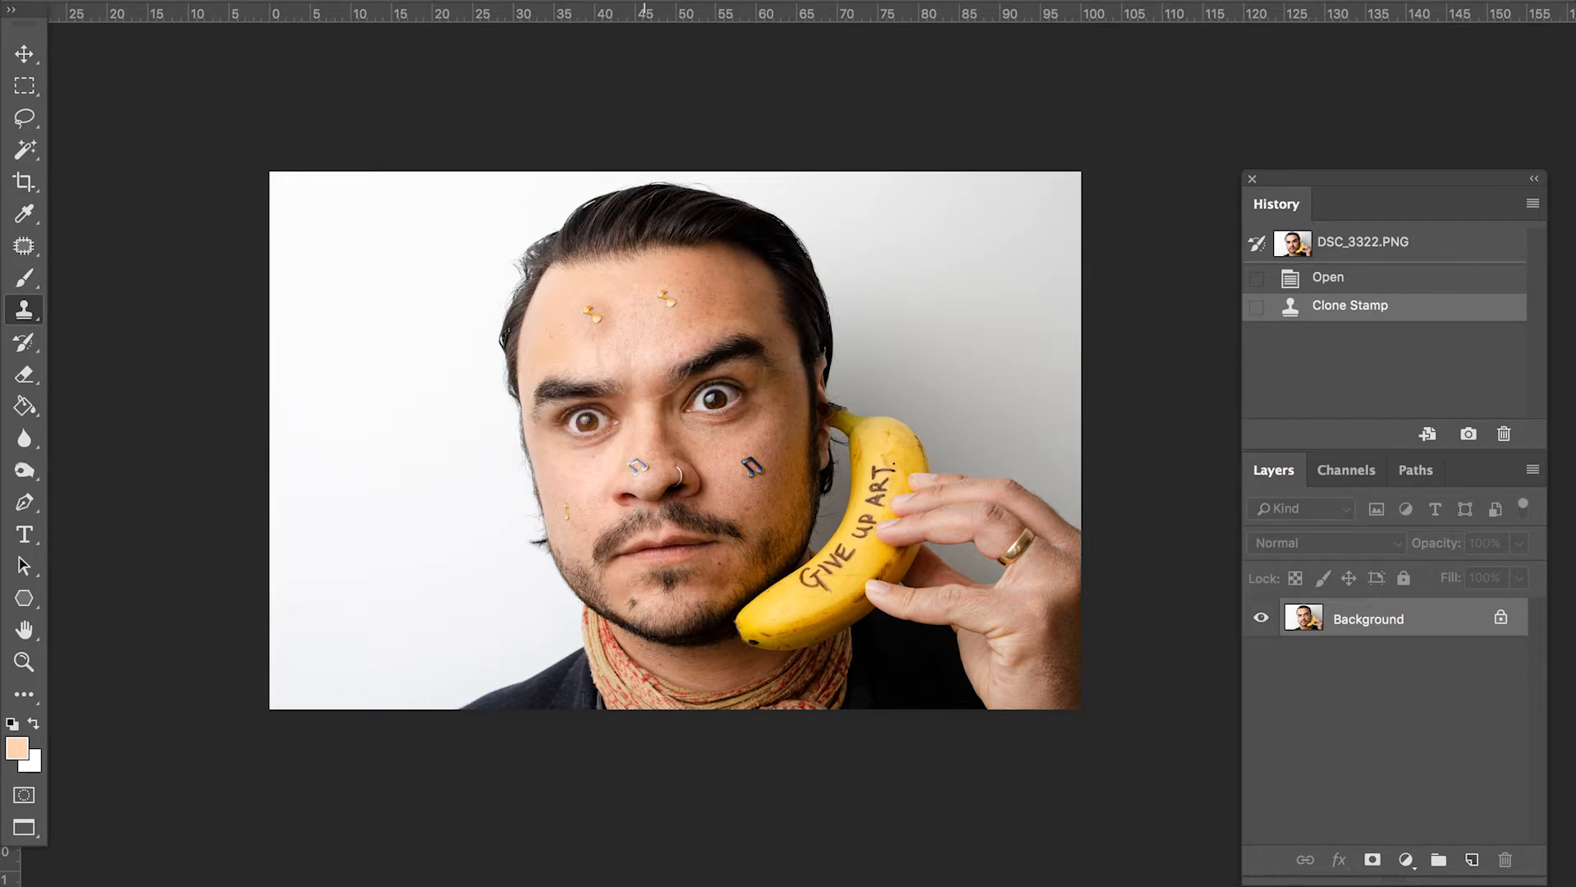
left_click(634, 326)
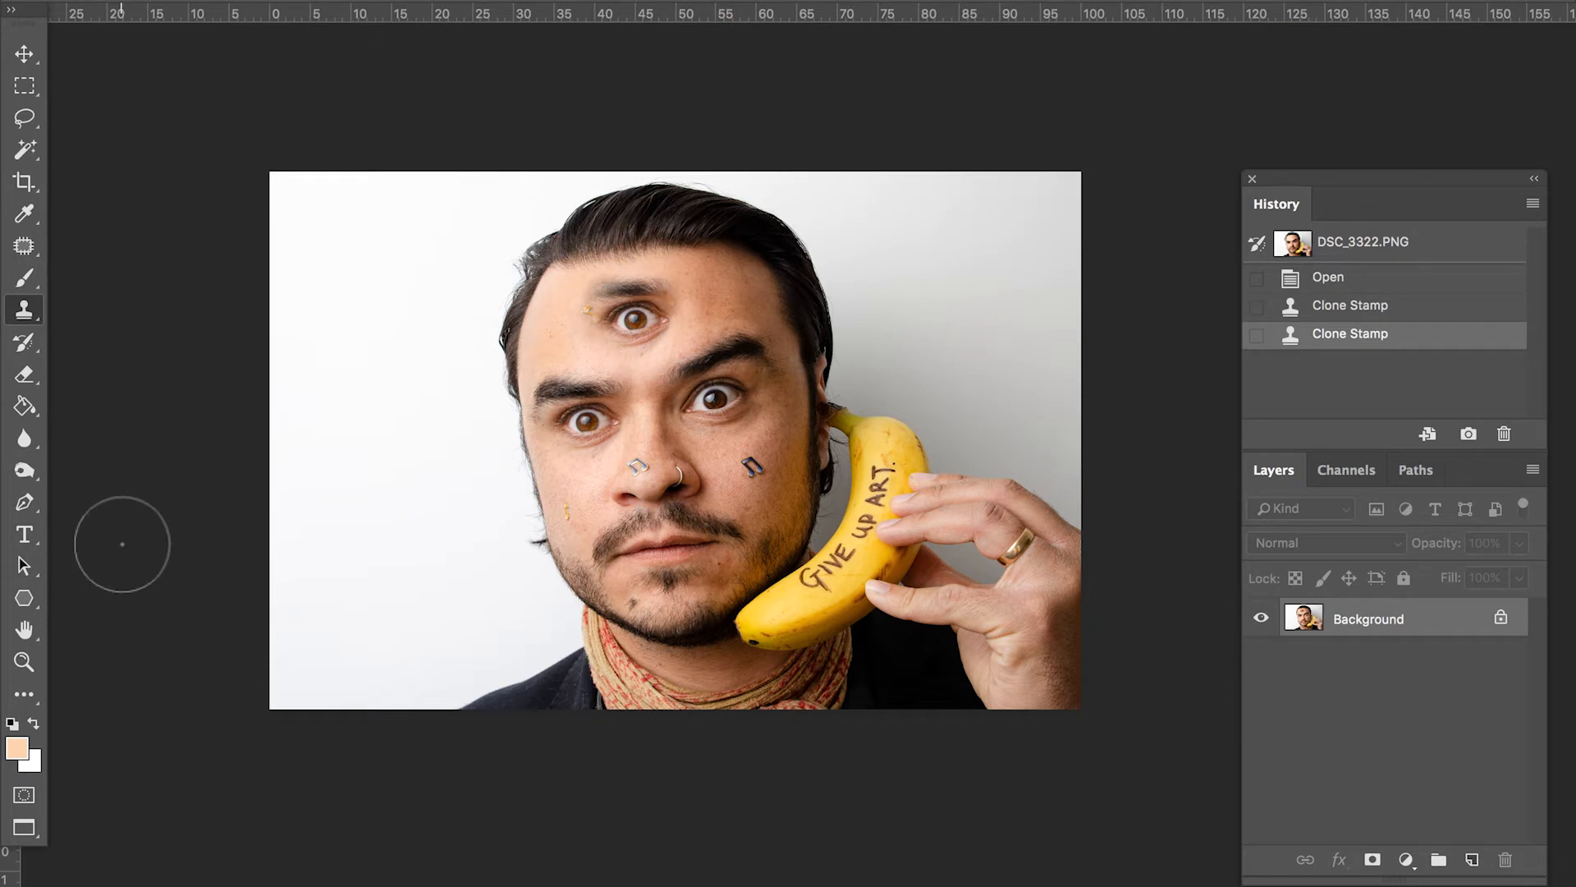
key("super+z")
key("super+z")
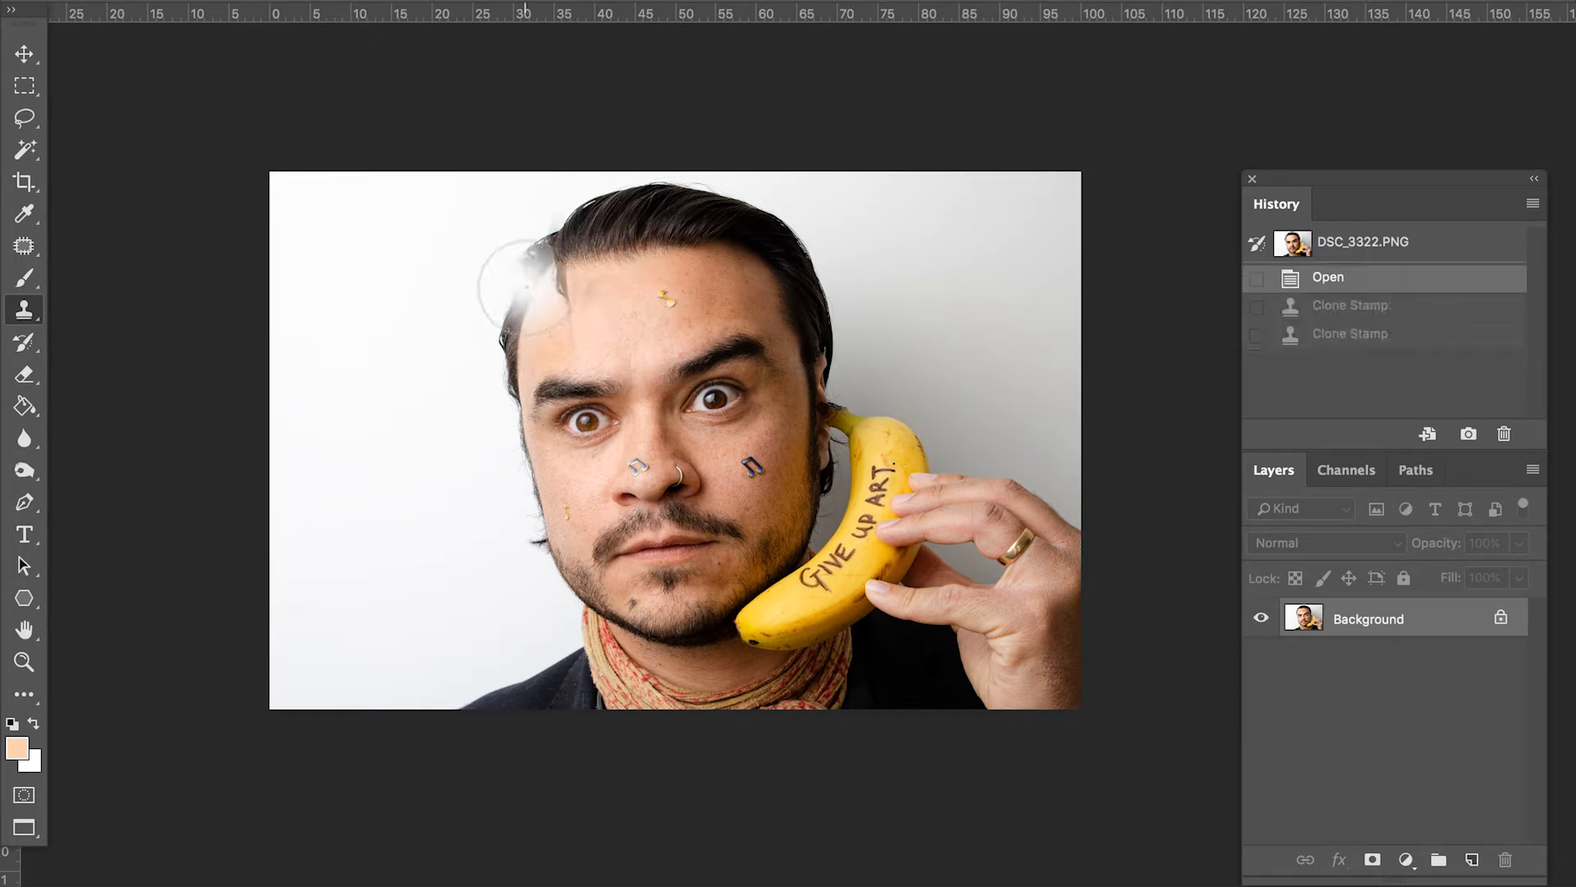
Clone the eye and eyebrow onto the forehead with a smaller brush, then undo the stroke
key("bracketleft")
key("bracketleft")
key("bracketleft")
key("bracketleft")
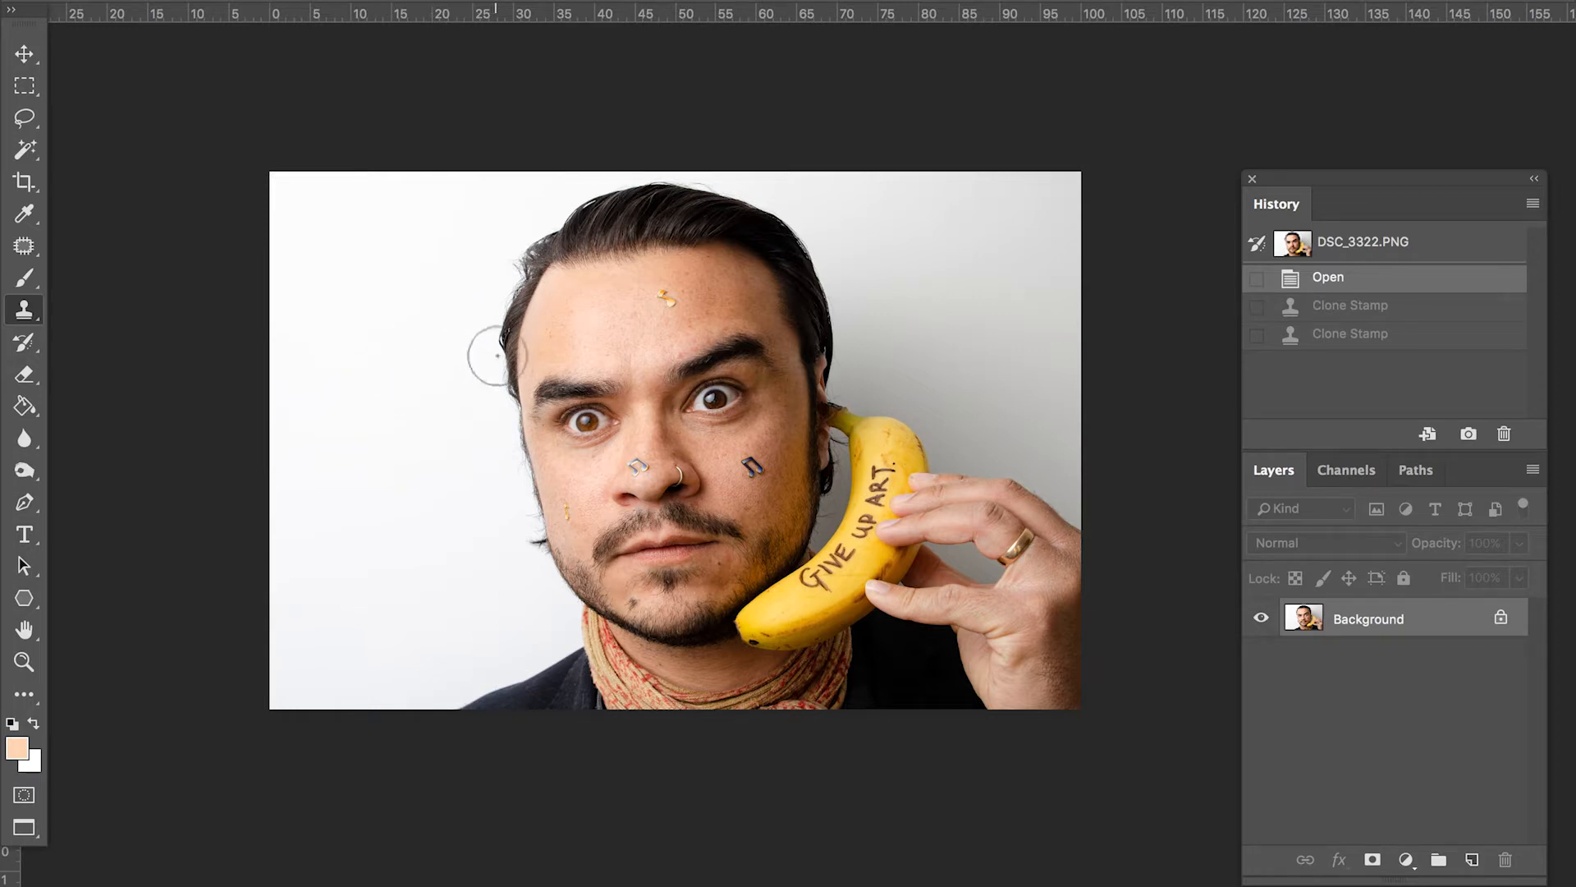
mouse_move(590, 329)
left_mouse_down()
mouse_move(658, 303)
mouse_move(622, 312)
left_mouse_up()
key("bracketright")
key("bracketright")
key("bracketright")
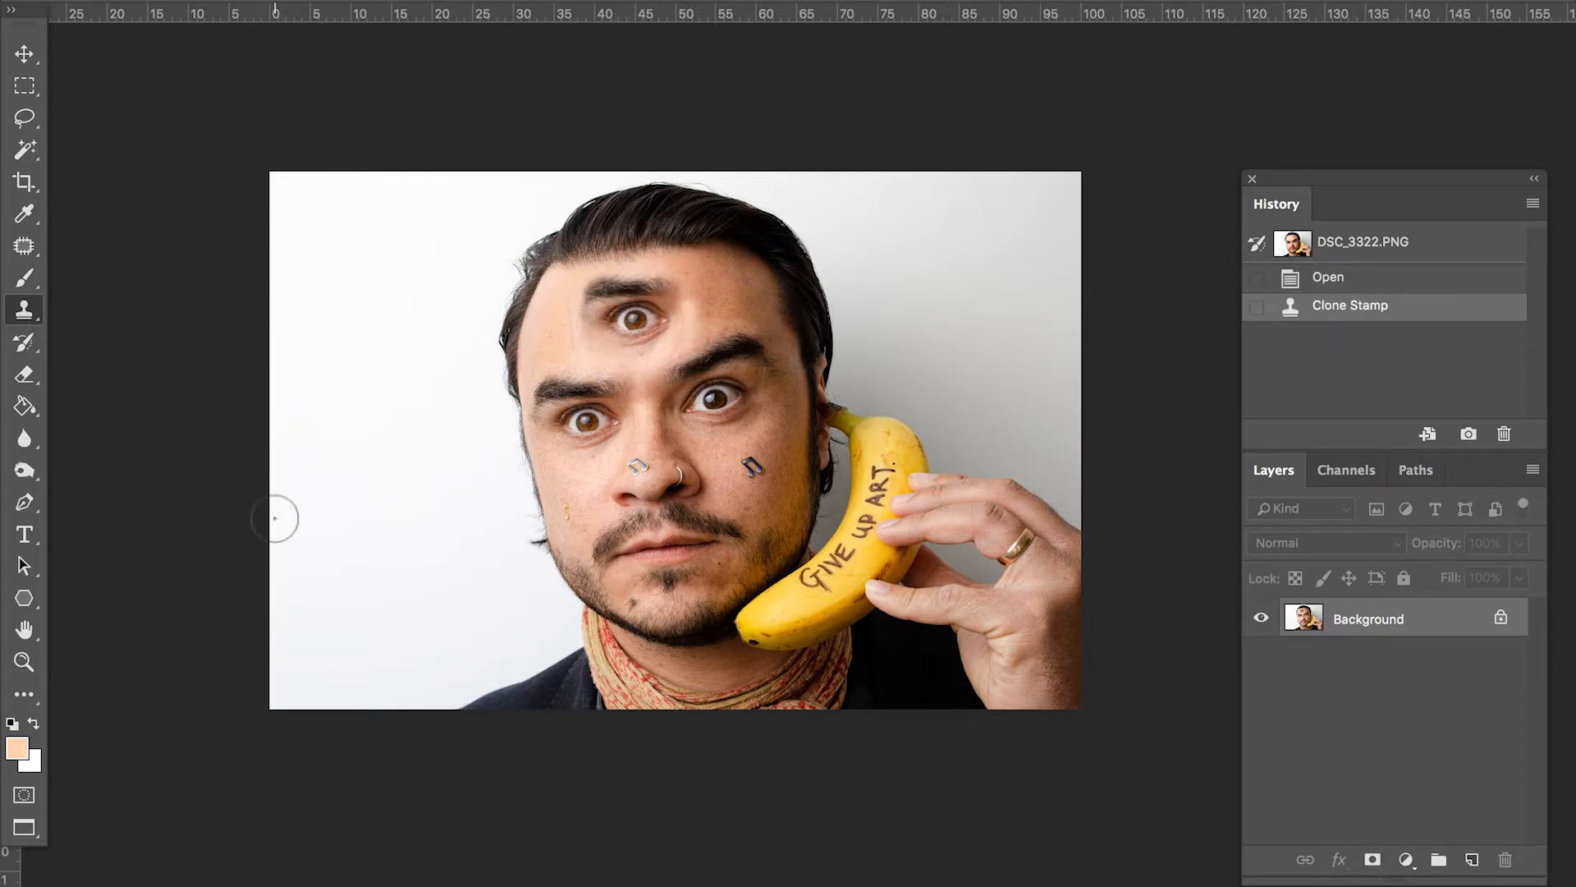
key("ctrl+z")
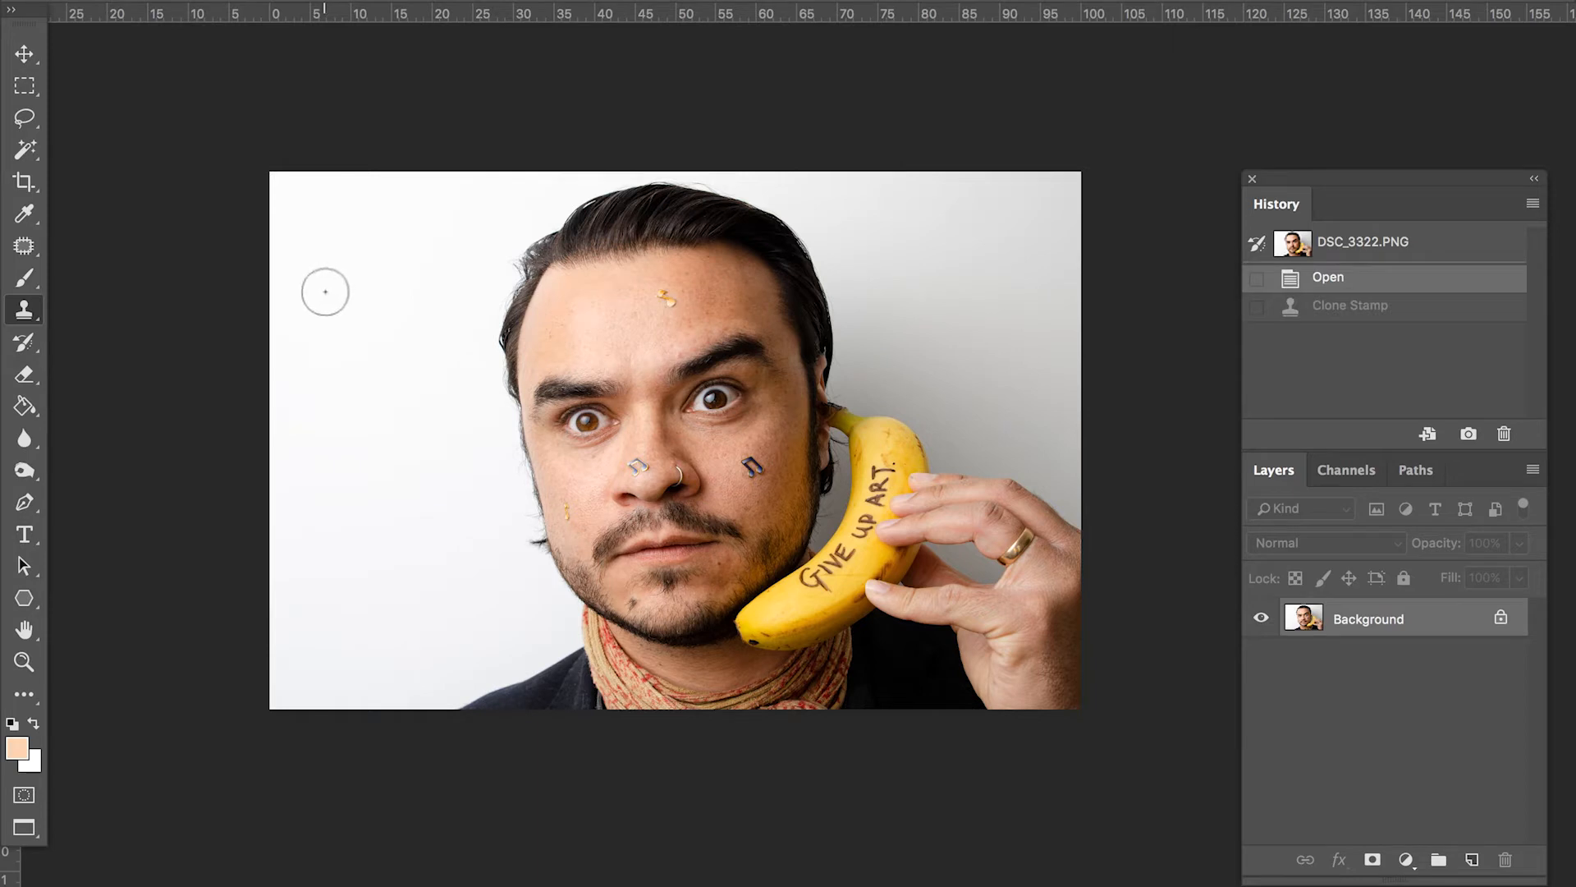
Remove the gold flecks from the forehead with the Patch tool, using clean skin beside them, and deselect
right_click(23, 245)
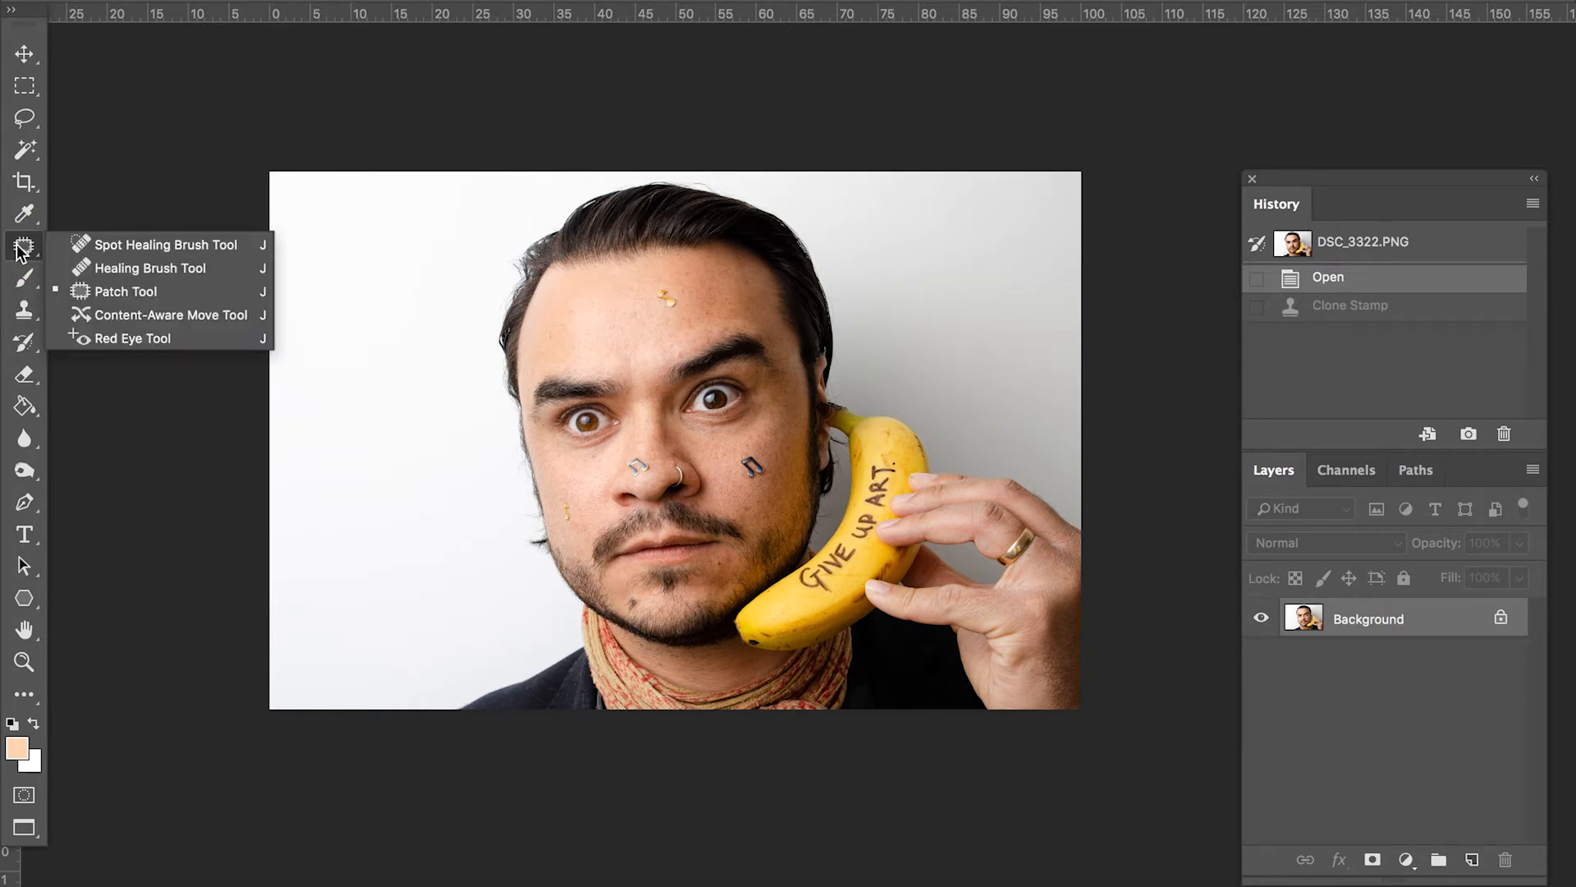
left_click(126, 293)
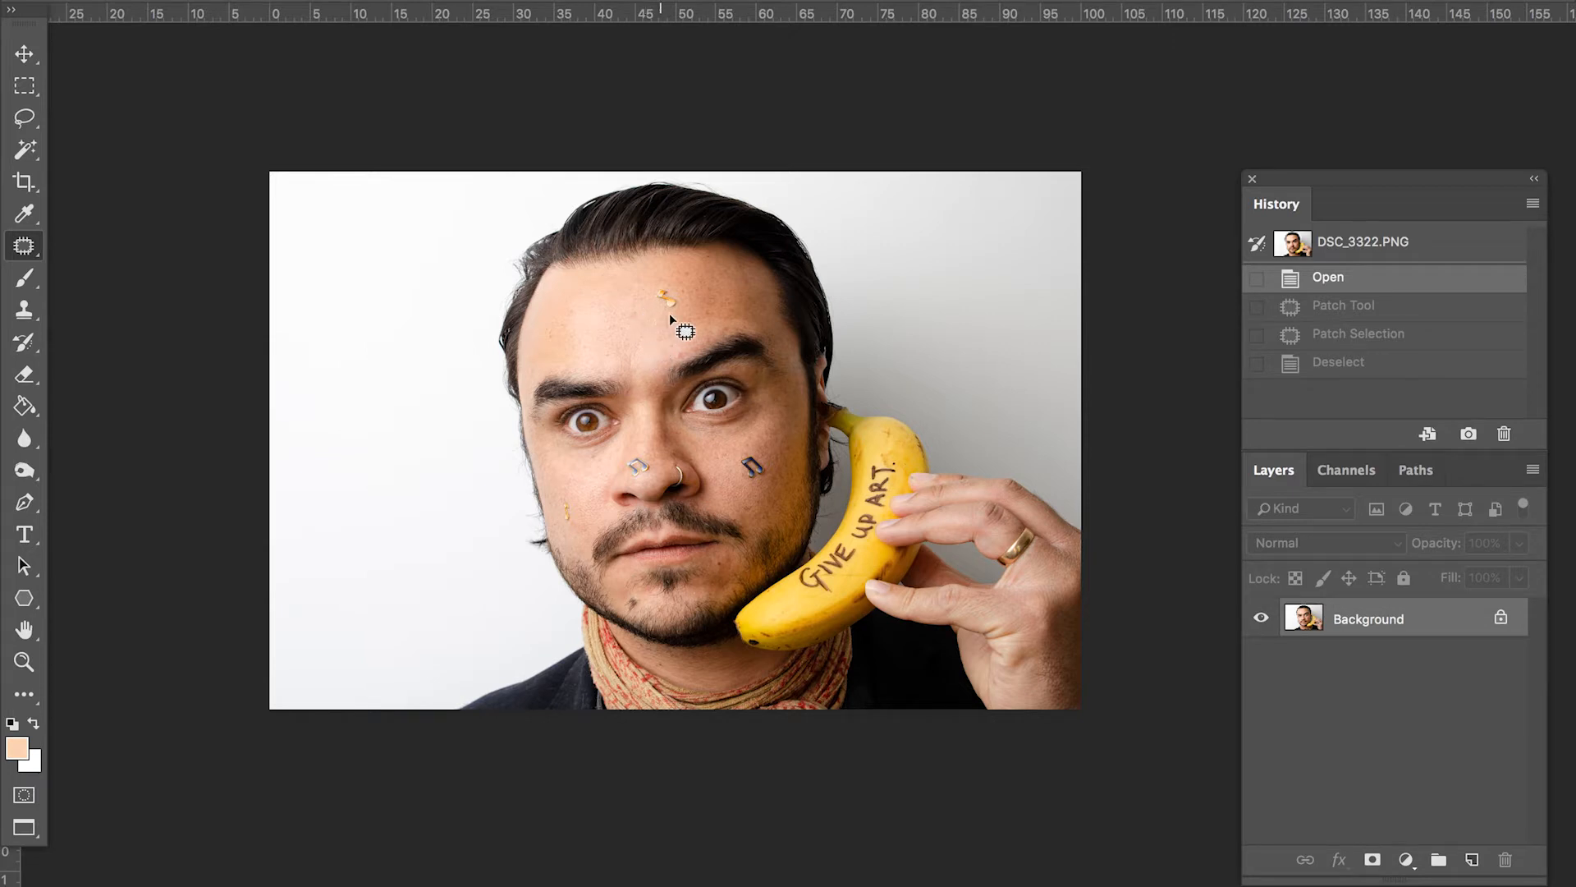
mouse_move(668, 279)
left_mouse_down()
mouse_move(654, 316)
mouse_move(684, 319)
mouse_move(671, 280)
mouse_move(662, 313)
mouse_move(702, 303)
left_mouse_up()
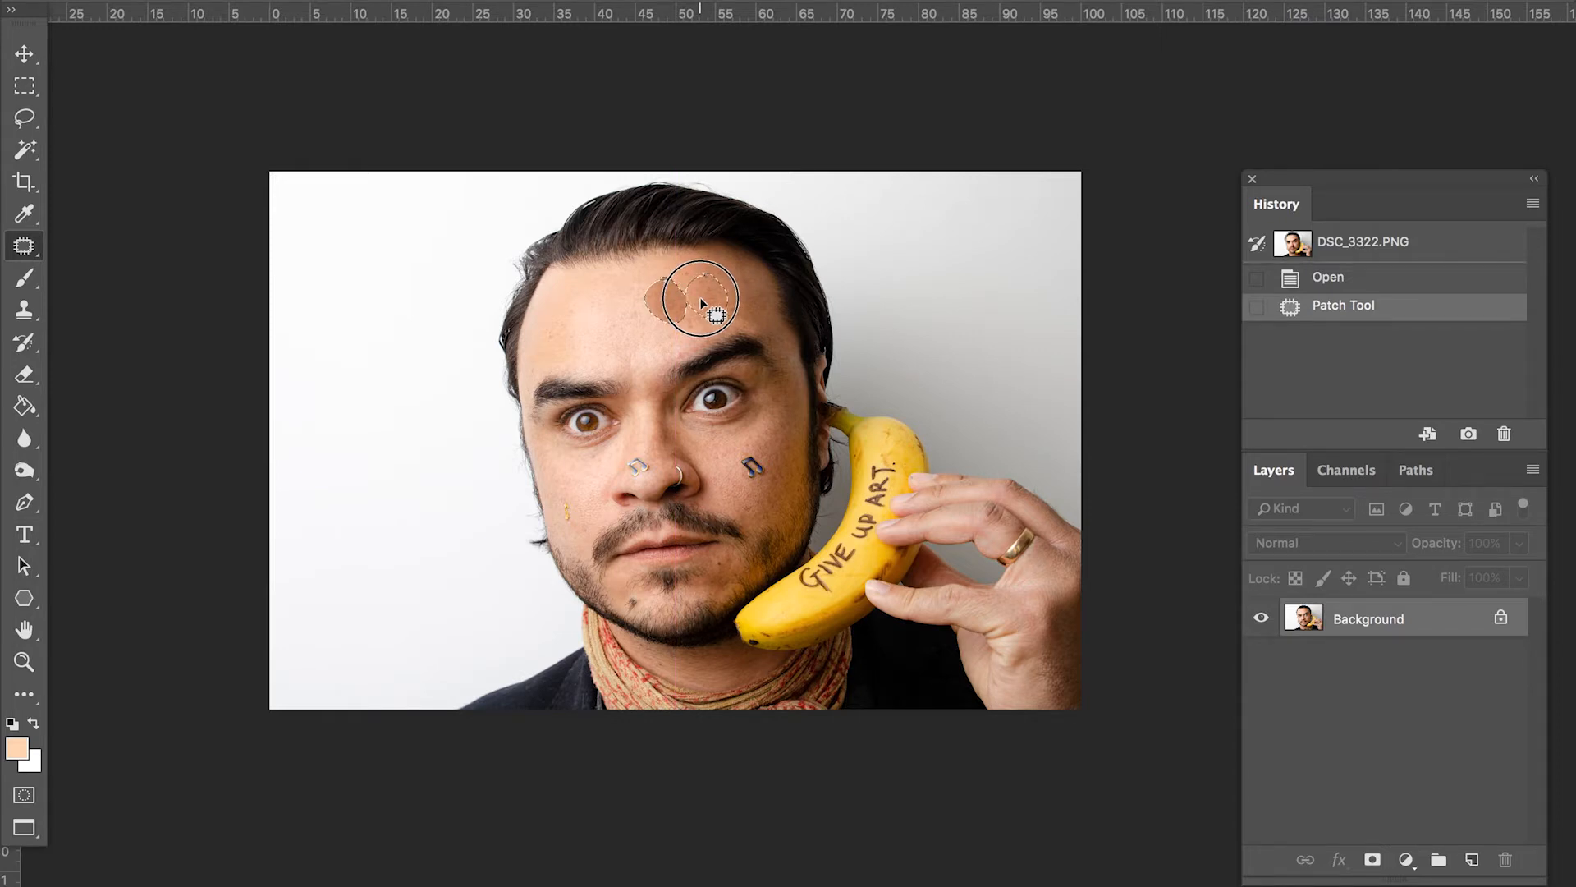
left_click_drag(702, 304, 727, 289)
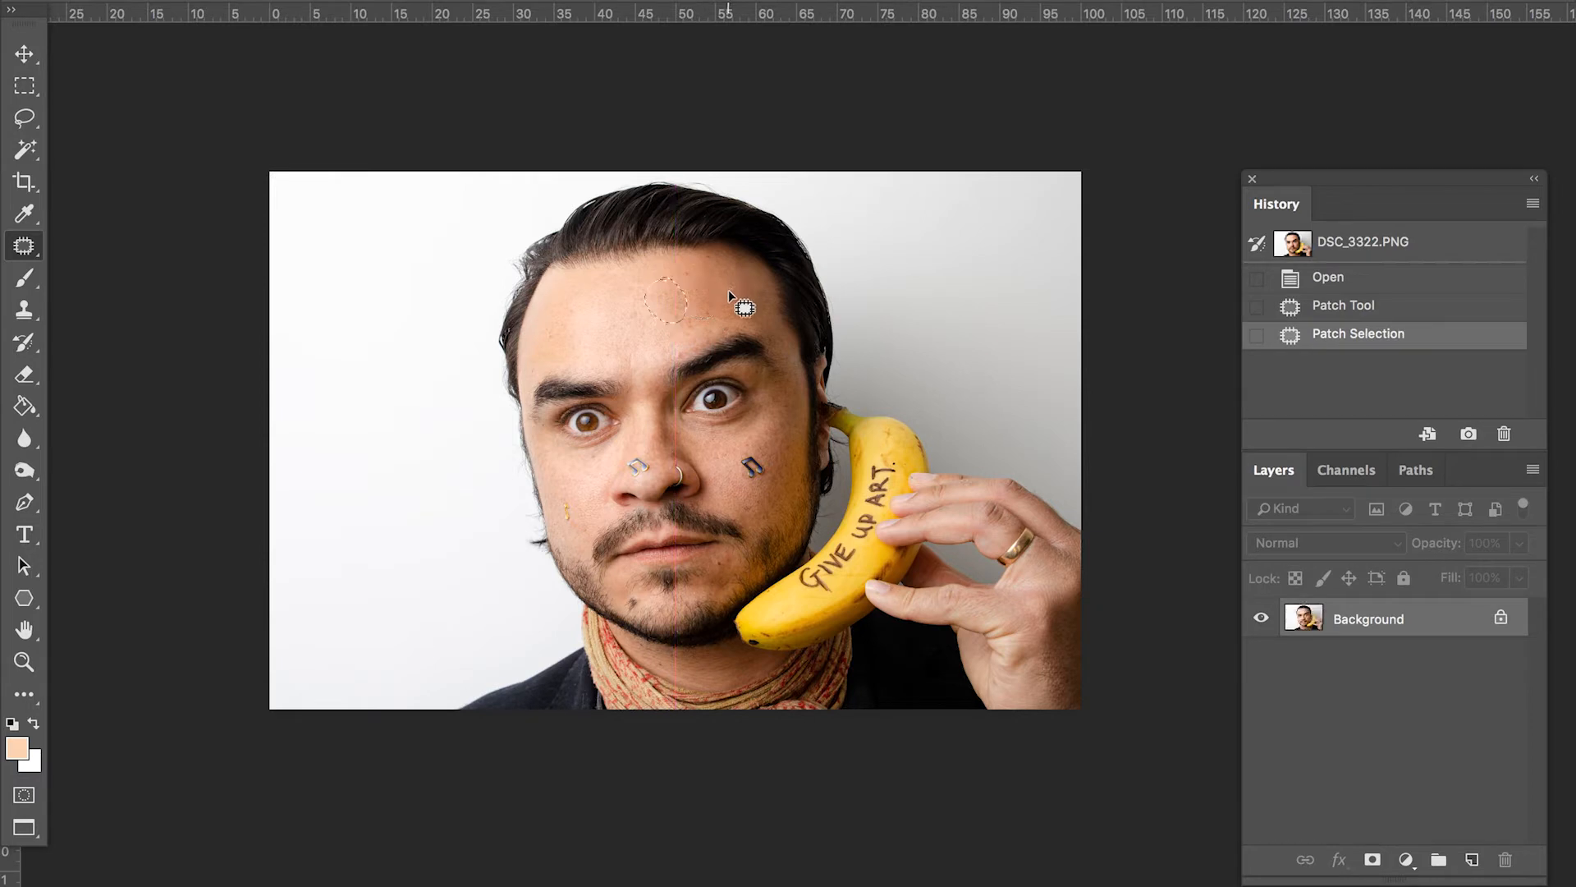
key("ctrl+d")
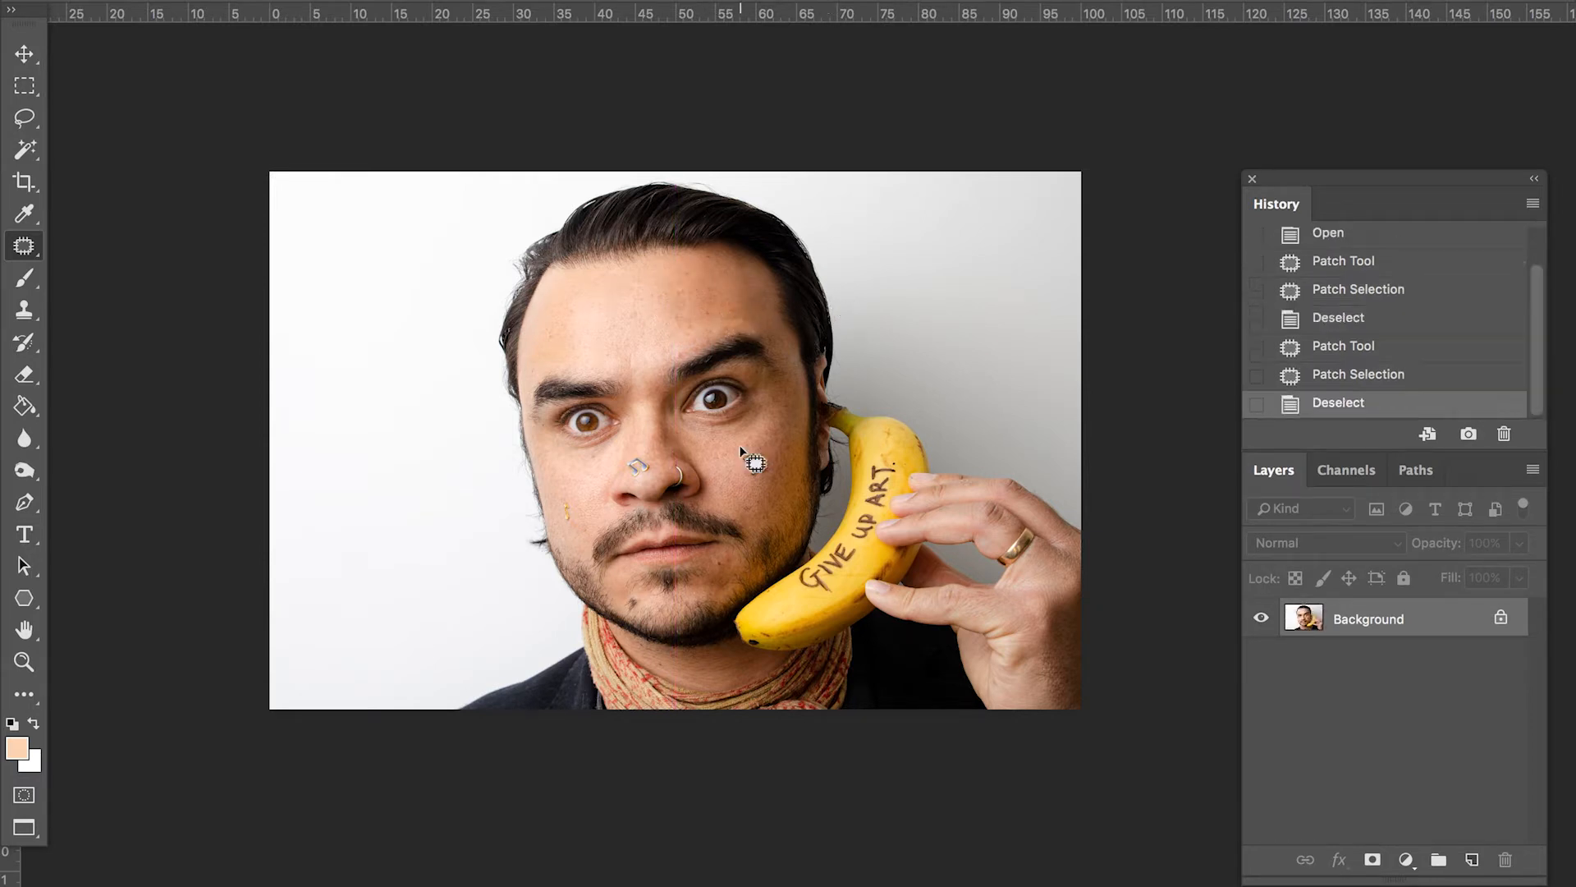
Patch out the dark glitter mark on the cheek and the silver mark on the nose using nearby clean skin
mouse_move(753, 446)
left_mouse_down()
mouse_move(772, 474)
mouse_move(754, 446)
left_mouse_up()
left_click_drag(757, 458, 763, 425)
left_click(763, 427)
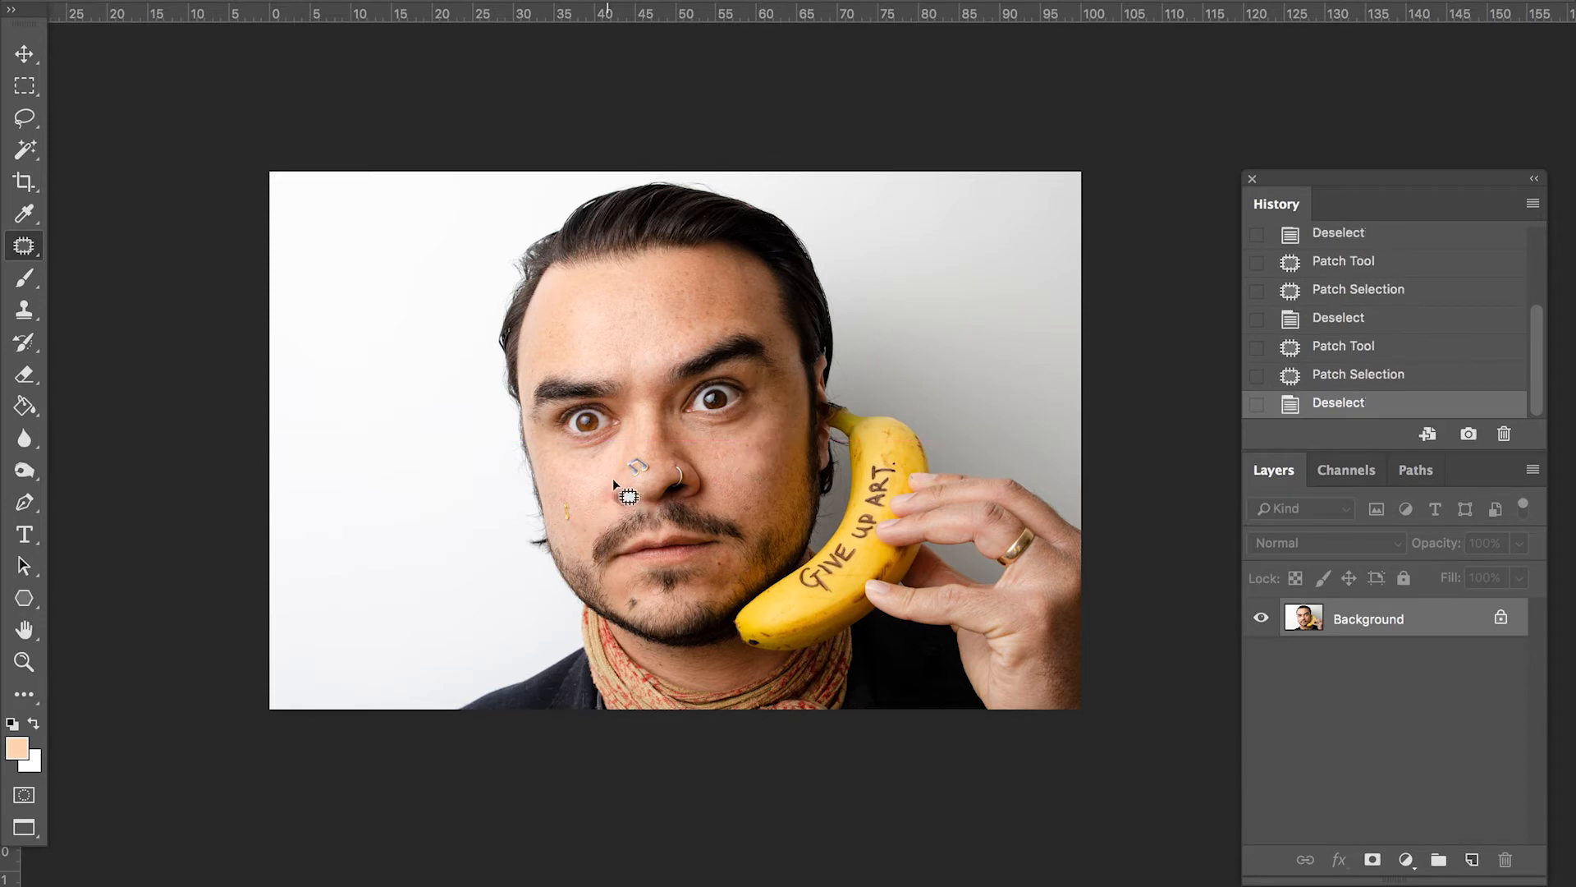
mouse_move(635, 456)
left_mouse_down()
mouse_move(654, 462)
mouse_move(639, 435)
left_mouse_up()
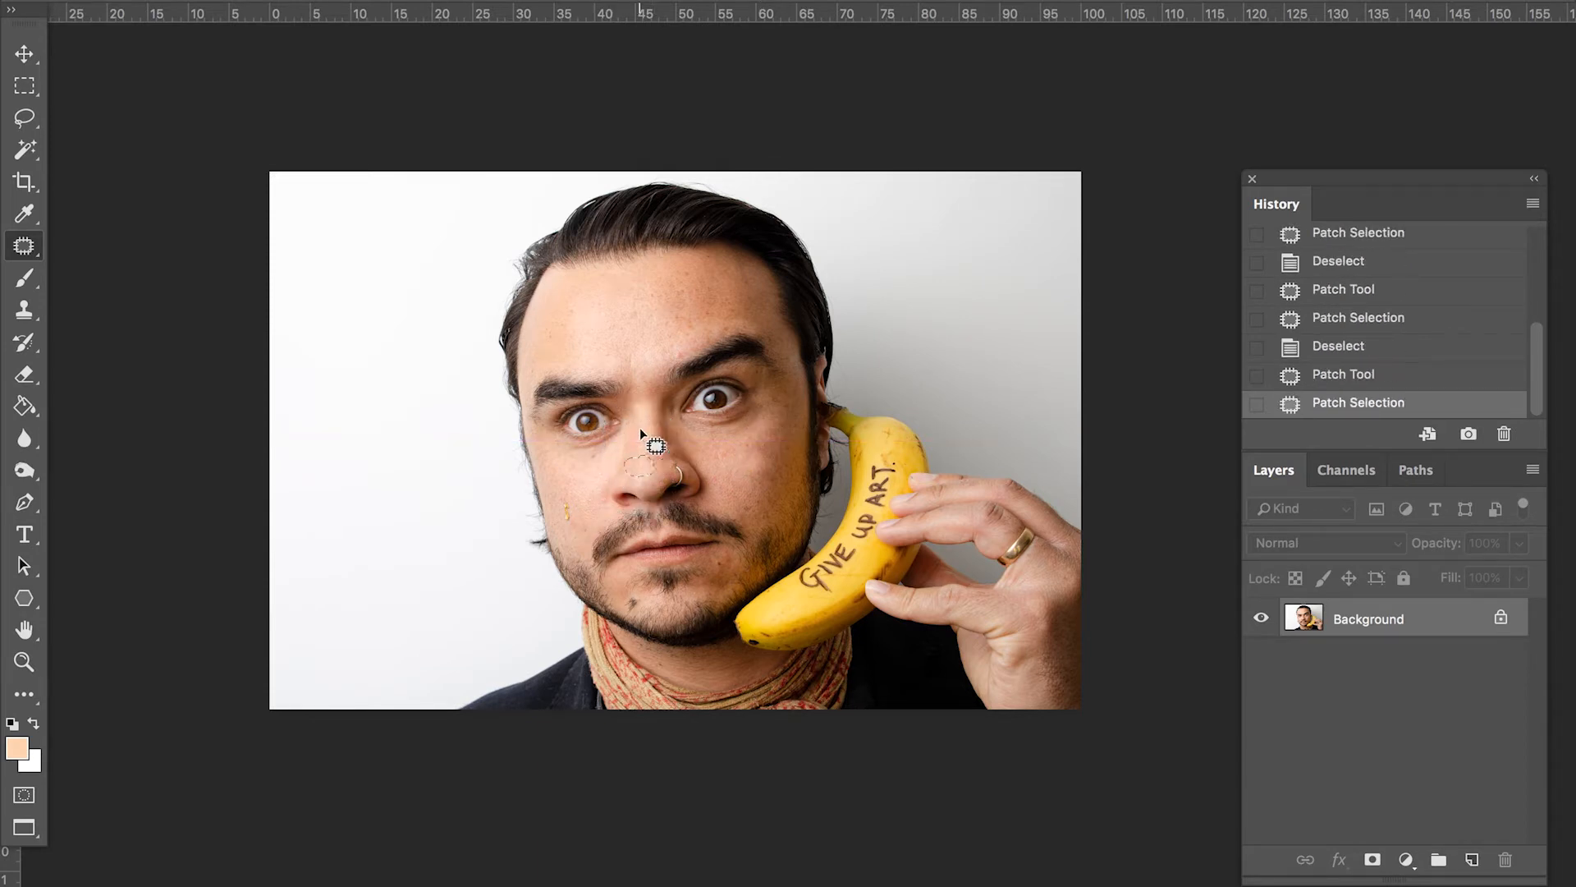
key("super+d")
Patch out the gold fleck on the other cheek with clean skin above it and deselect
mouse_move(568, 510)
left_mouse_down()
mouse_move(574, 527)
mouse_move(568, 511)
left_mouse_up()
left_click_drag(567, 513, 558, 463)
key("super+d")
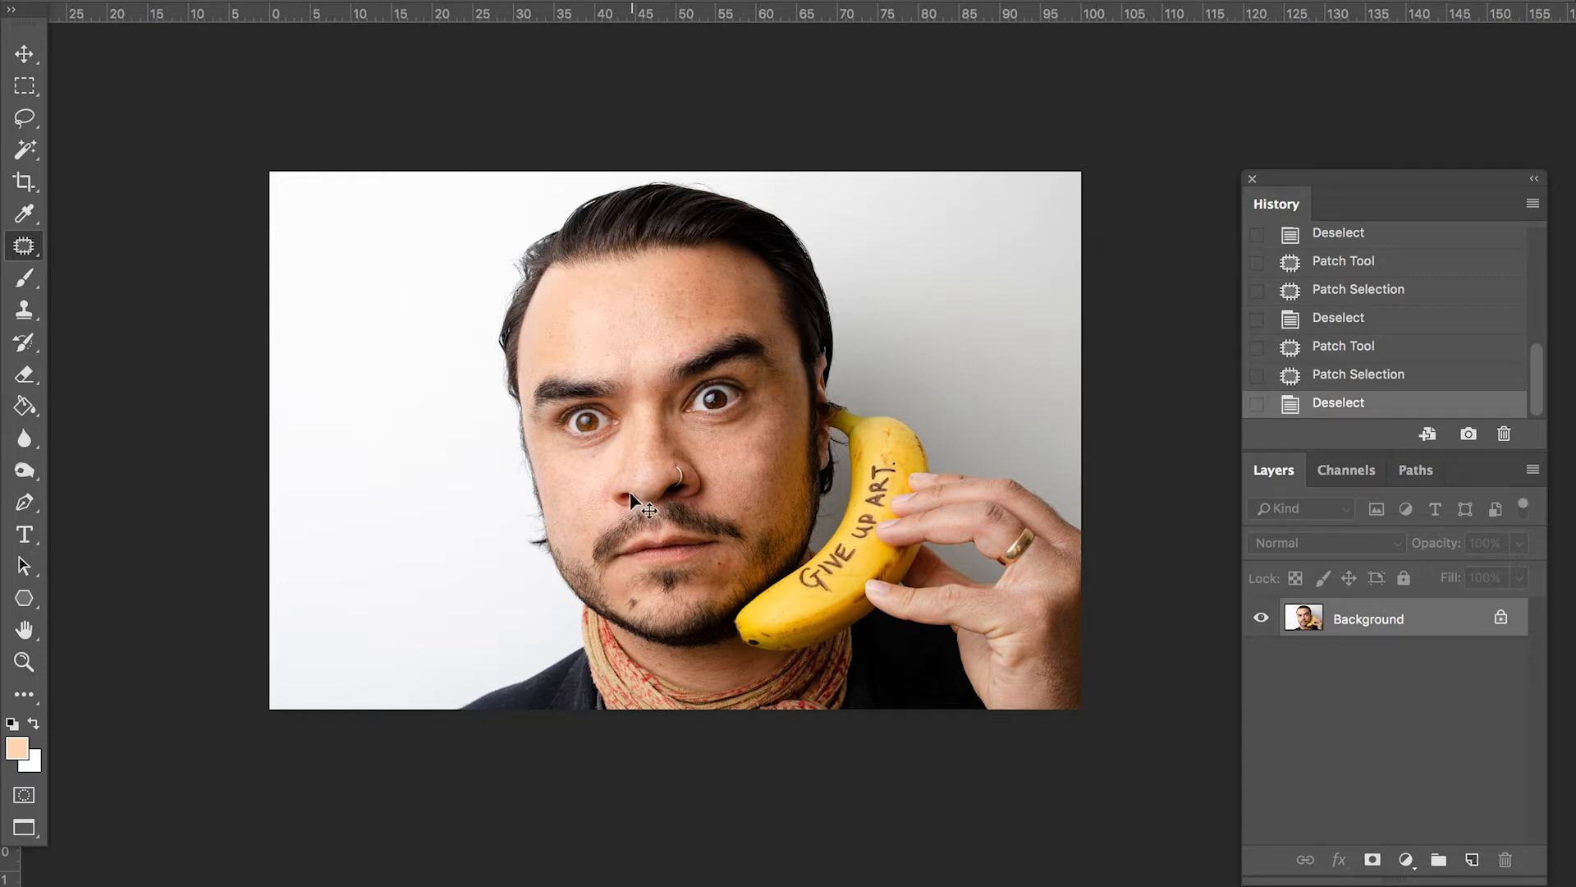
Try to outline the stray hair tuft beside the jaw with the Patch tool, then deselect it
key("super+plus")
key("super+plus")
key("super+plus")
left_click_drag(813, 285, 843, 262)
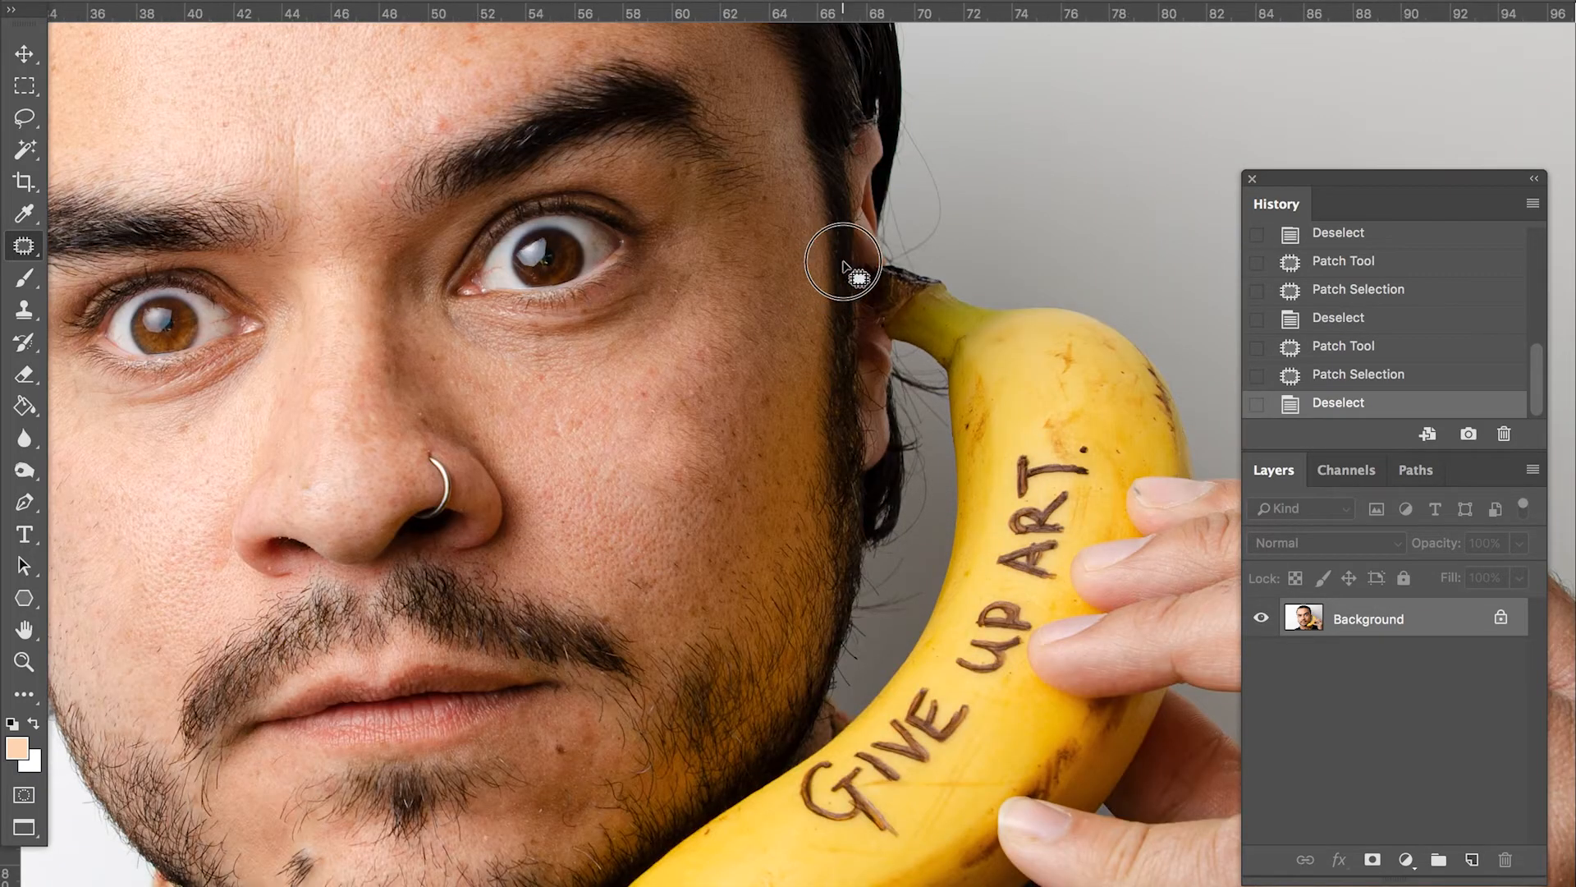
left_click_drag(143, 688, 665, 324)
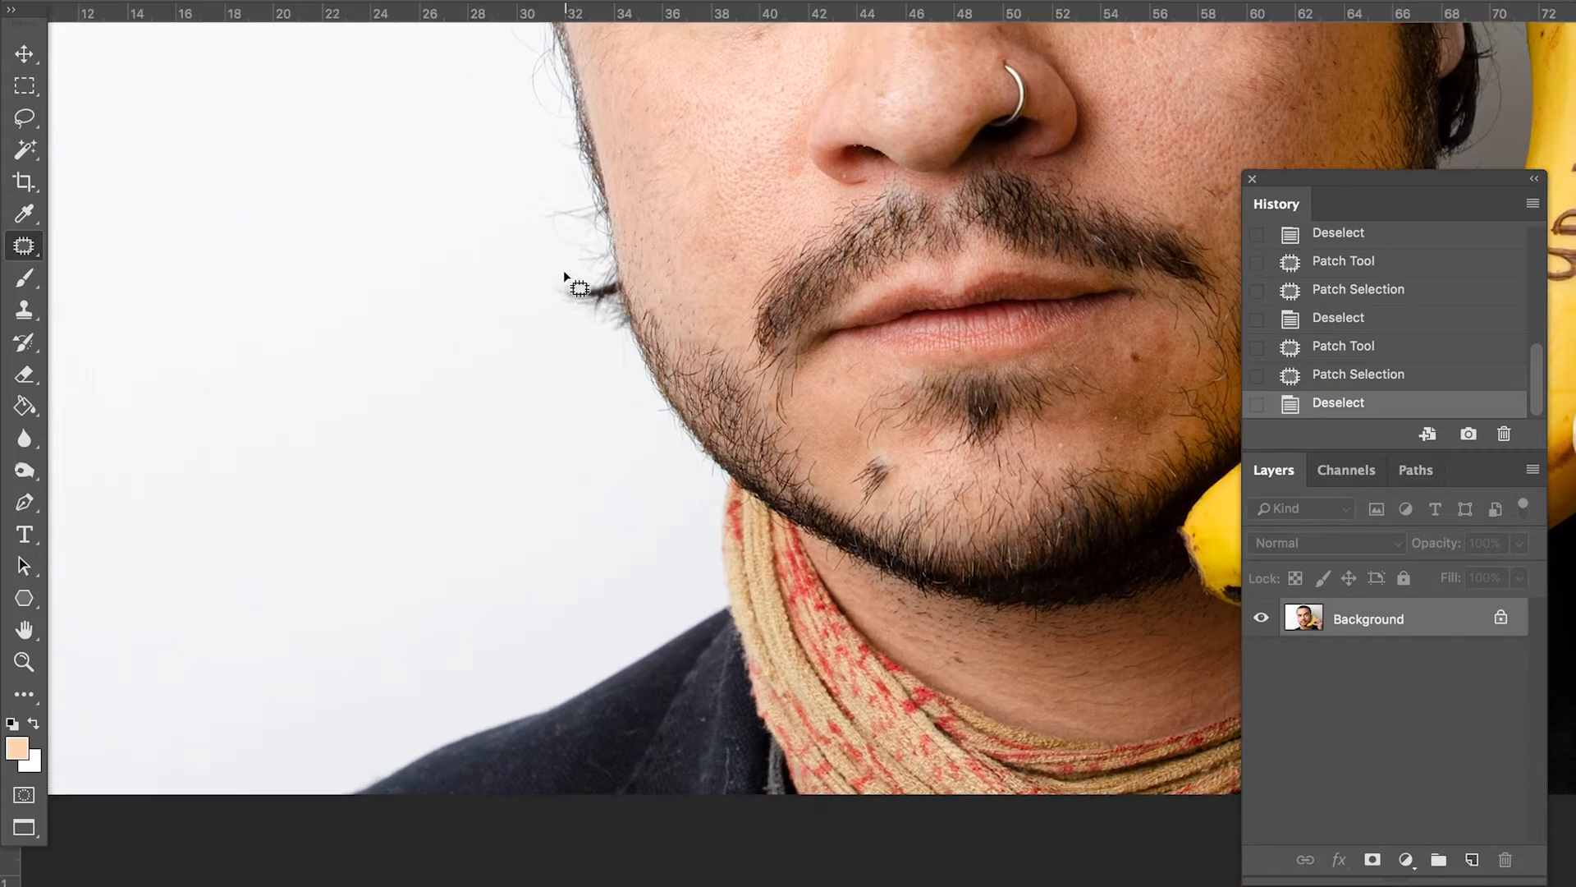
left_click_drag(564, 243, 565, 246)
left_click(457, 293)
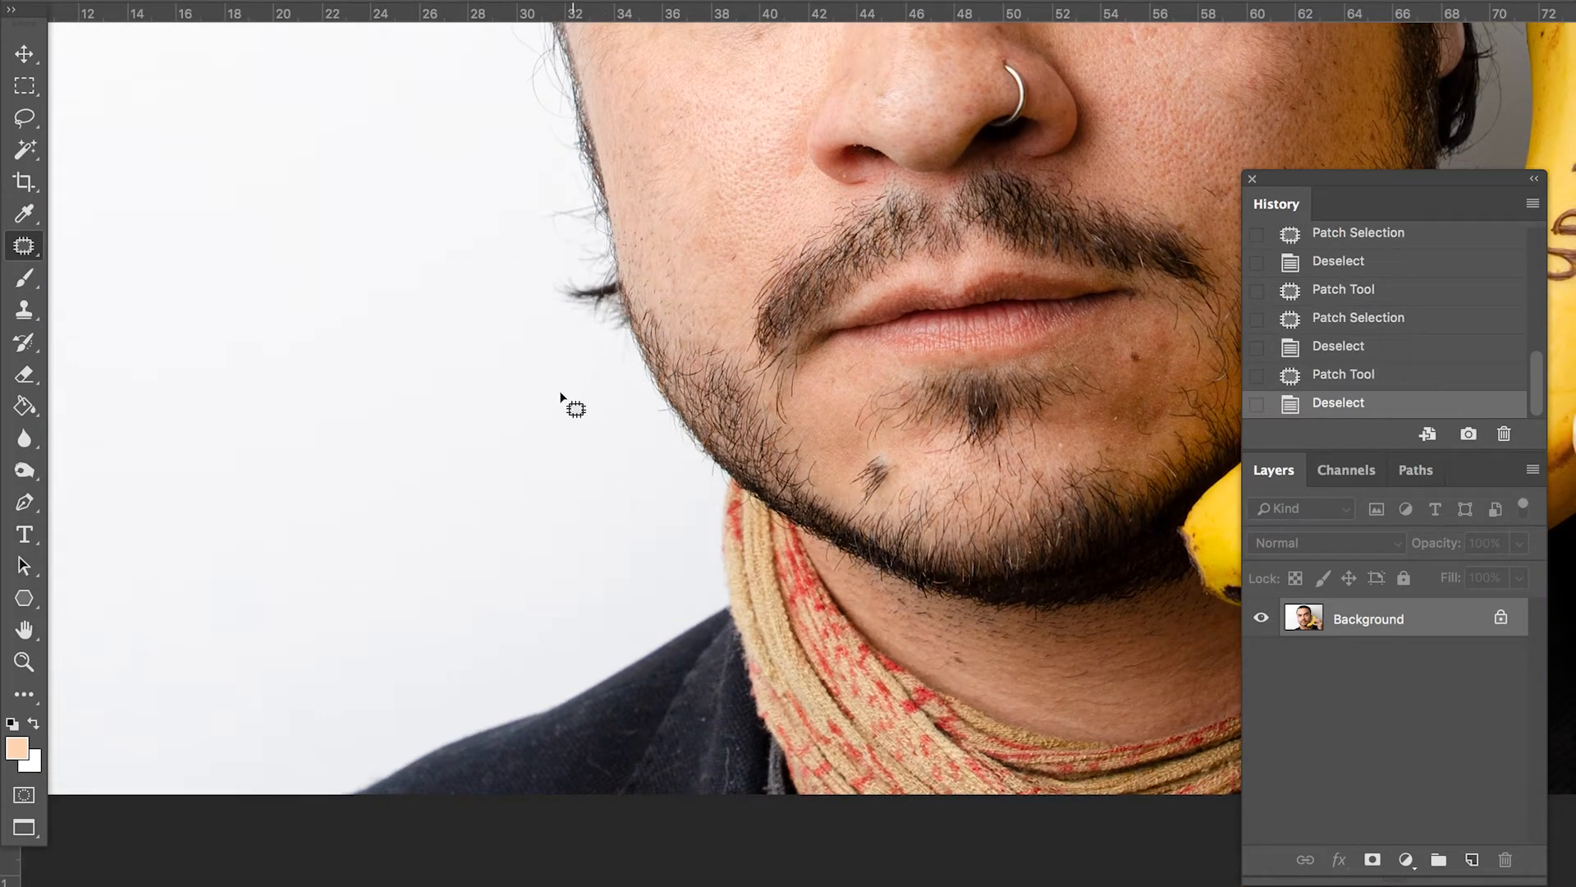
Remove the stray hair tuft beside the jaw by cloning clean background over it with a smaller Clone Stamp brush
key("s")
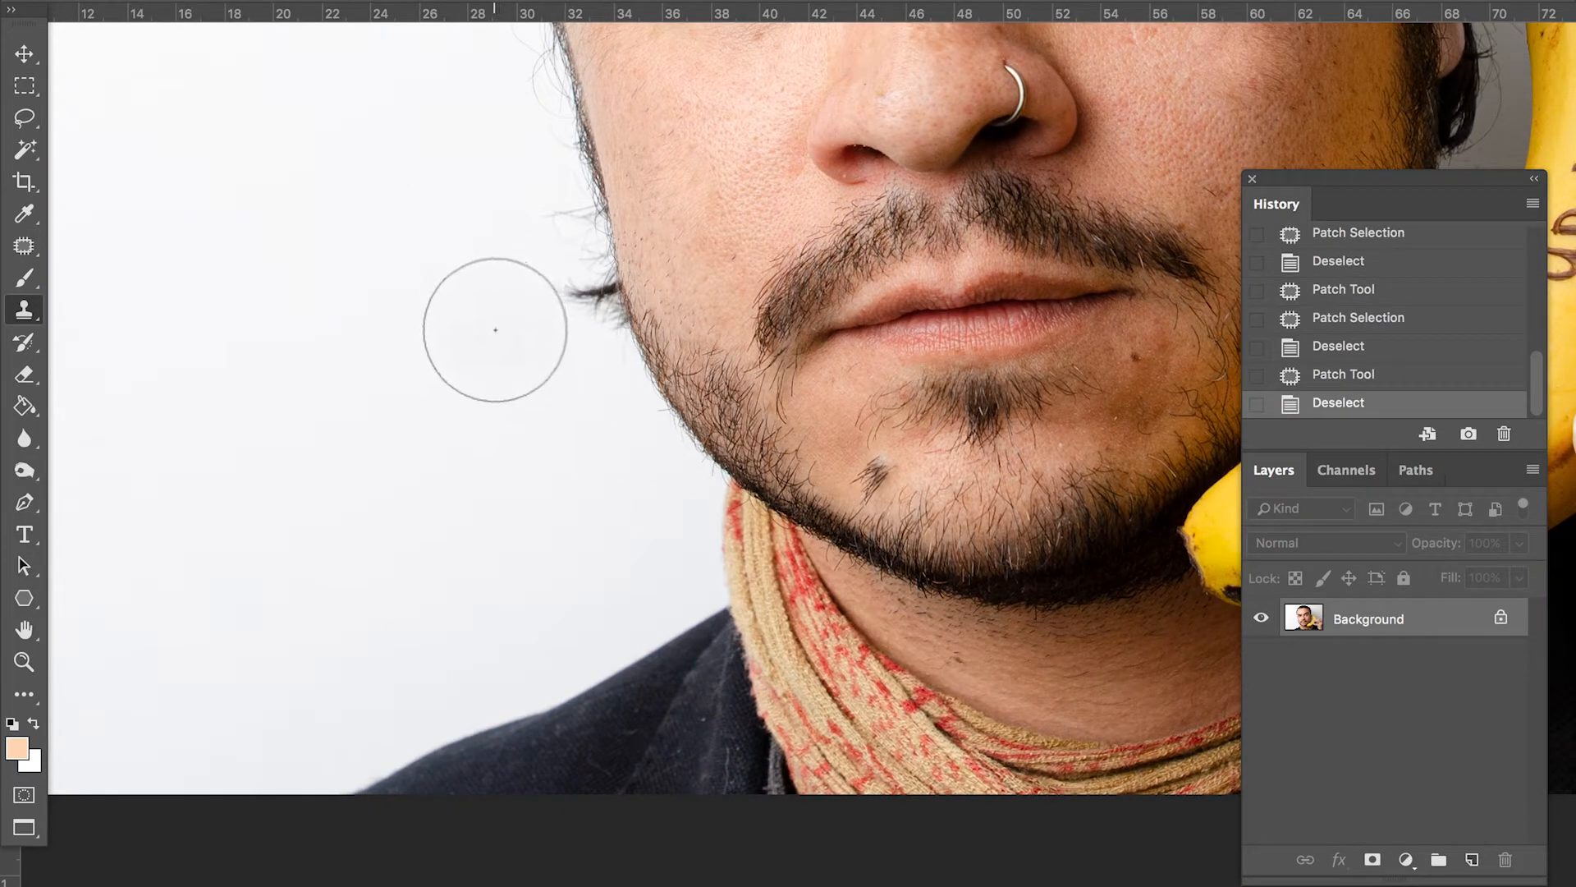
key("bracketleft")
key("bracketleft")
key("bracketleft")
key("bracketleft")
key("bracketleft")
key("bracketleft")
left_click(552, 331, "alt")
mouse_move(565, 303)
left_mouse_down()
mouse_move(580, 315)
mouse_move(538, 264)
mouse_move(548, 276)
left_mouse_up()
left_click(588, 331, "alt")
mouse_move(604, 330)
left_mouse_down()
mouse_move(588, 280)
mouse_move(596, 290)
left_mouse_up()
left_click(611, 370, "alt")
left_click_drag(622, 355, 611, 266)
left_click_drag(574, 205, 552, 215)
key("space")
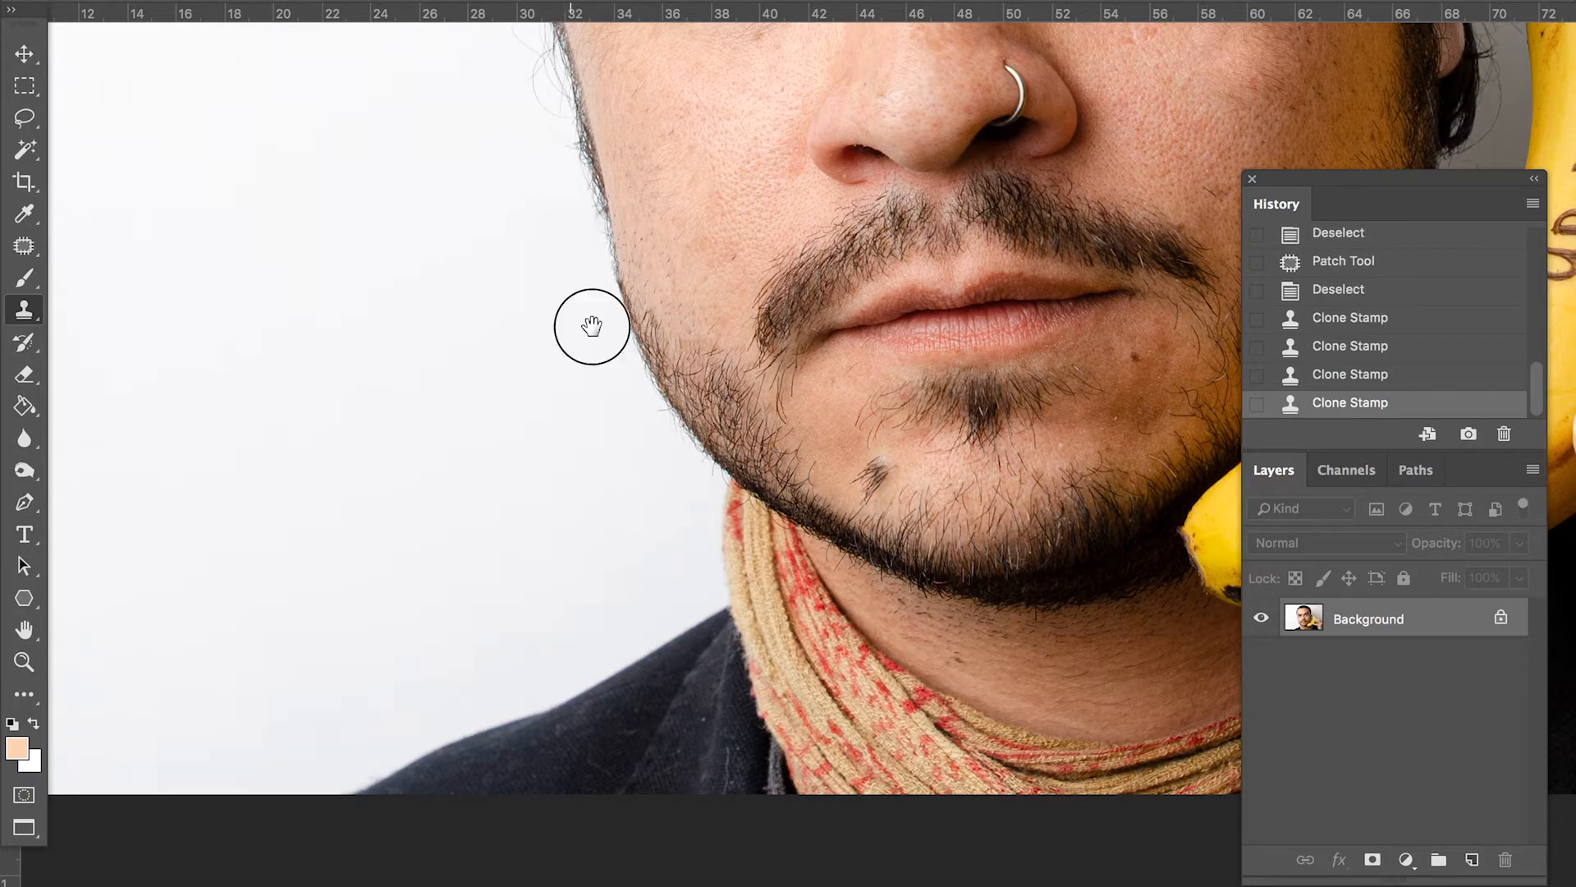
Clone clean background over the remaining stray hairs along the edge of the face
left_click_drag(592, 327, 588, 359)
left_click(588, 358, "alt")
left_click_drag(611, 300, 585, 261)
left_click(585, 355, "alt")
left_click_drag(612, 313, 593, 394)
left_click_drag(596, 273, 585, 234)
left_click_drag(570, 199, 527, 433)
Patch a small blemish in the lower part of the portrait with the clean area next to it and deselect
left_click_drag(766, 354, 518, 302)
key("j")
mouse_move(875, 856)
left_mouse_down()
mouse_move(642, 503)
mouse_move(579, 498)
left_mouse_up()
left_click_drag(634, 482, 633, 509)
left_click_drag(631, 473, 634, 477)
left_click_drag(636, 491, 622, 488)
key("super+d")
Retouch further small flaws in the lower part of the portrait with the Clone Stamp and Patch tools
mouse_move(1024, 512)
left_mouse_down()
mouse_move(640, 539)
mouse_move(581, 509)
left_mouse_up()
key("s")
left_click(578, 555, "alt")
left_click(605, 564, "alt")
key("j")
left_click_drag(687, 538, 486, 556)
key("super+d")
key("super+minus")
key("super+minus")
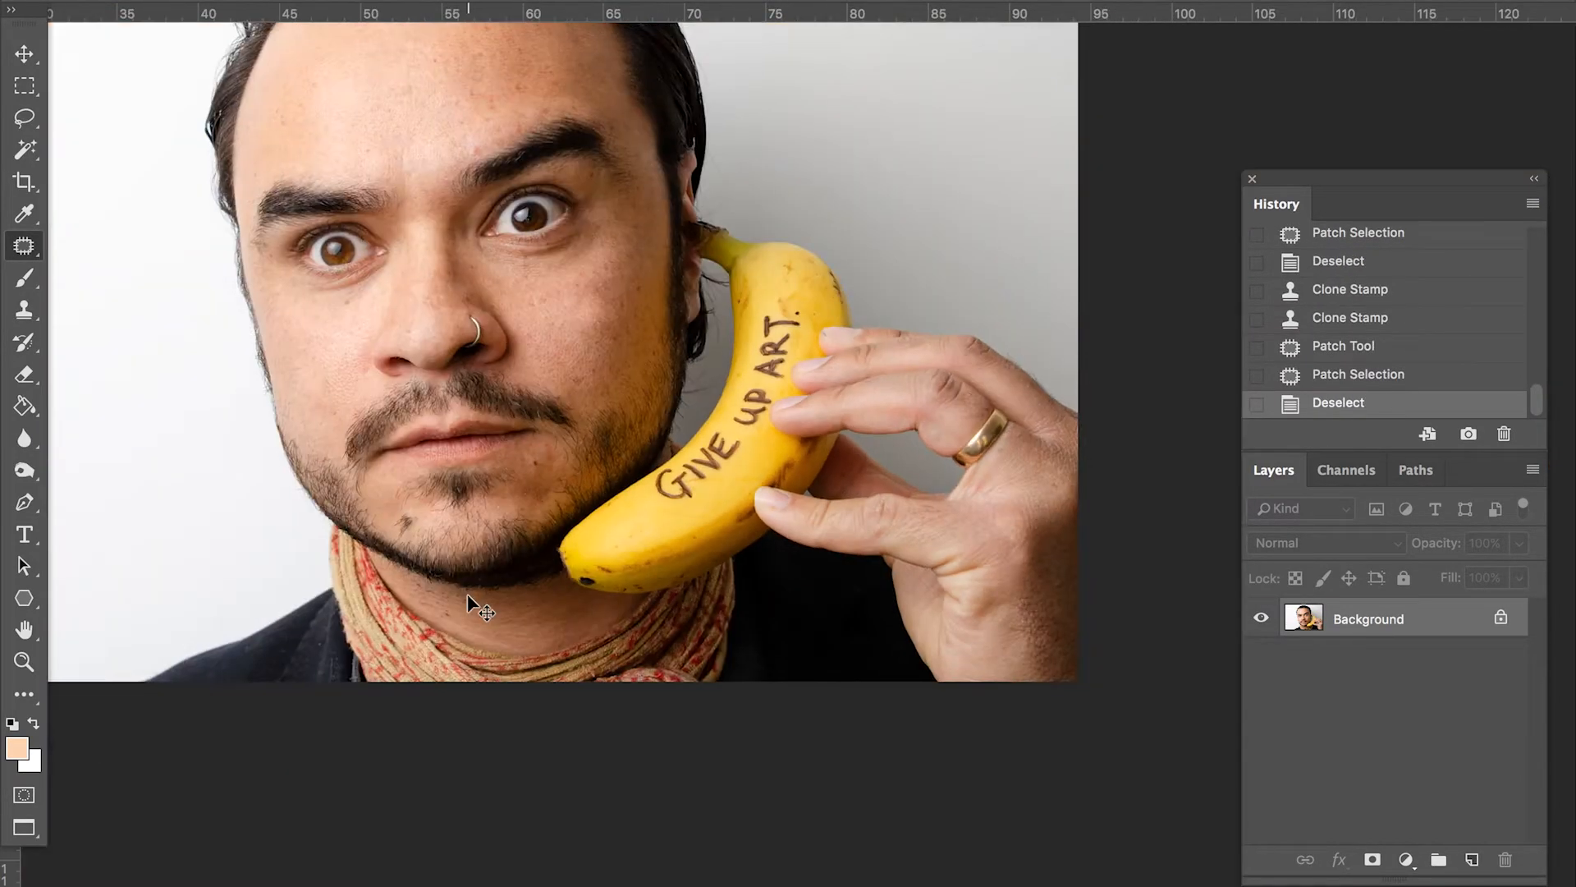
key("super+minus")
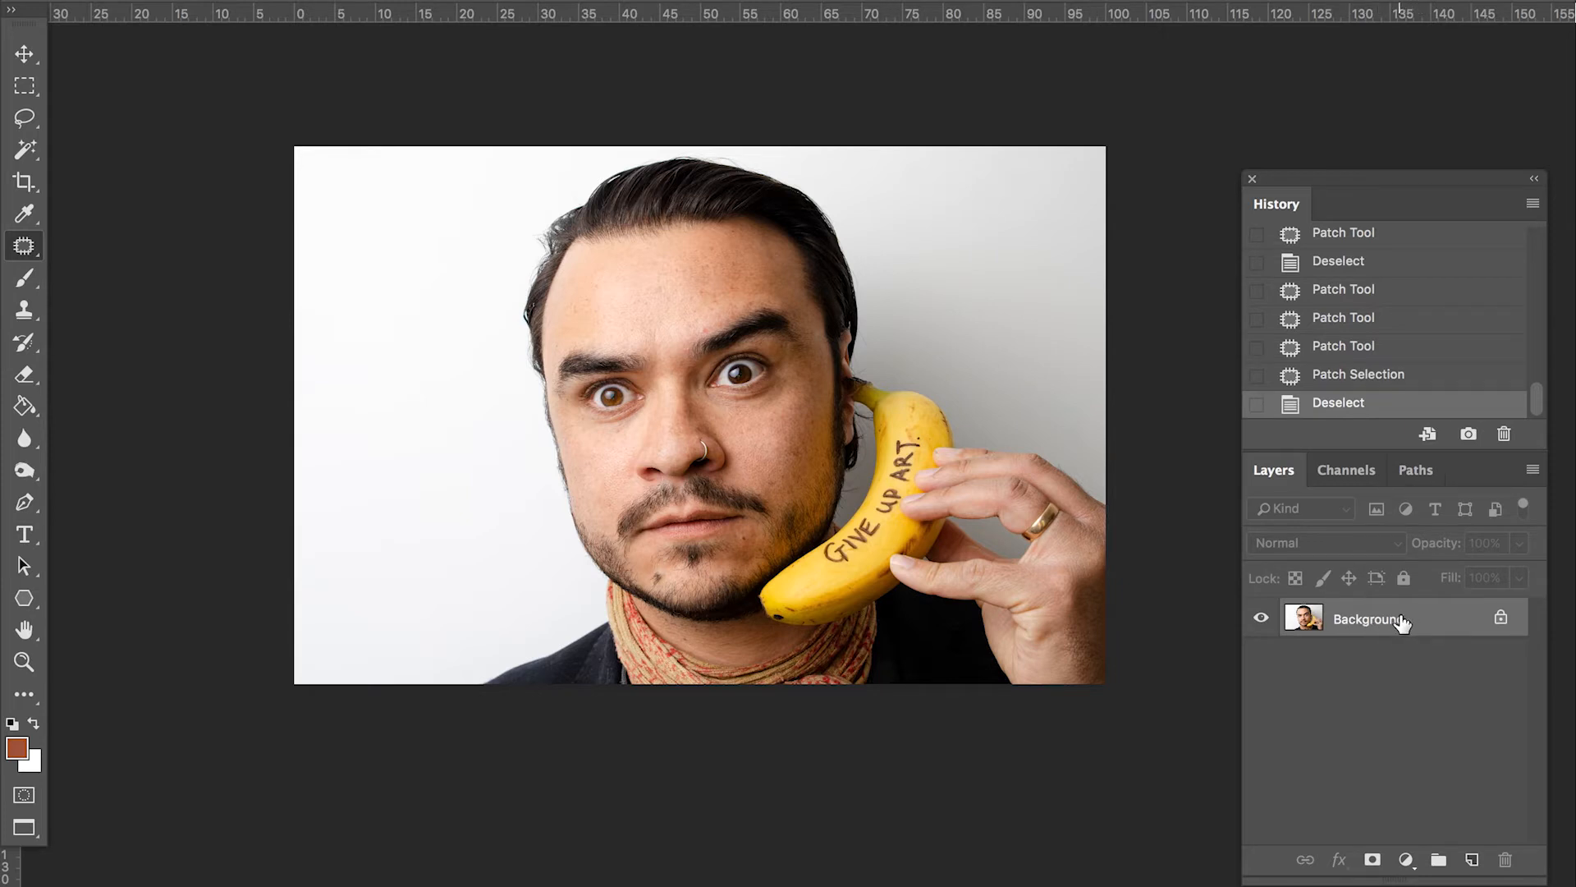
Duplicate the retouched Background layer twice and hide the topmost copy
left_click_drag(1400, 624, 1475, 863)
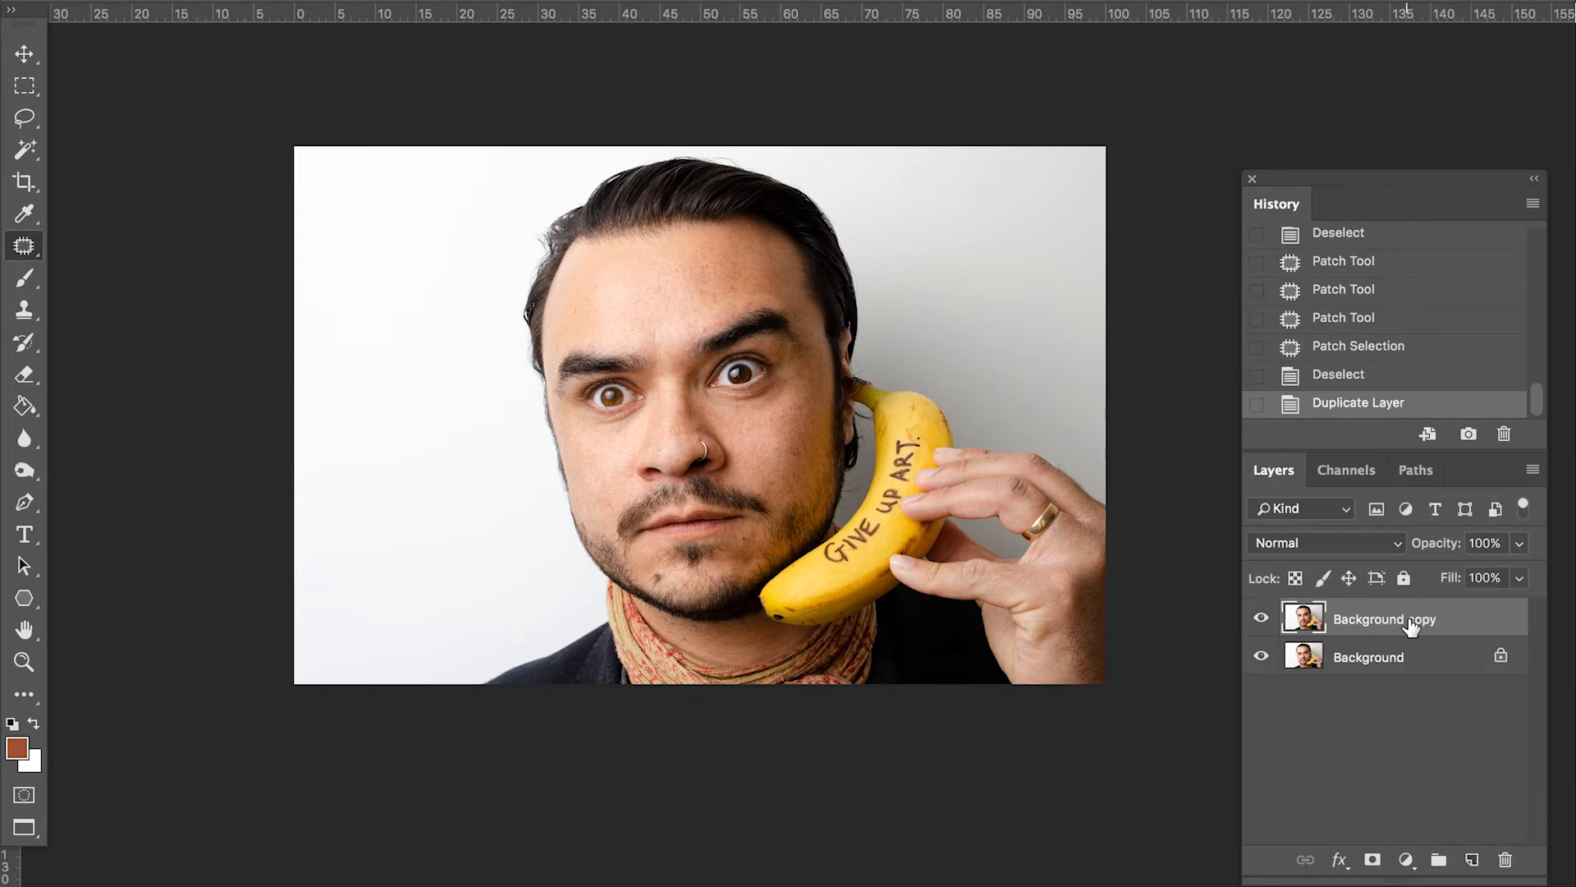
left_click_drag(1411, 626, 1472, 859)
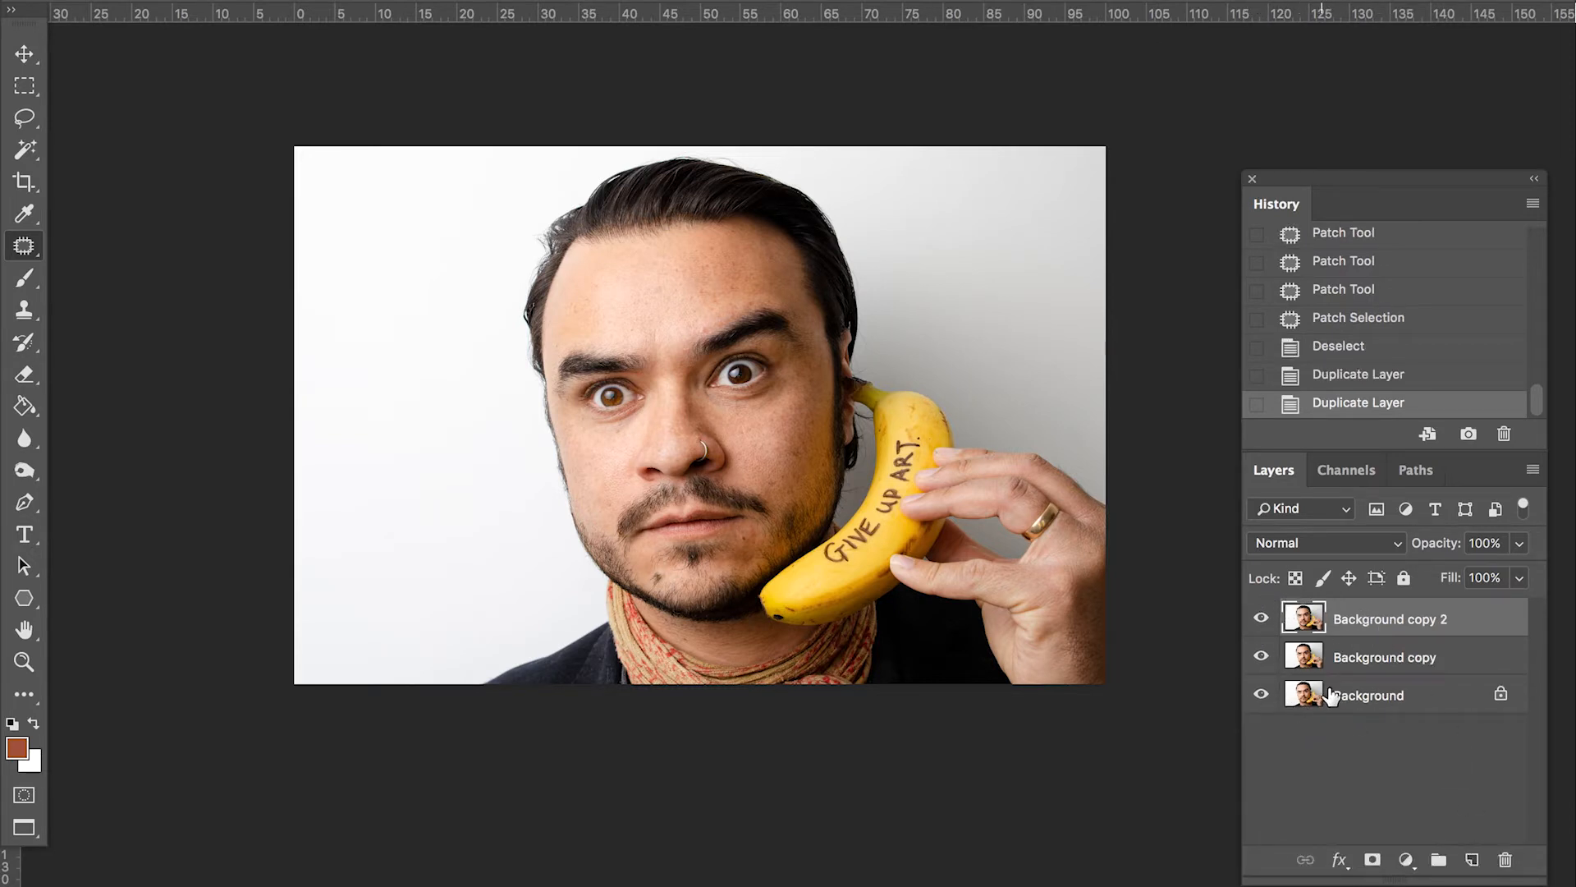
left_click(1261, 620)
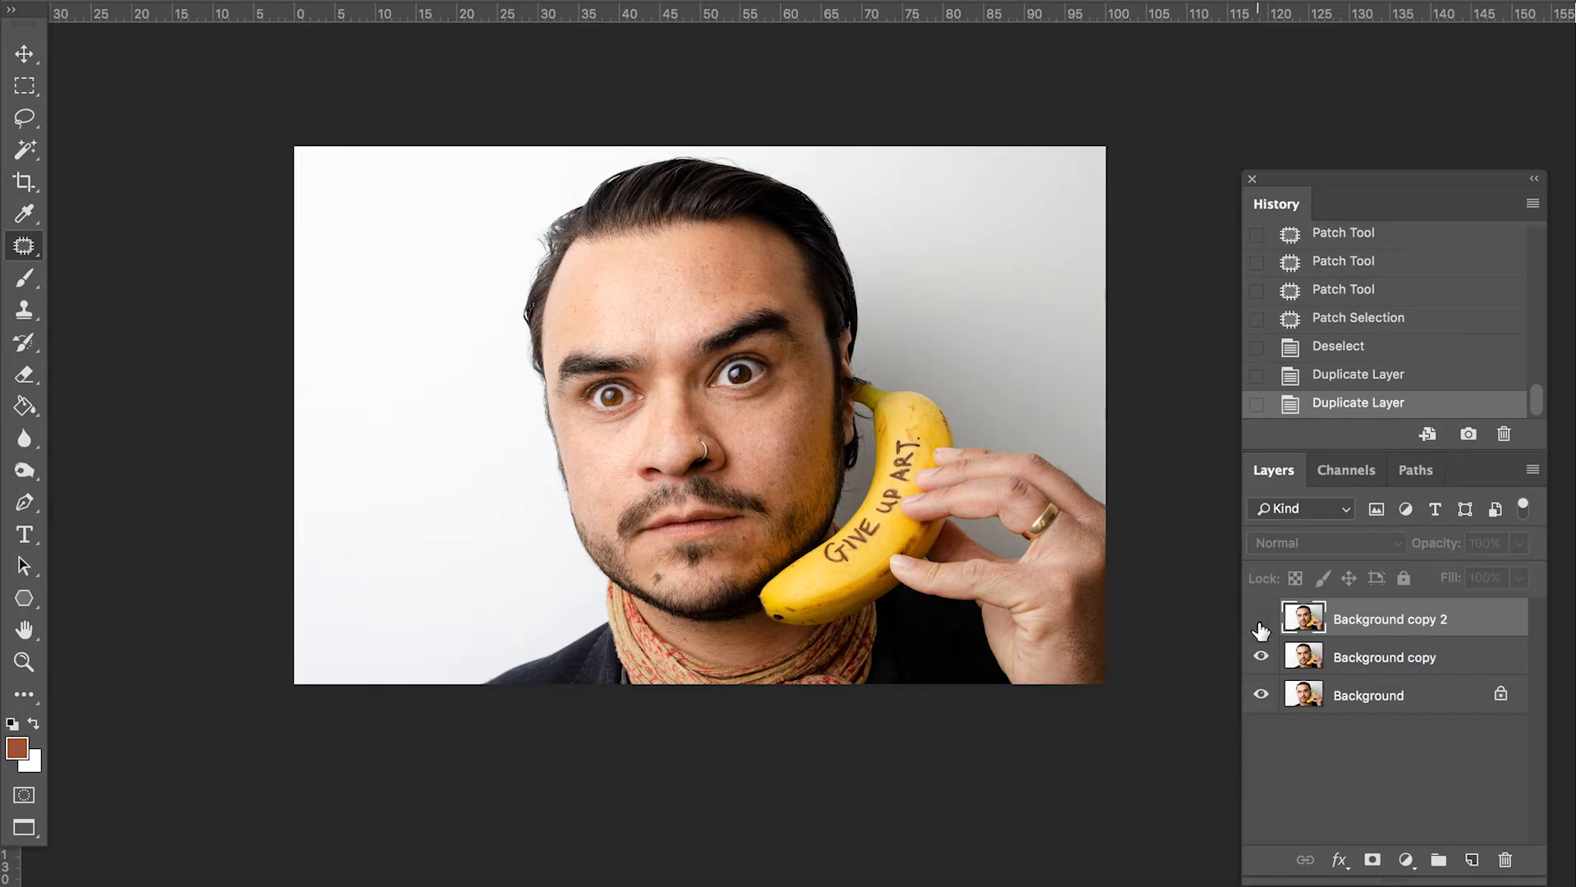
Apply the Add Noise filter to the Background copy layer with an amount of 30.68% and Uniform distribution
left_click(1389, 665)
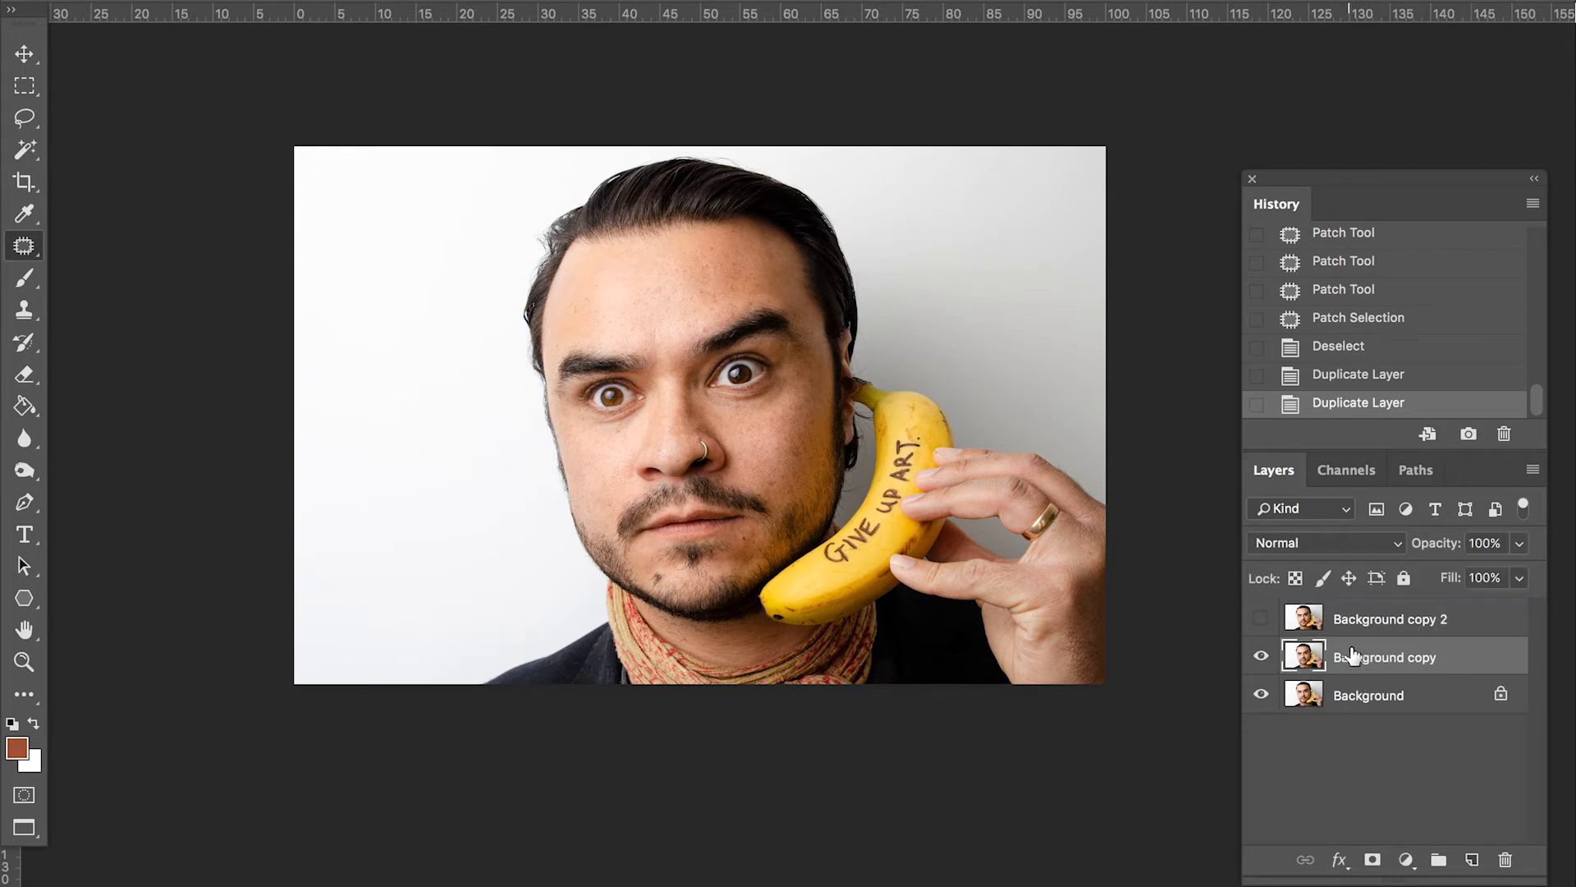
left_click(607, 14)
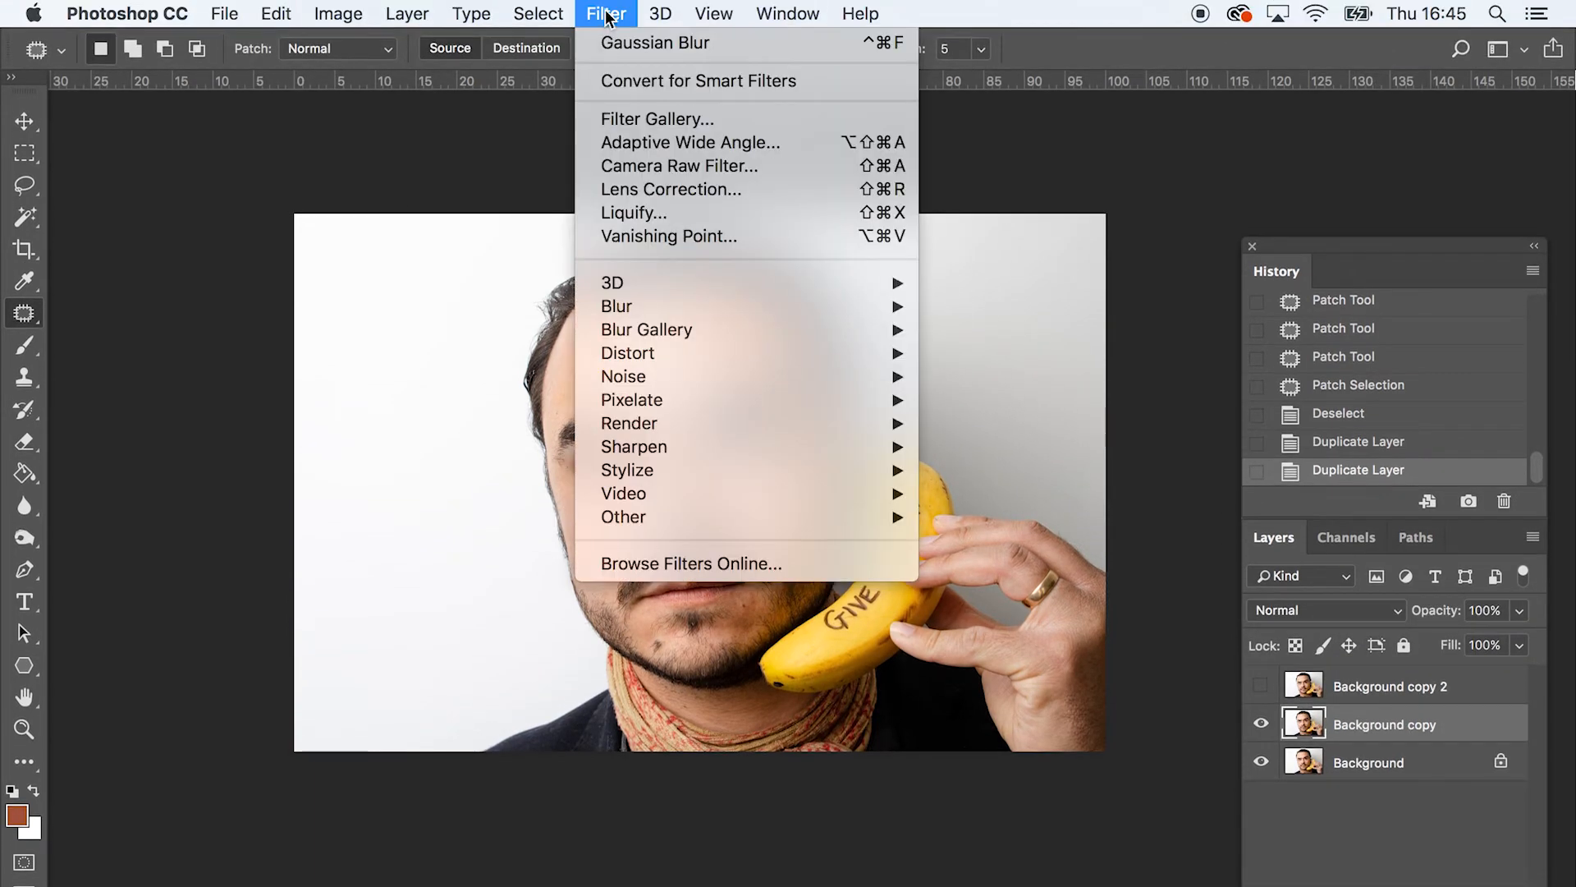
mouse_move(792, 376)
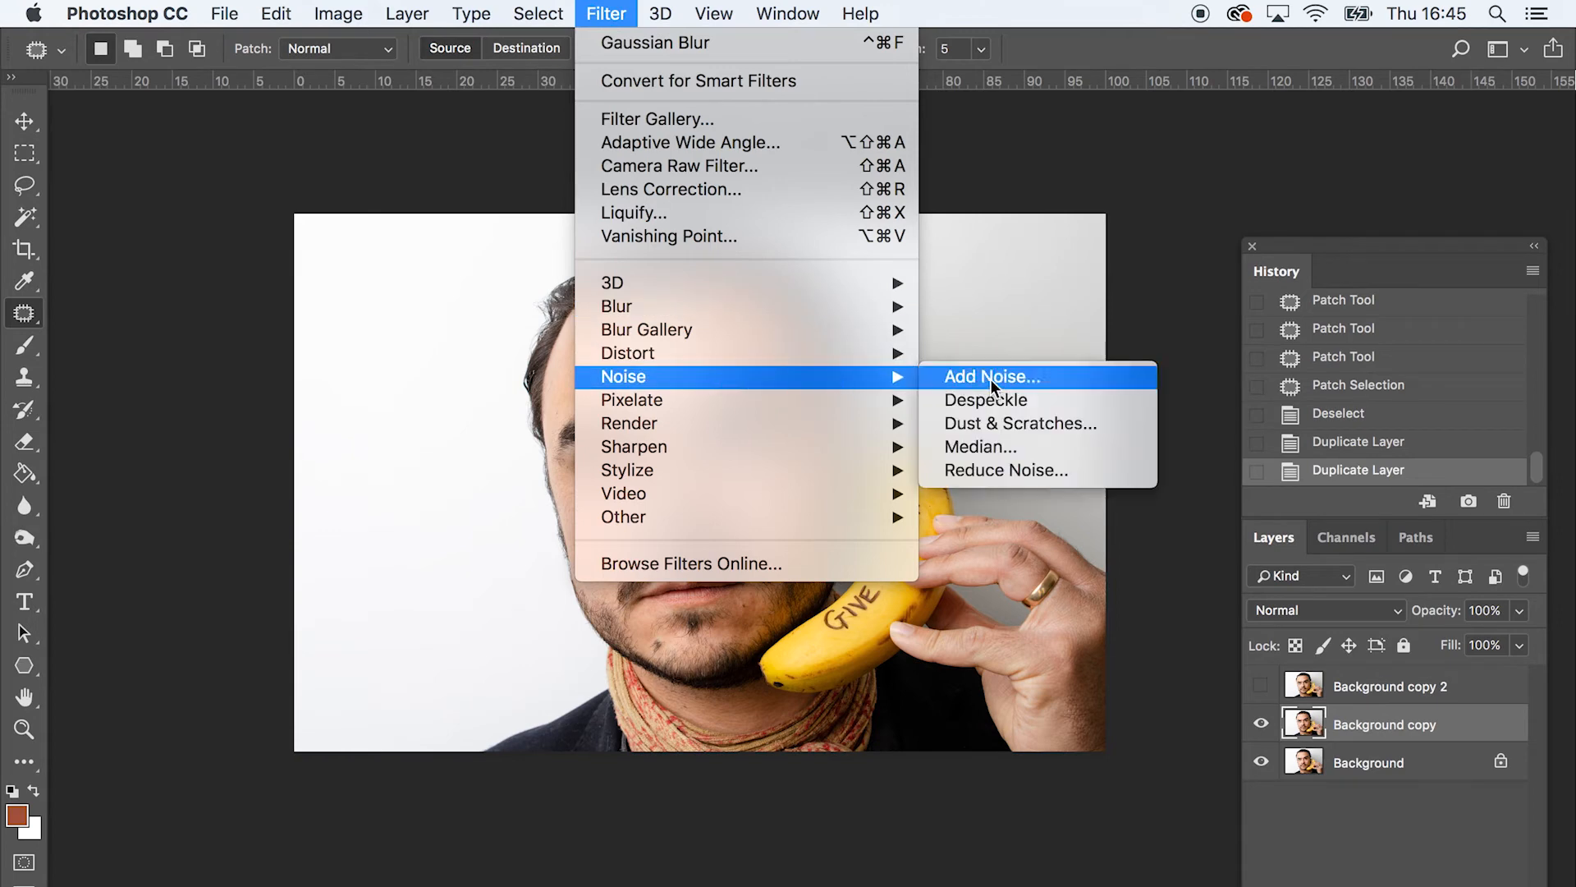
left_click(1055, 382)
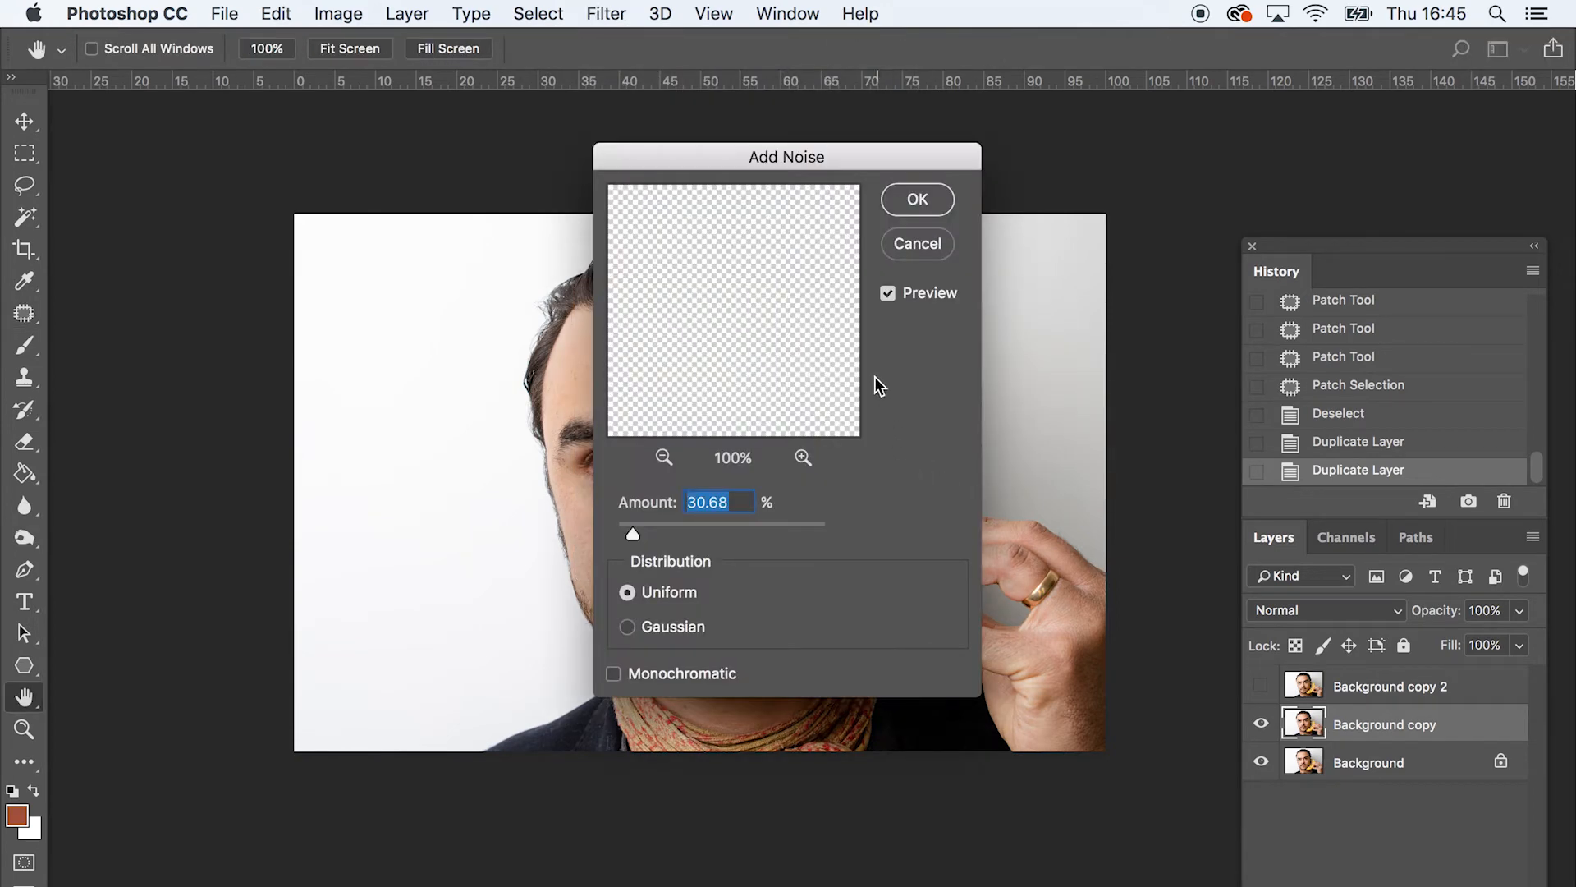
left_click_drag(768, 156, 1092, 205)
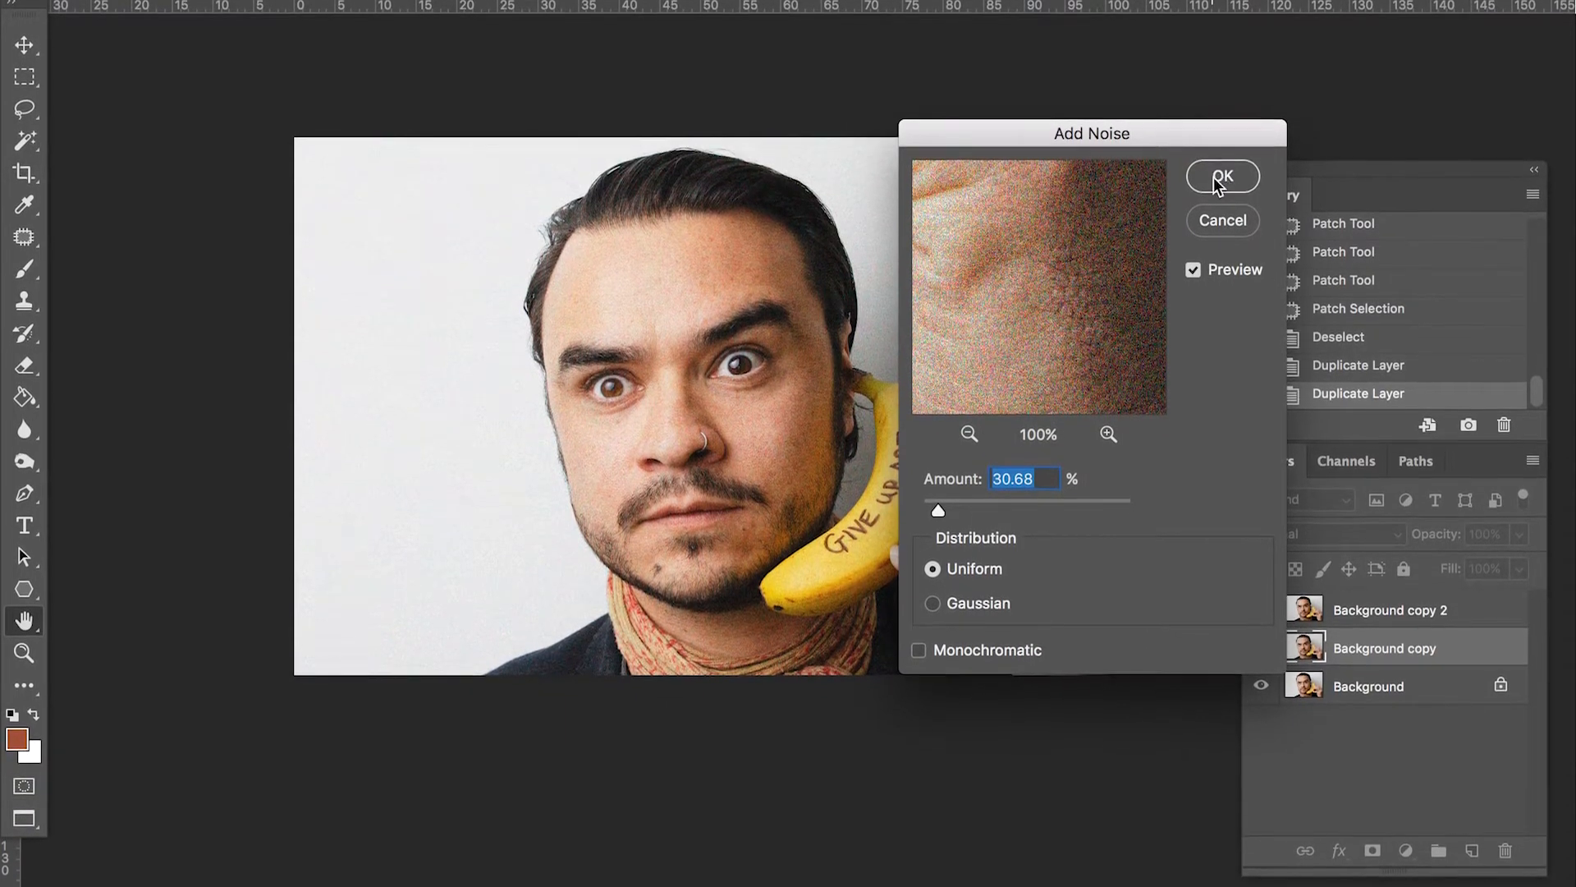
left_click(1222, 177)
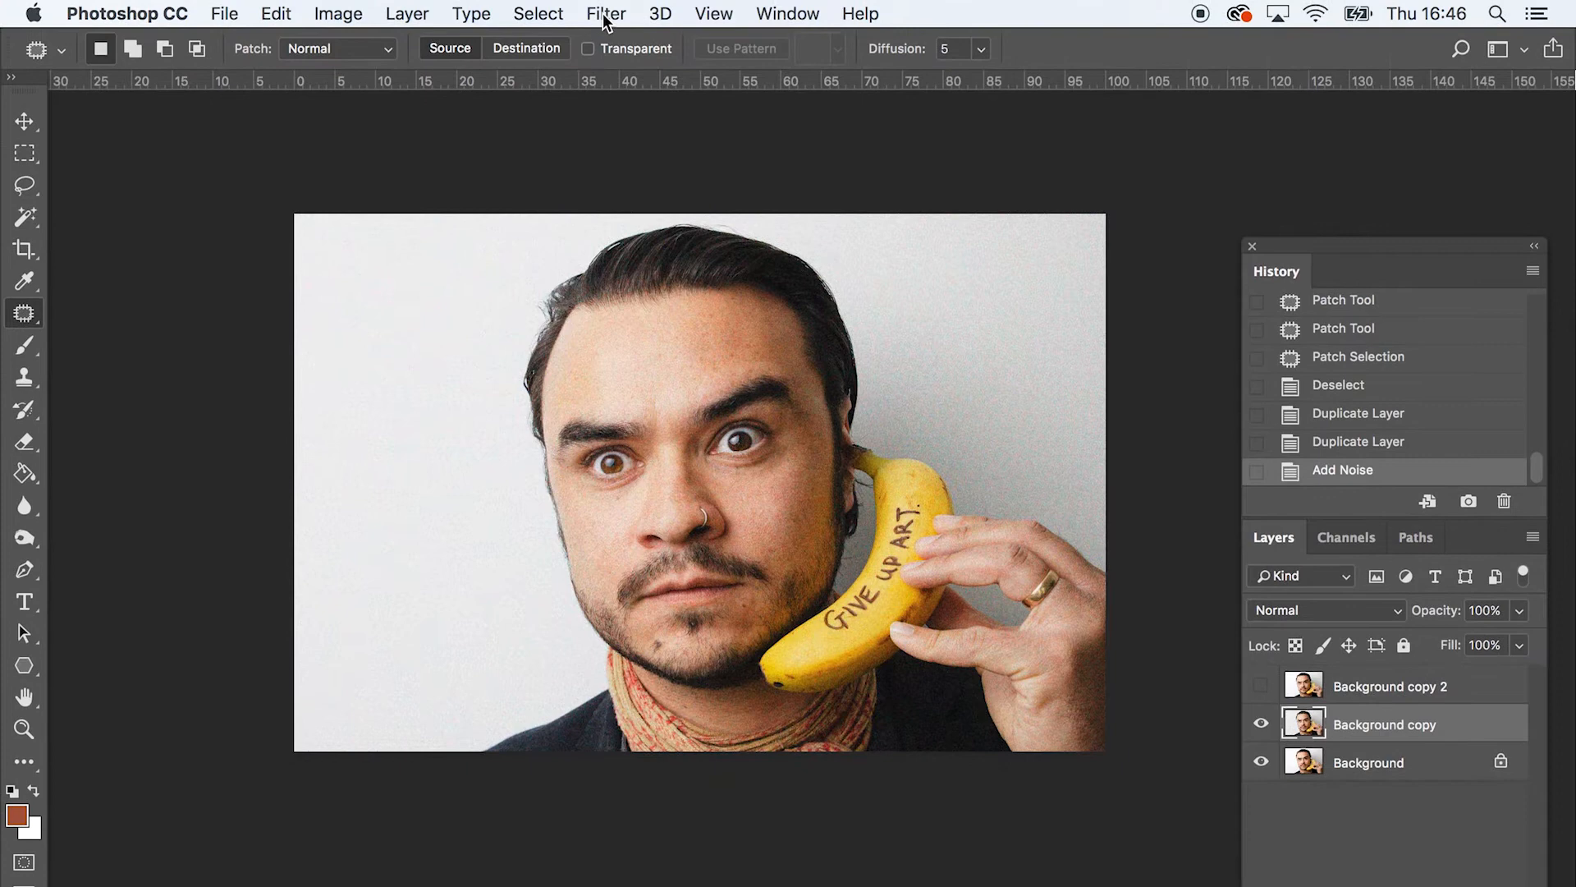
Apply the Median noise filter to the Background copy layer with a radius of 41 pixels
left_click(606, 15)
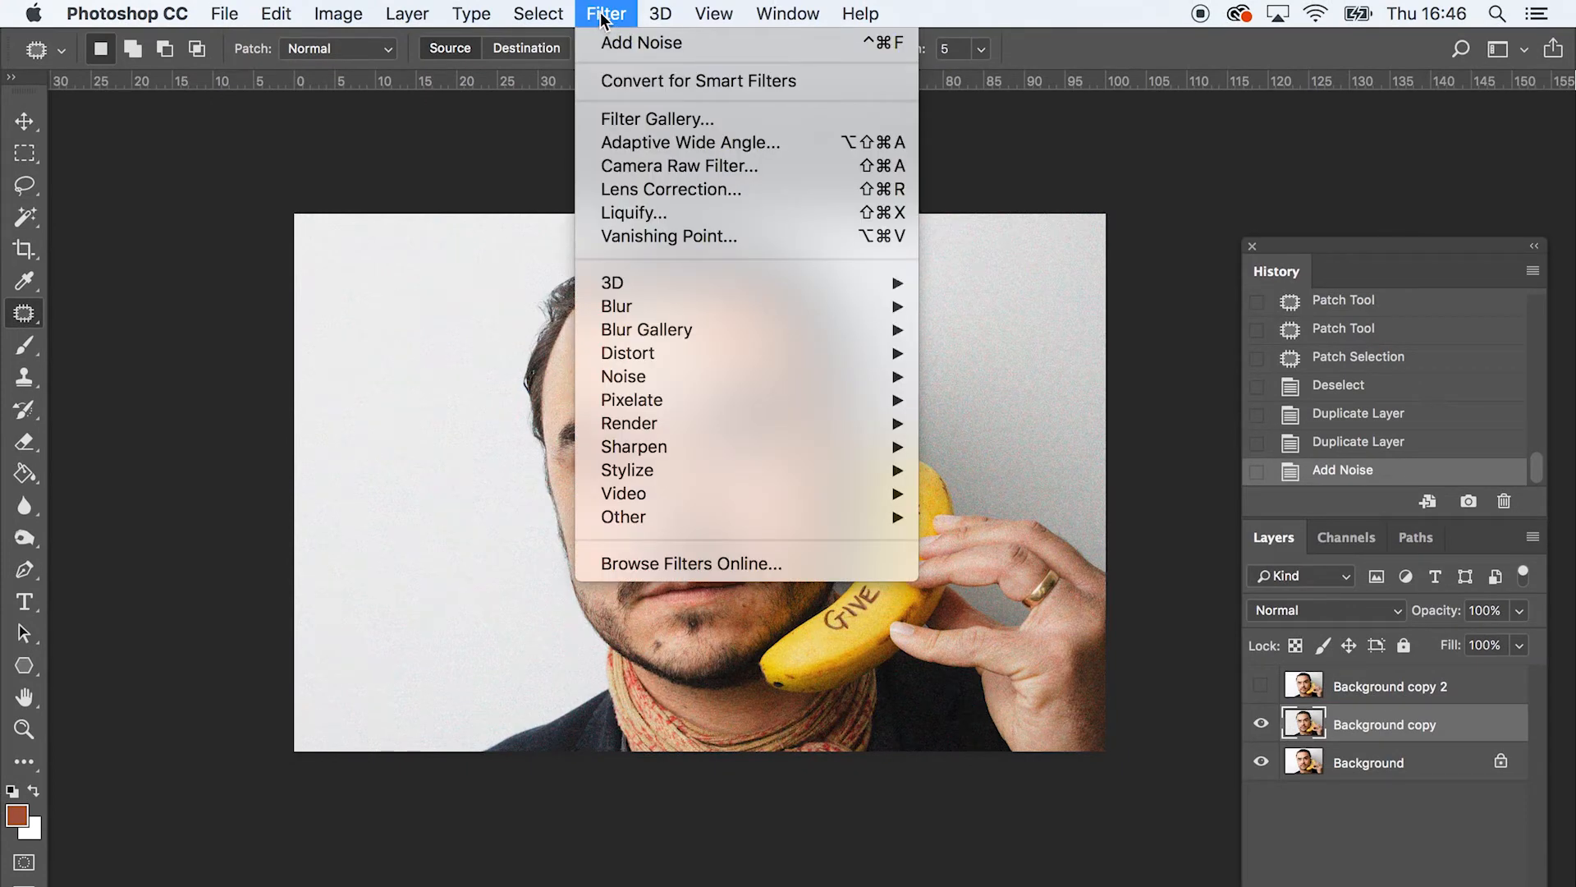
mouse_move(689, 380)
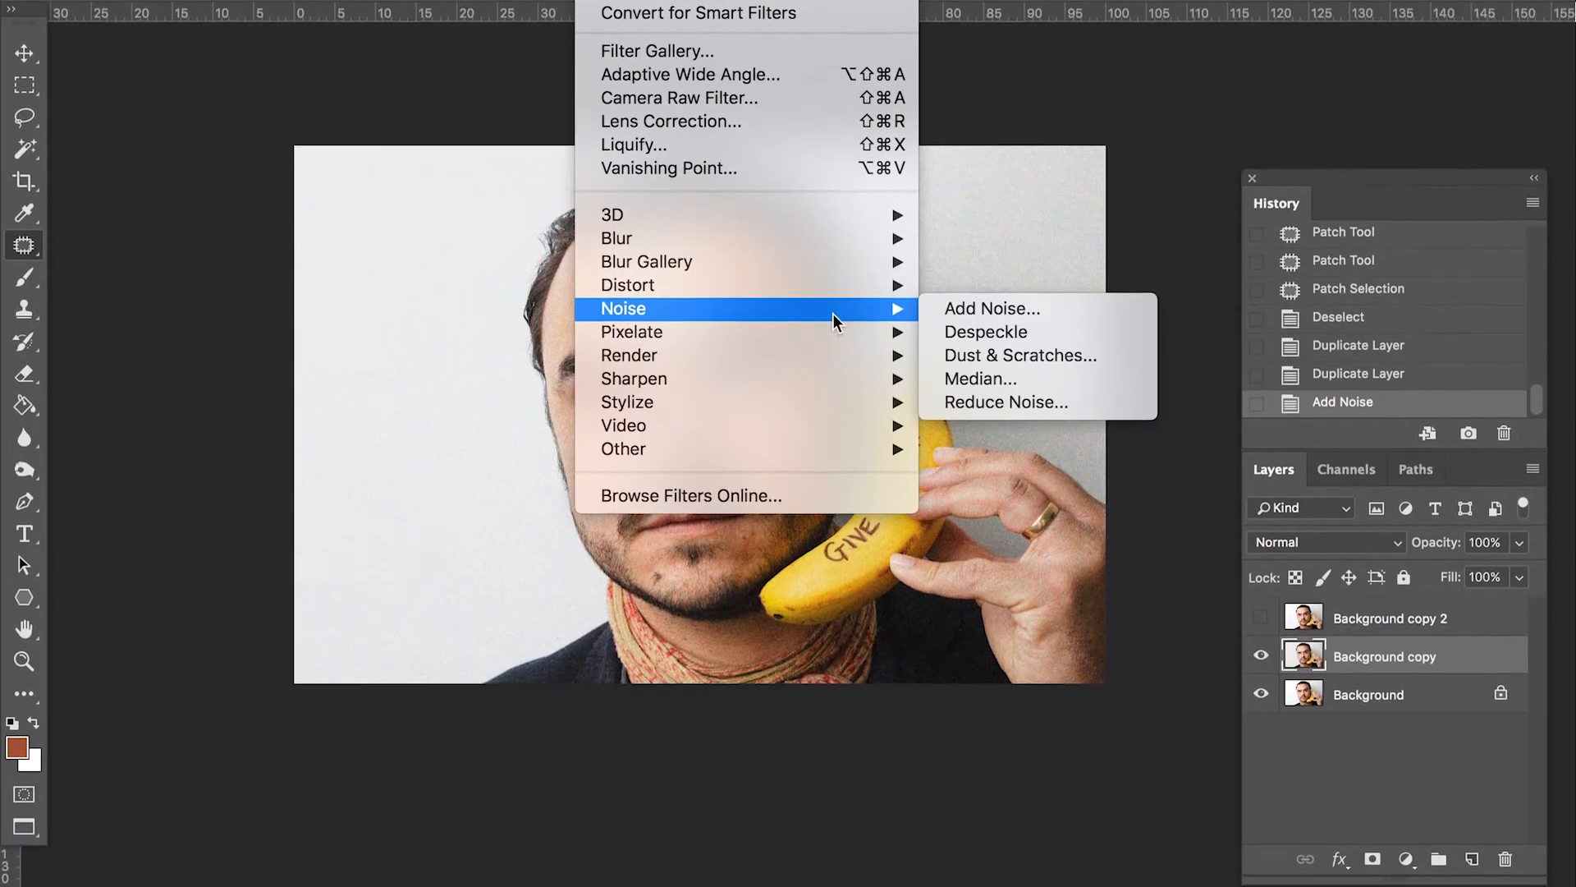
left_click(1018, 381)
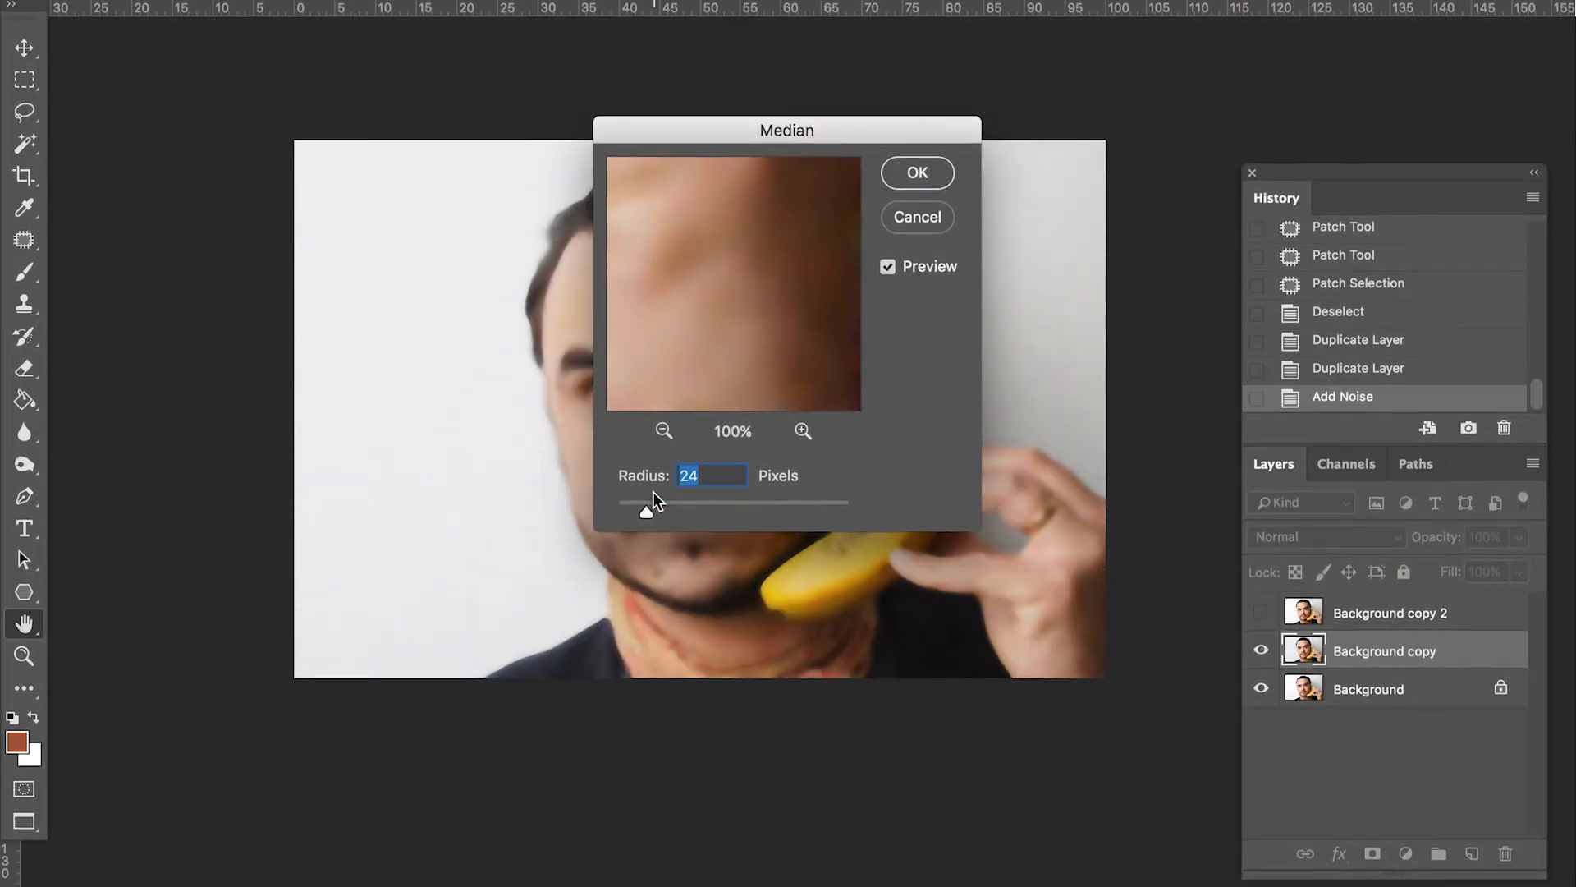
left_click_drag(749, 130, 899, 119)
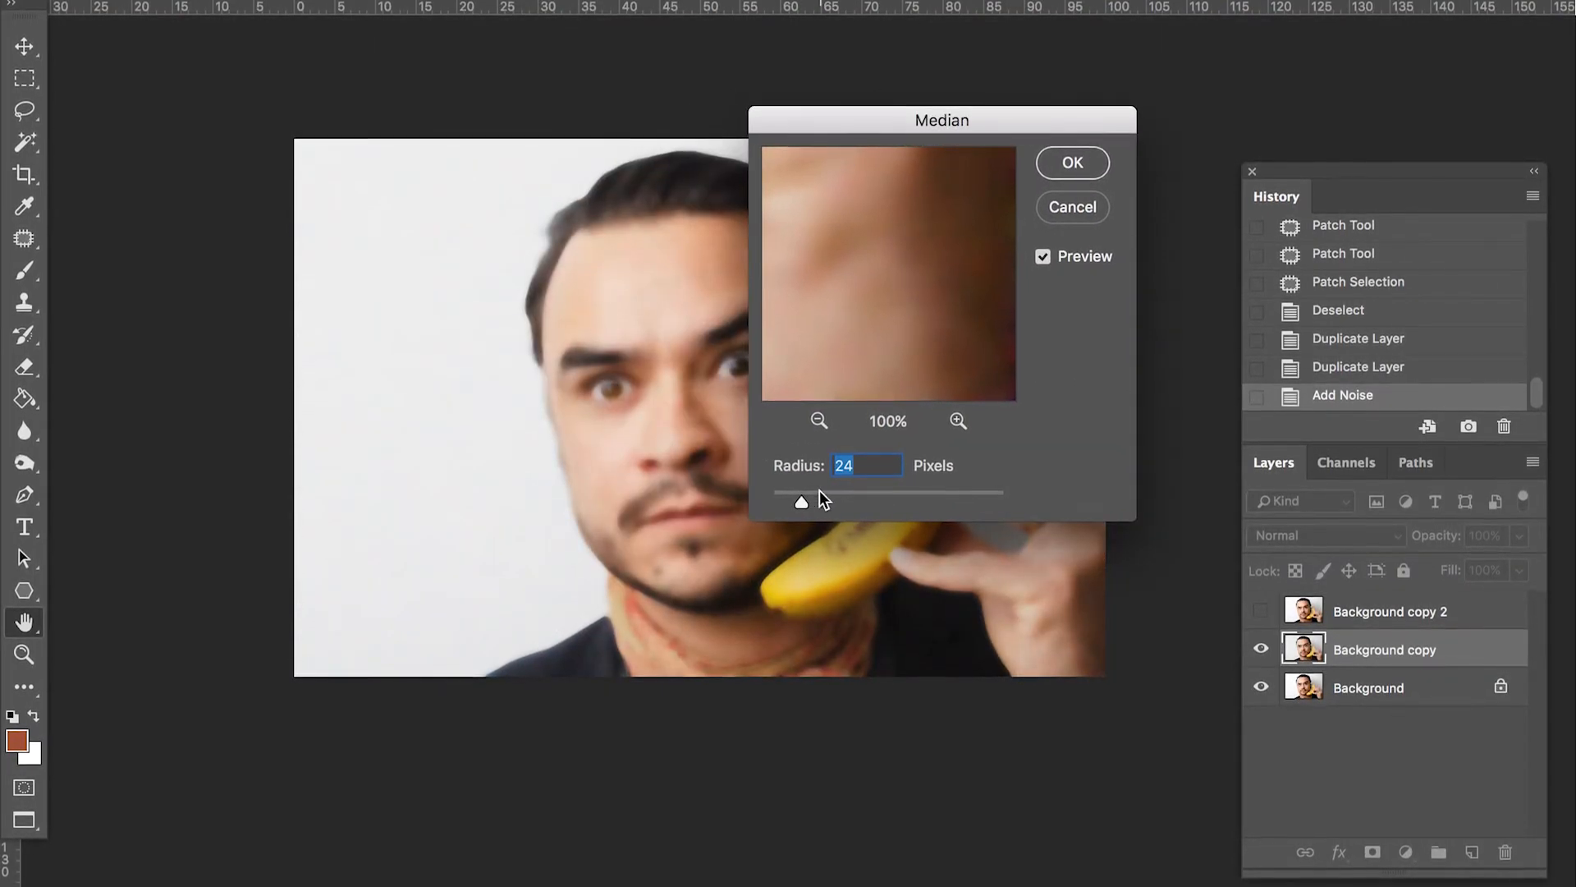
left_click_drag(802, 503, 820, 500)
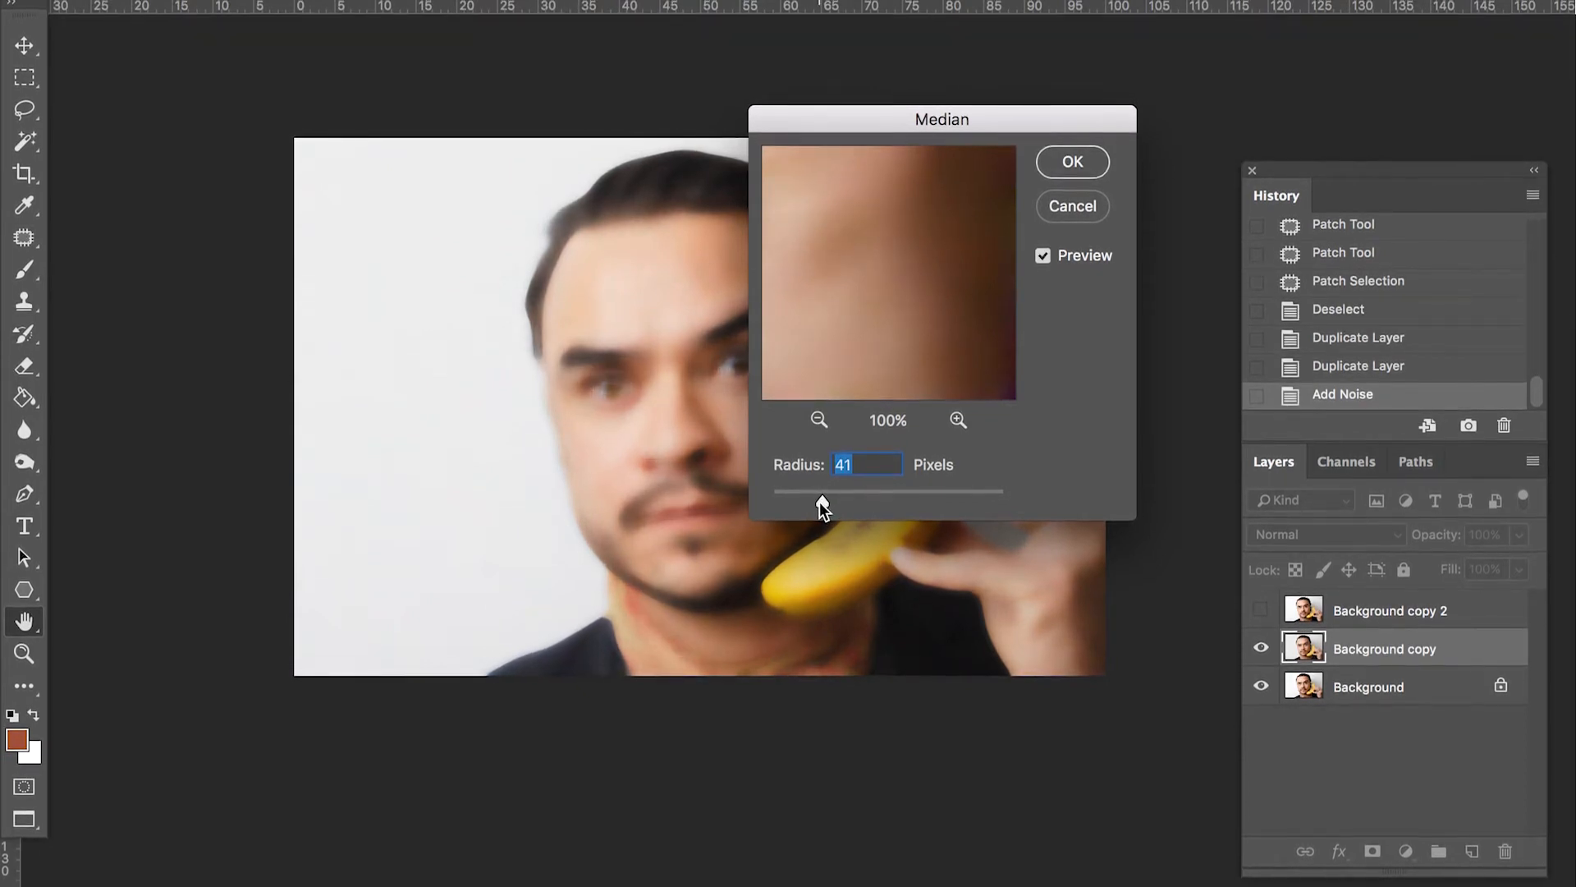
left_click(1069, 163)
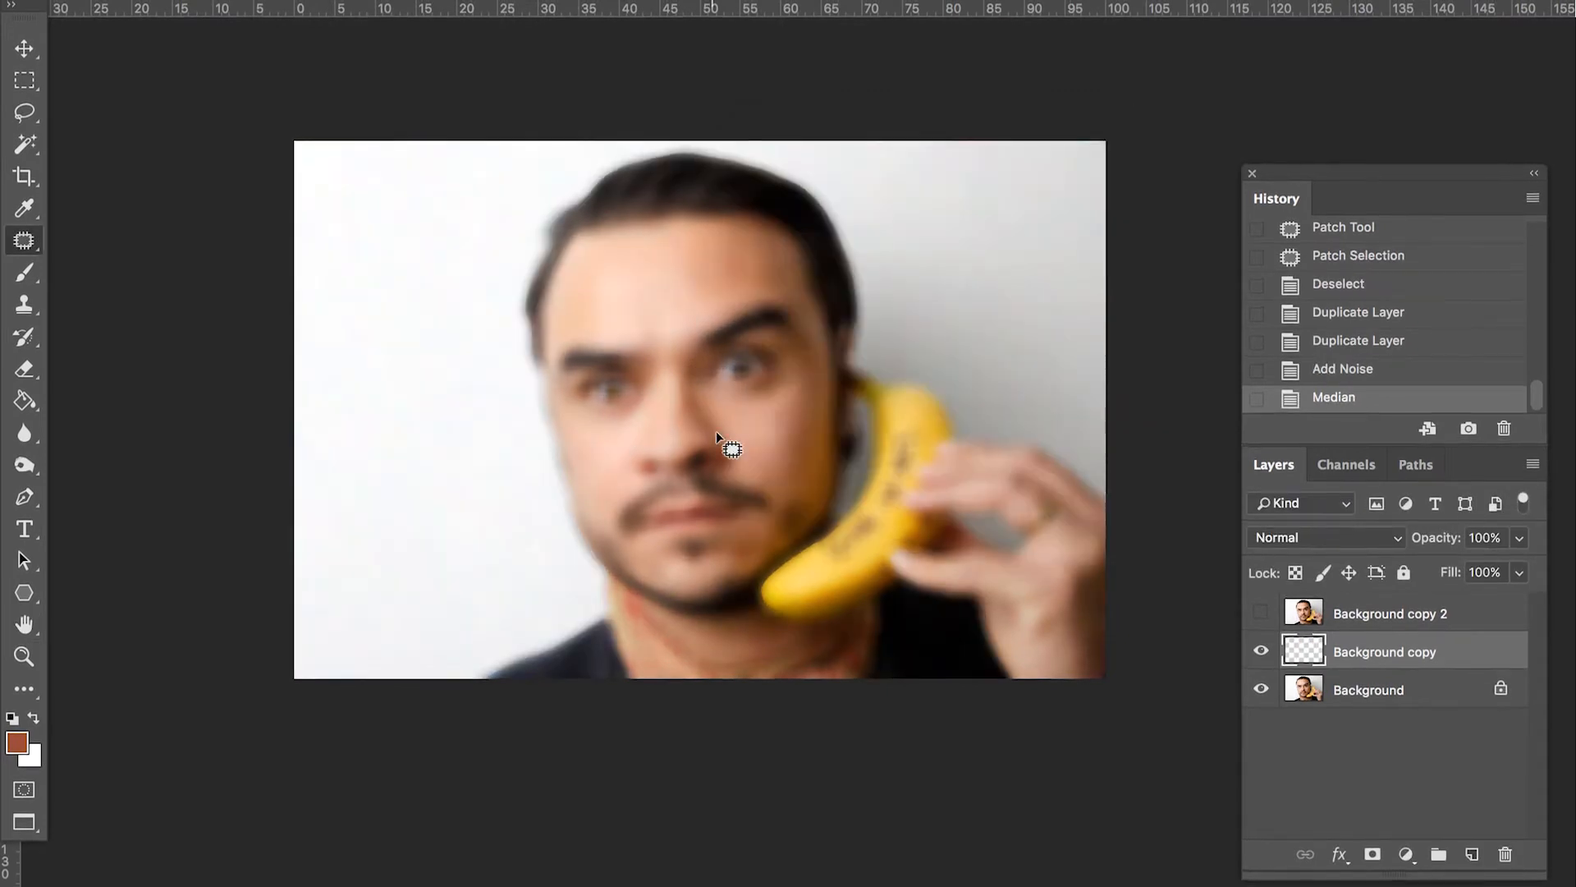
Apply a Gaussian Blur with a radius of 26.1 pixels to the Background copy layer
key("super+plus")
key("super+plus")
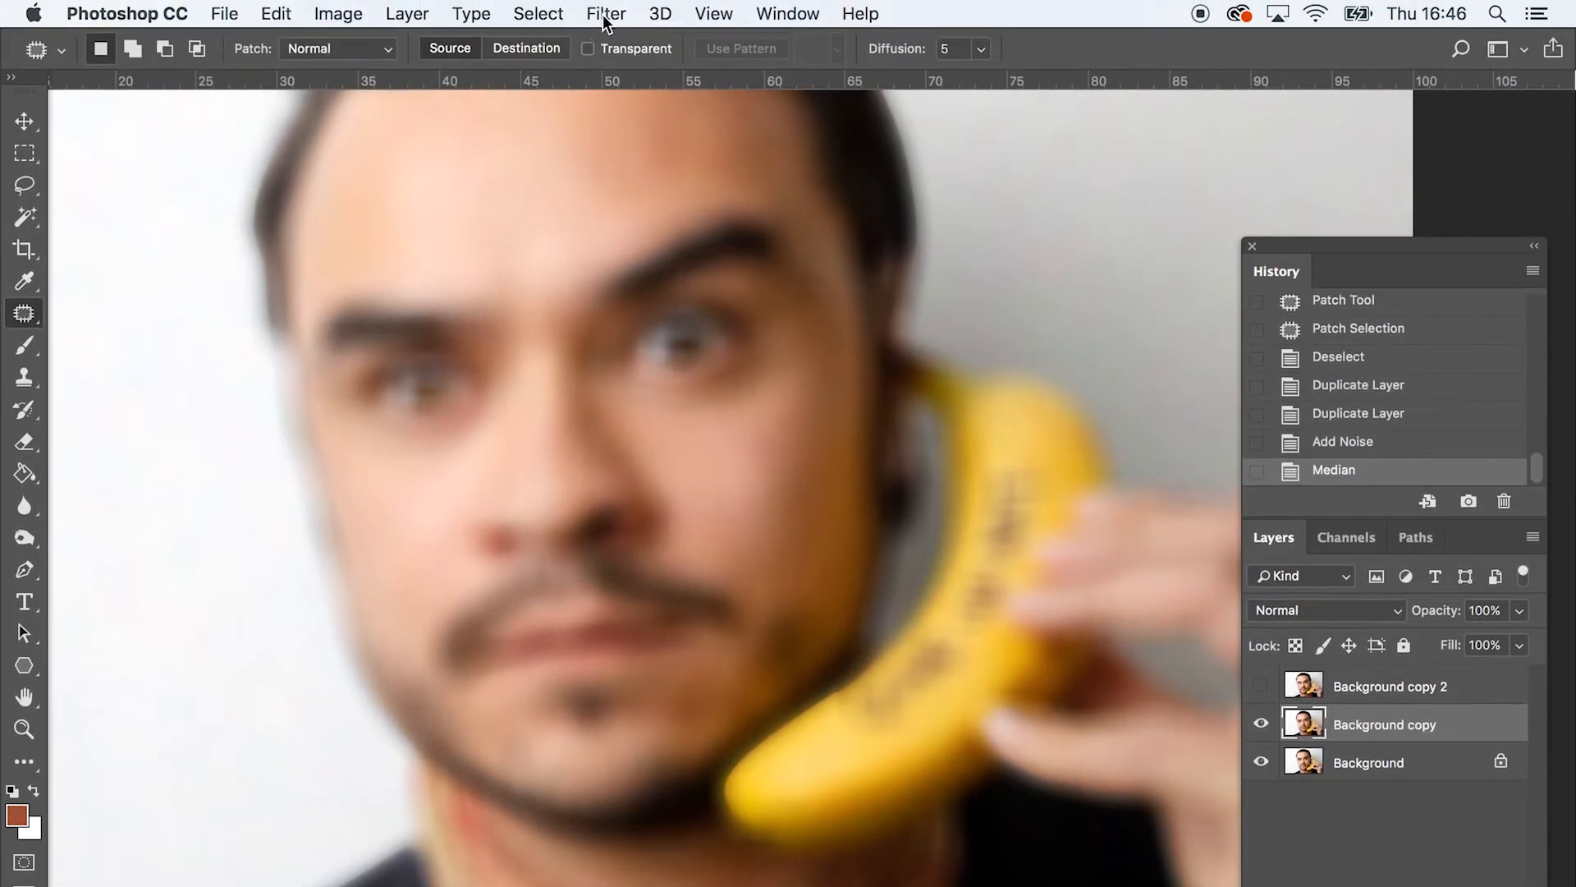
left_click(606, 13)
mouse_move(678, 306)
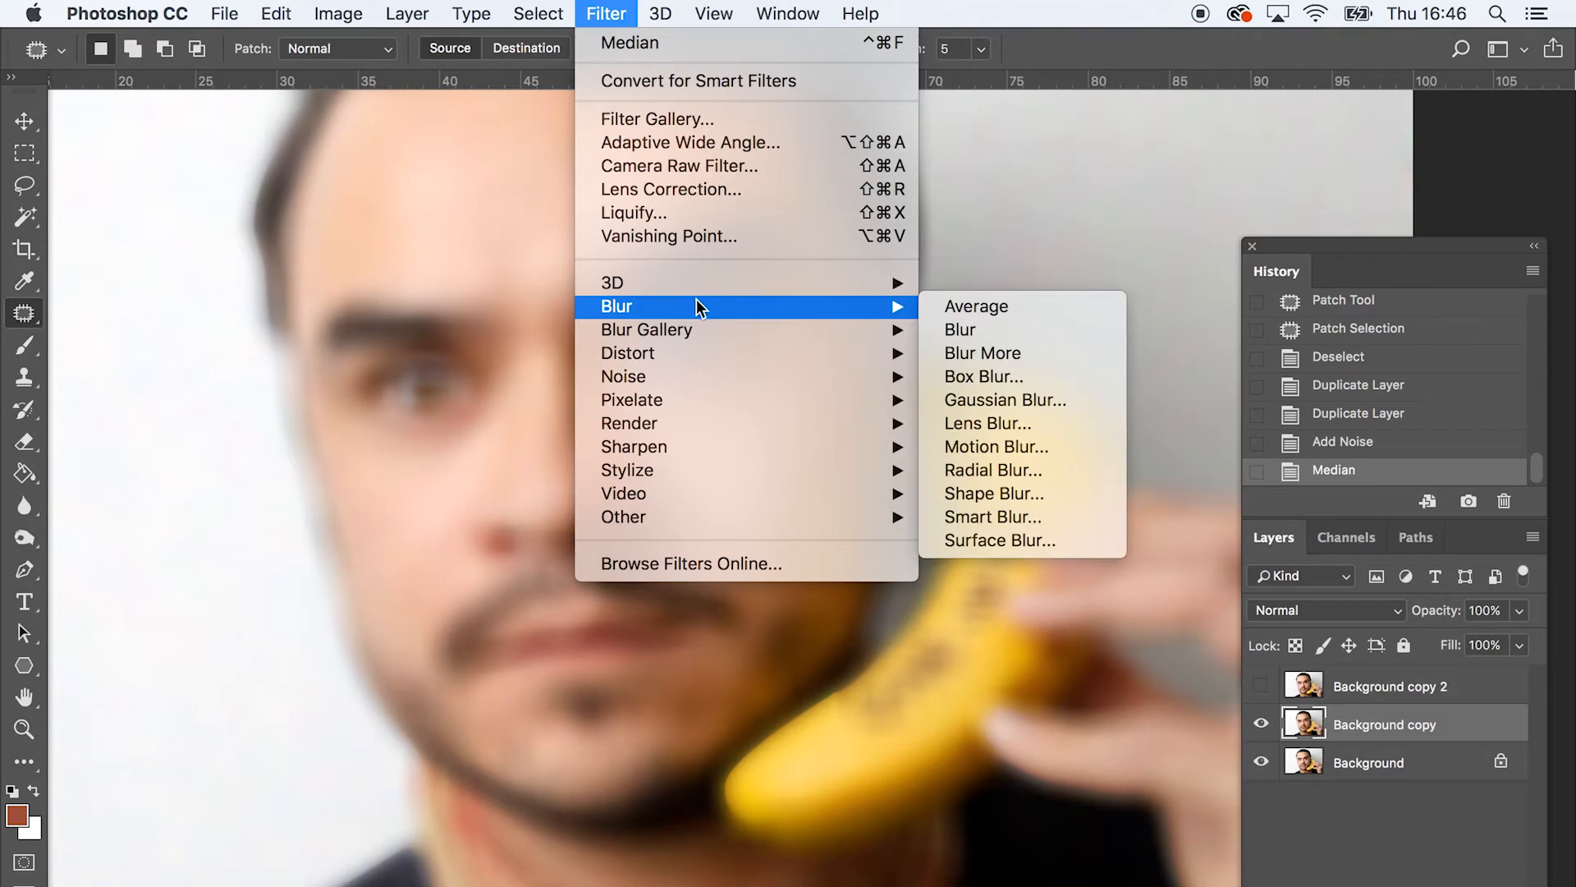
left_click(1060, 400)
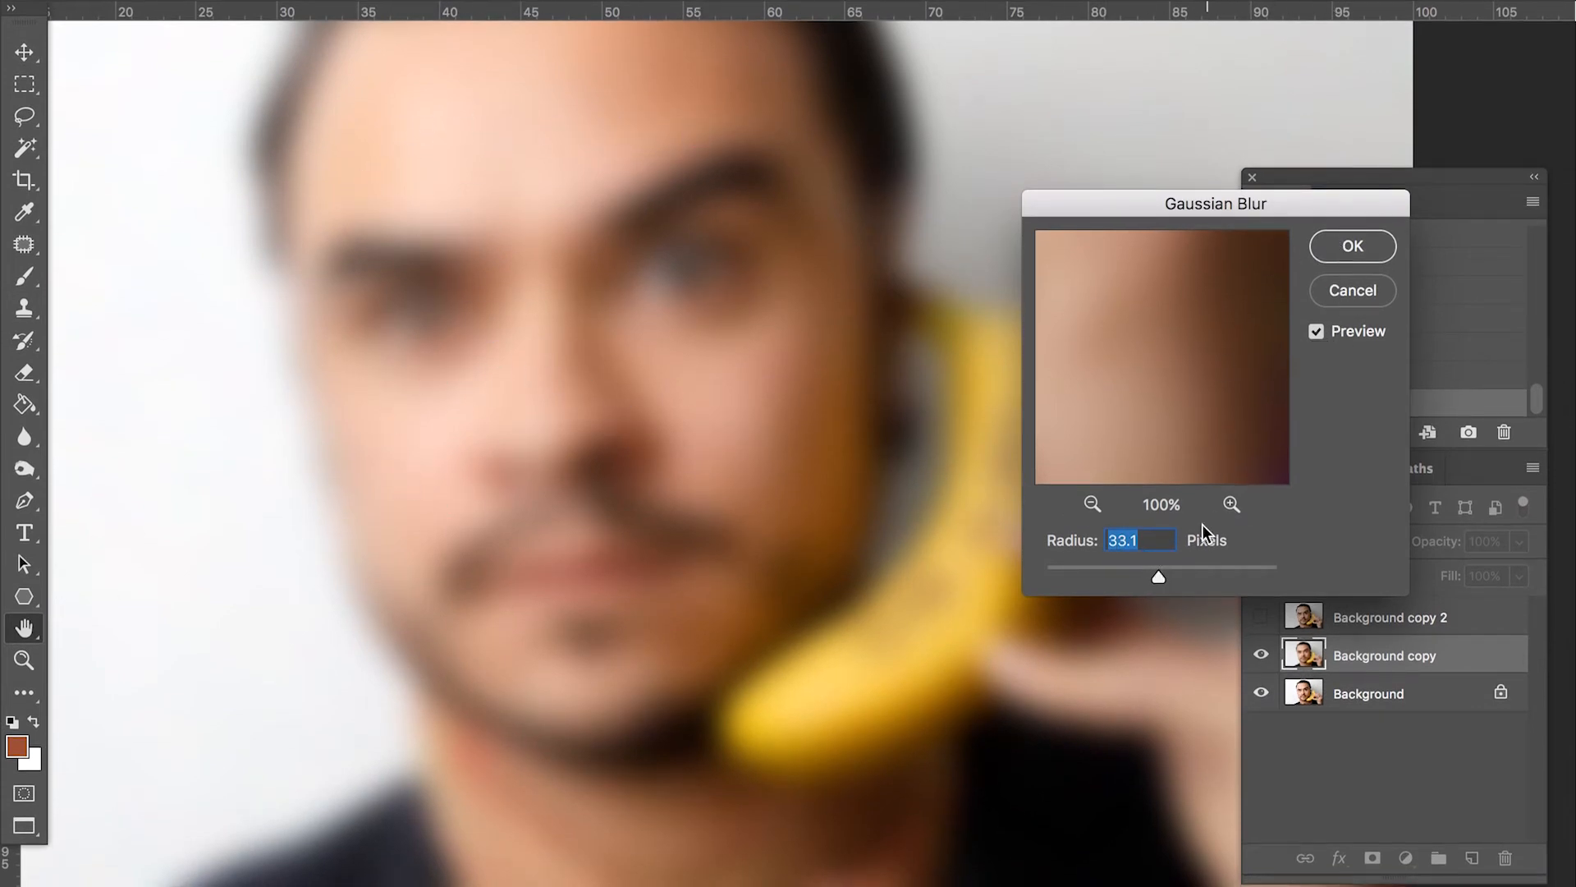
mouse_move(1165, 580)
left_mouse_down()
mouse_move(1065, 579)
mouse_move(1227, 581)
mouse_move(1110, 579)
mouse_move(1146, 579)
left_mouse_up()
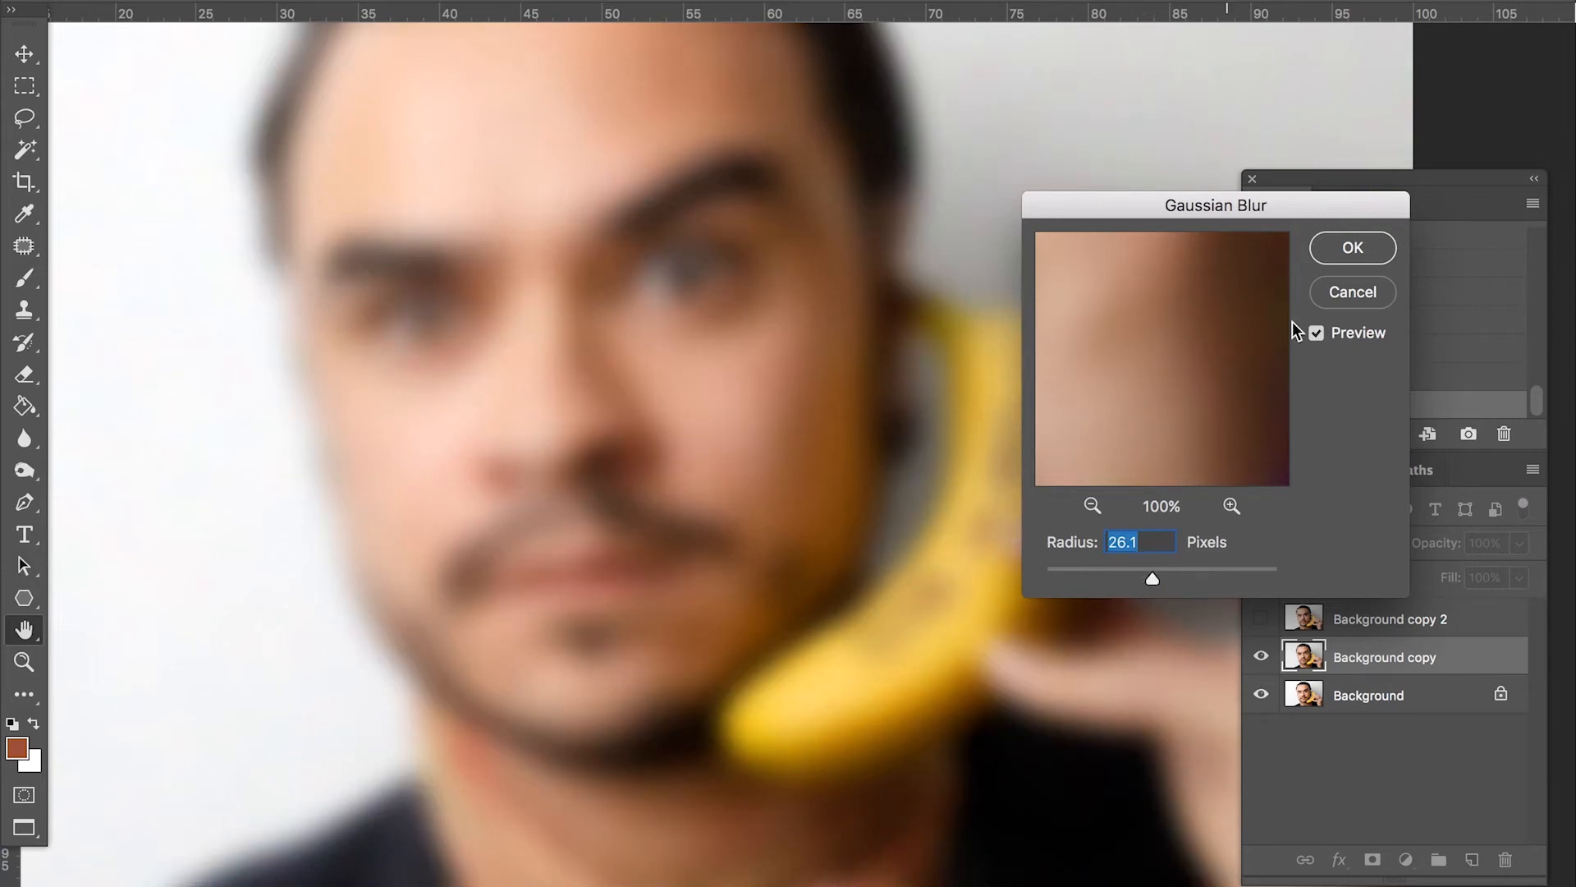
left_click(1327, 251)
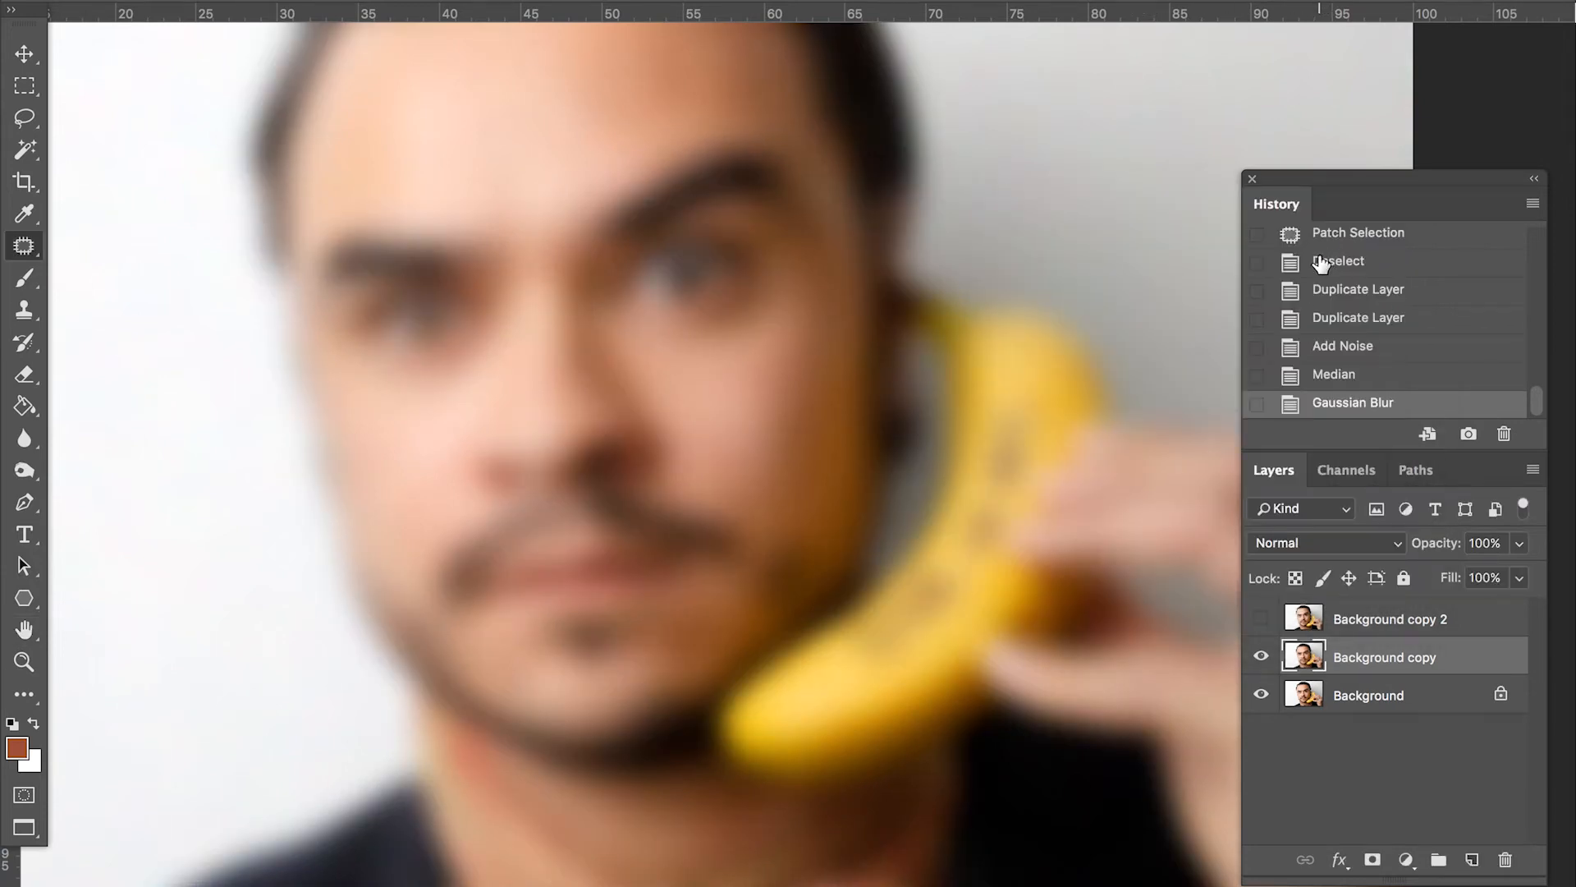
Show the Background copy 2 layer, add a layer mask to it and activate the Brush tool
left_click(1264, 621)
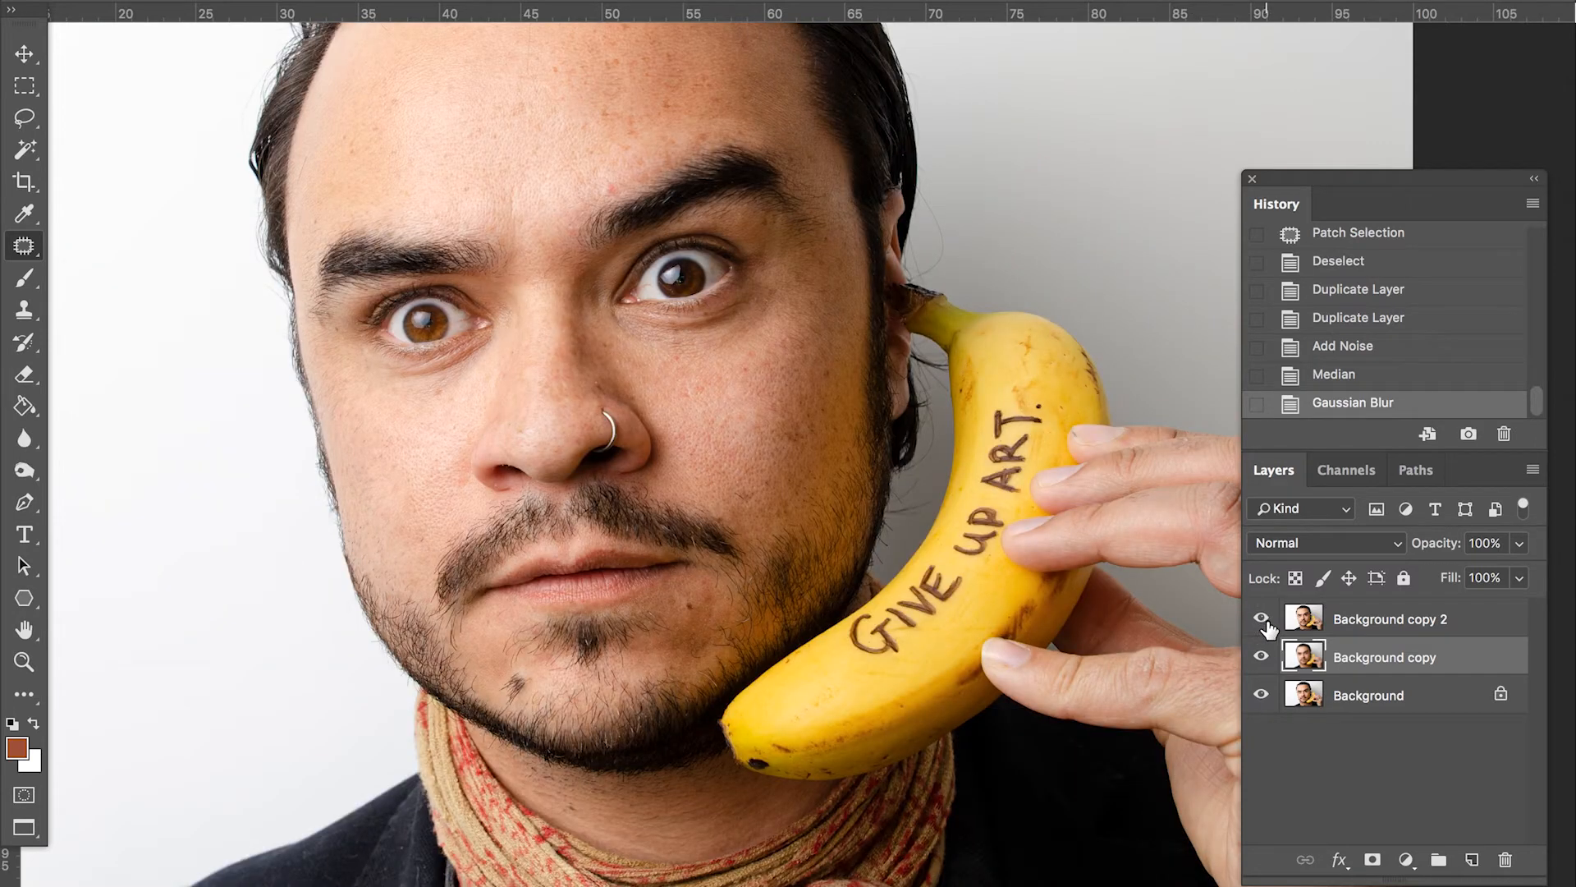
left_click(1382, 624)
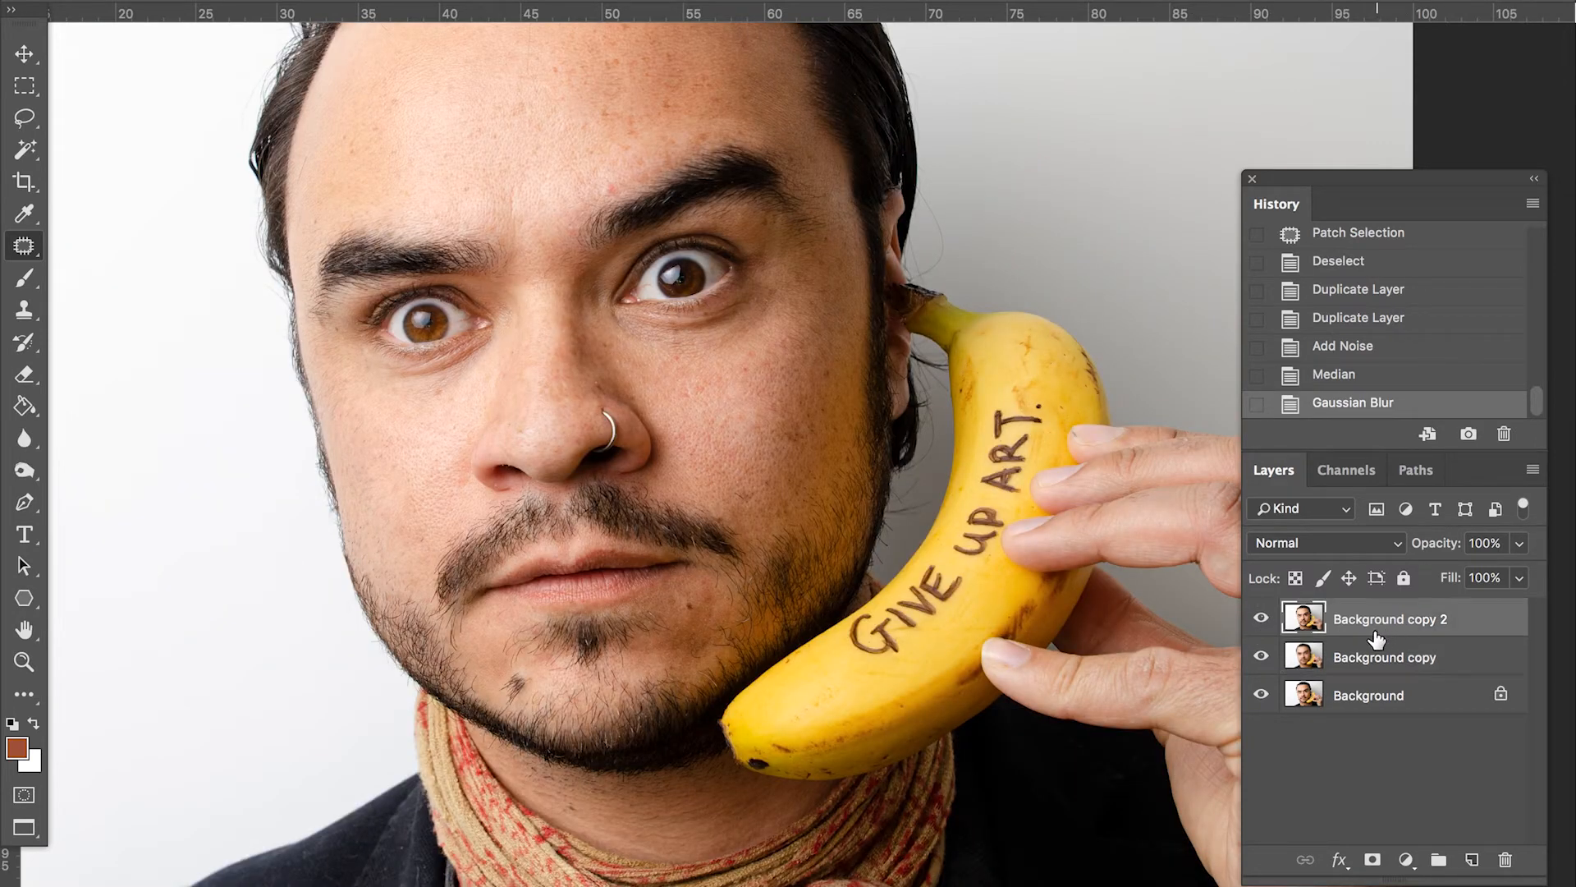
left_click(1372, 859)
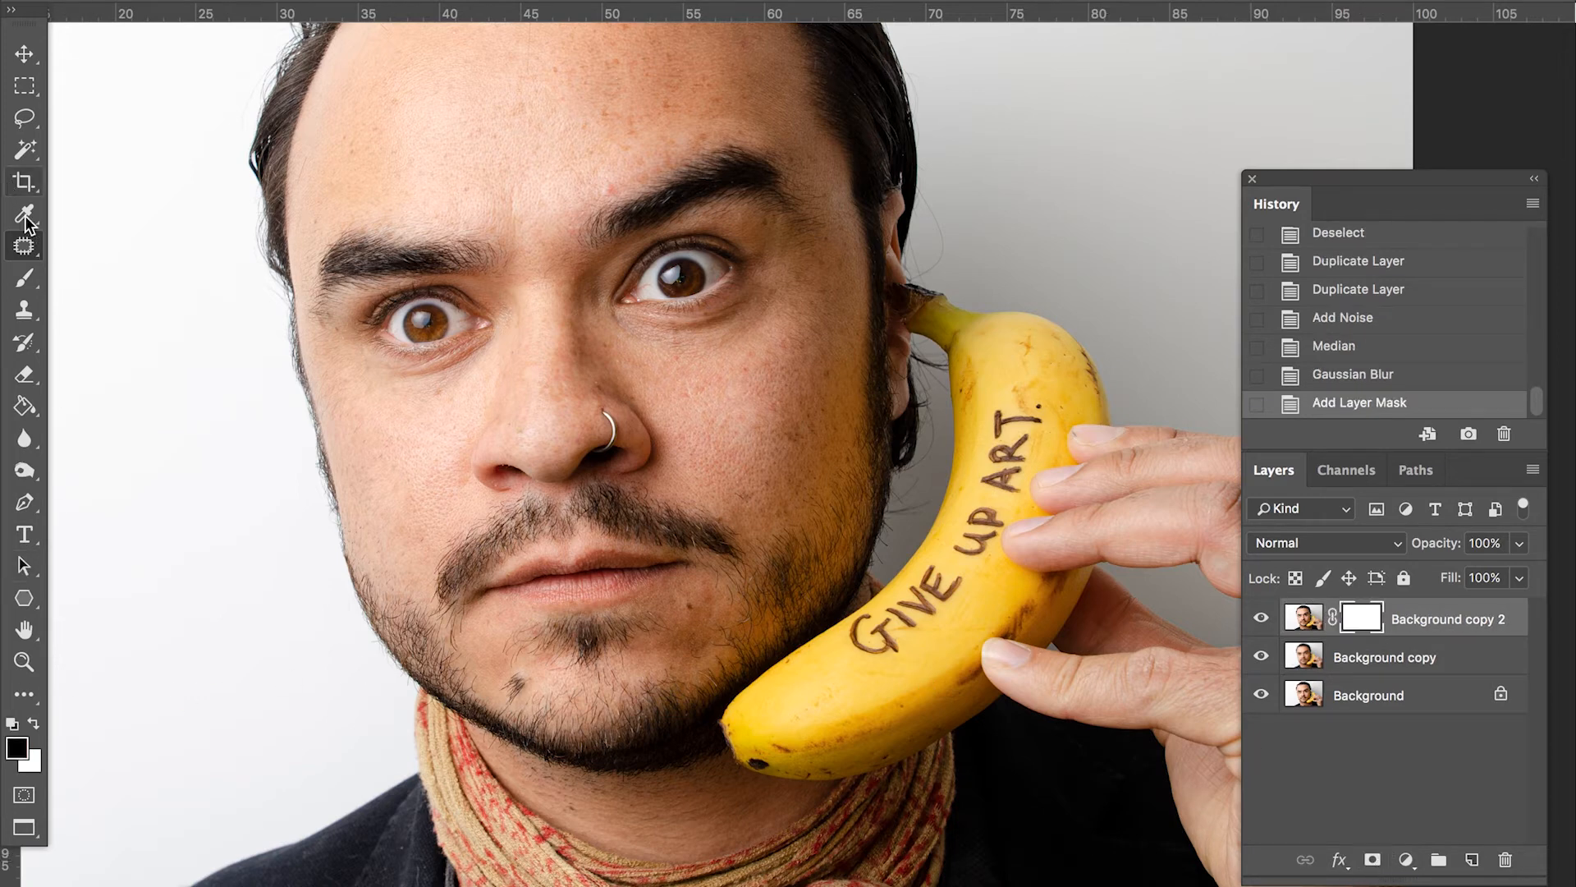
left_click(25, 279)
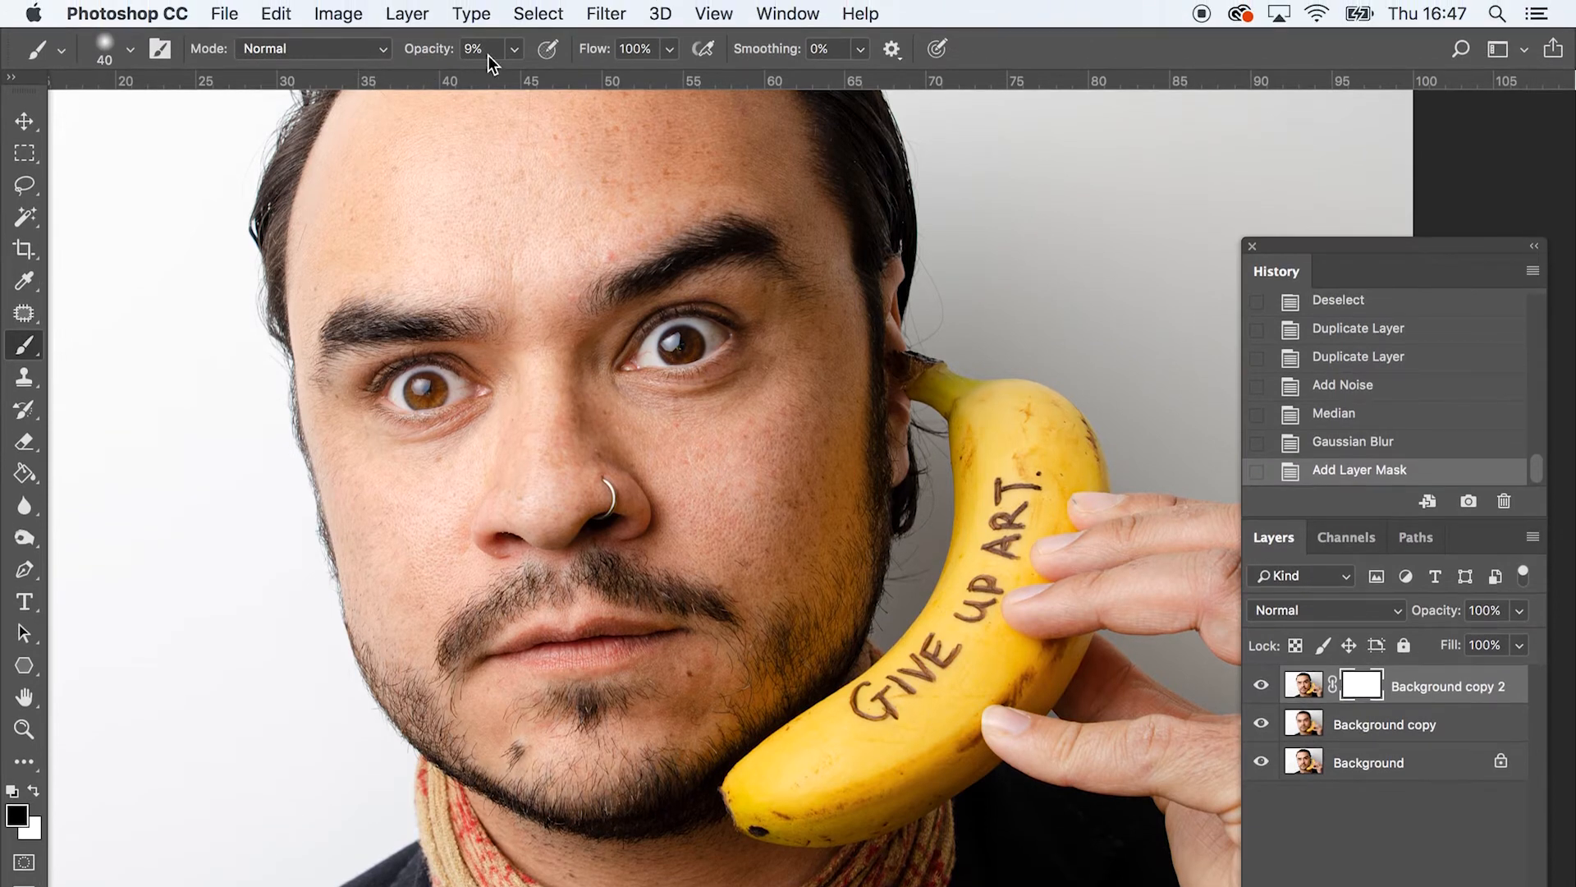
Try painting black on the layer mask over the forehead and cheek with a raised brush opacity, and undo the strokes
left_click_drag(416, 54, 649, 51)
left_click_drag(624, 285, 617, 382)
key("super+minus")
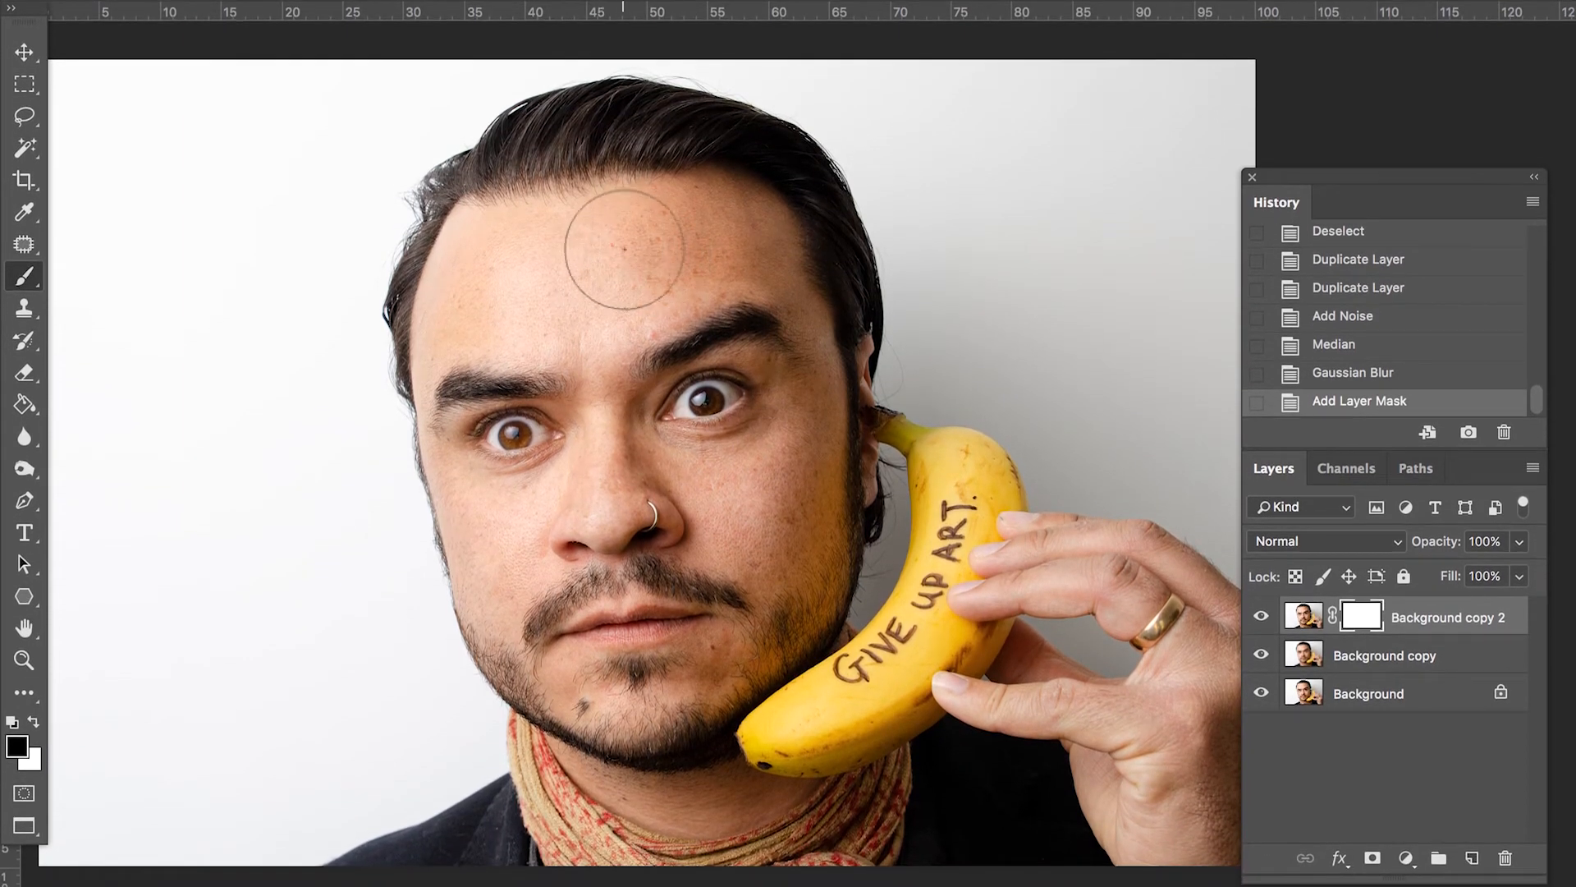
key("bracketright")
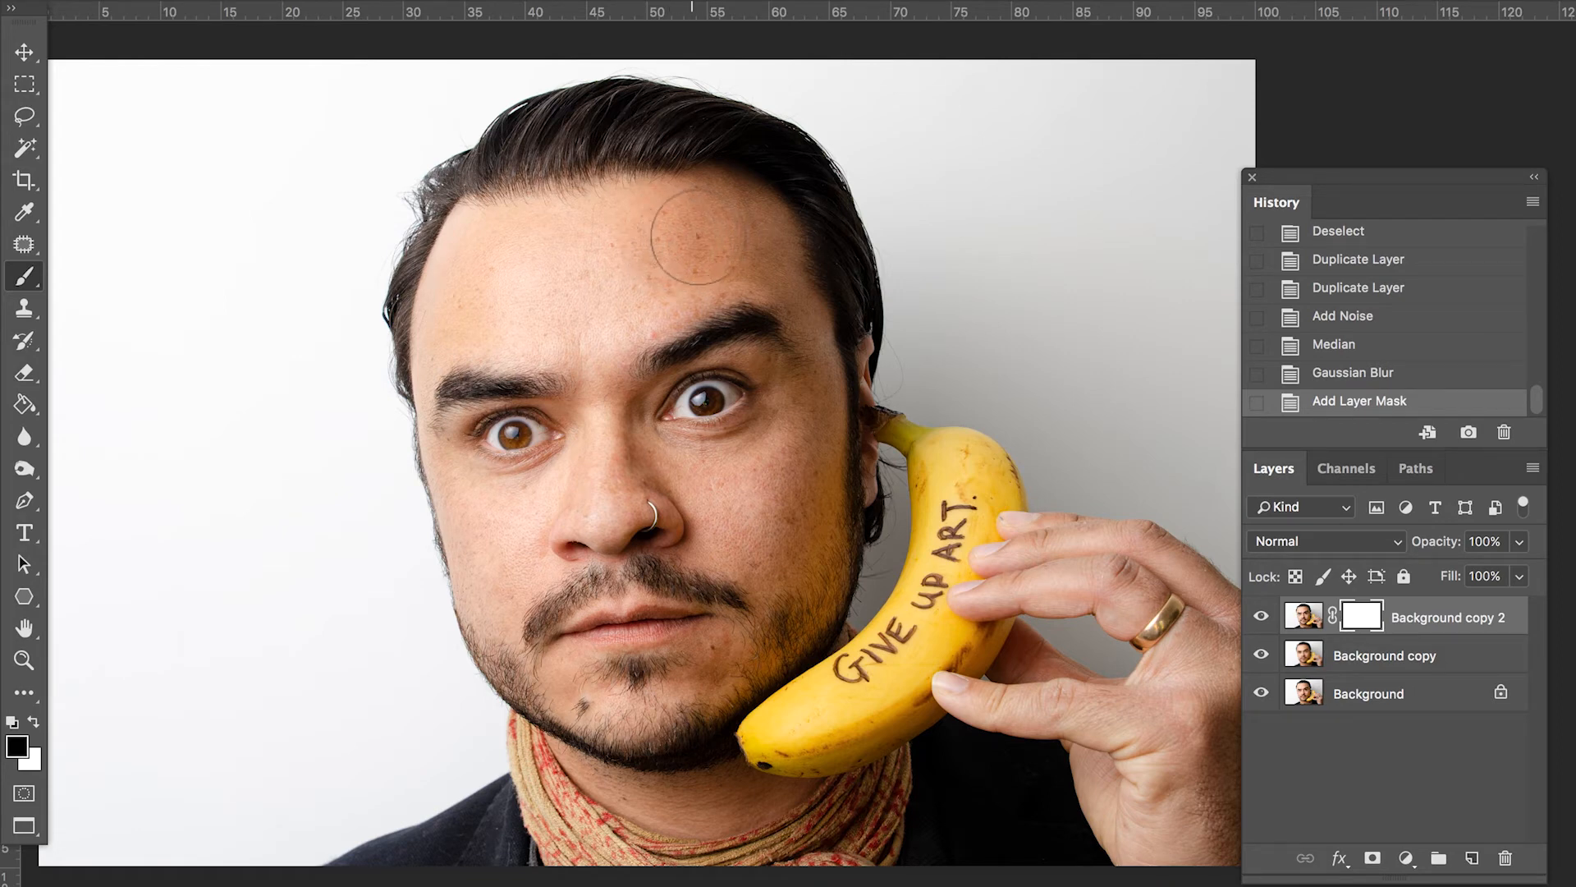
mouse_move(720, 241)
left_mouse_down()
mouse_move(588, 232)
mouse_move(468, 303)
mouse_move(664, 268)
mouse_move(577, 291)
mouse_move(556, 289)
mouse_move(721, 238)
mouse_move(767, 251)
left_mouse_up()
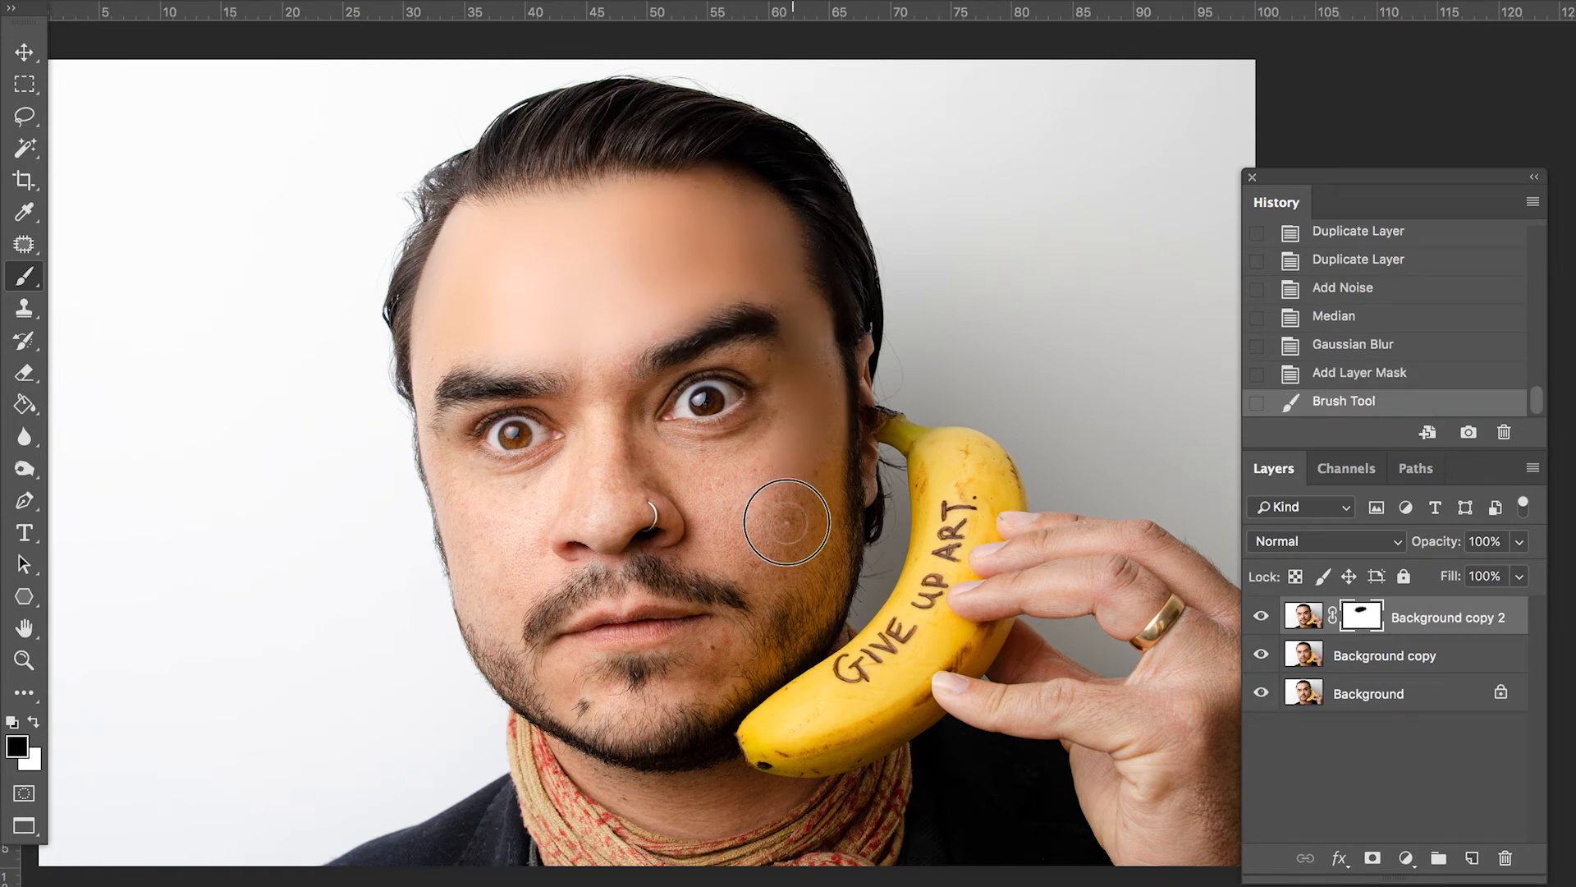
mouse_move(813, 465)
left_mouse_down()
mouse_move(776, 423)
mouse_move(673, 458)
mouse_move(632, 436)
mouse_move(630, 407)
mouse_move(598, 524)
mouse_move(628, 507)
mouse_move(709, 533)
mouse_move(702, 507)
mouse_move(740, 554)
mouse_move(788, 517)
left_mouse_up()
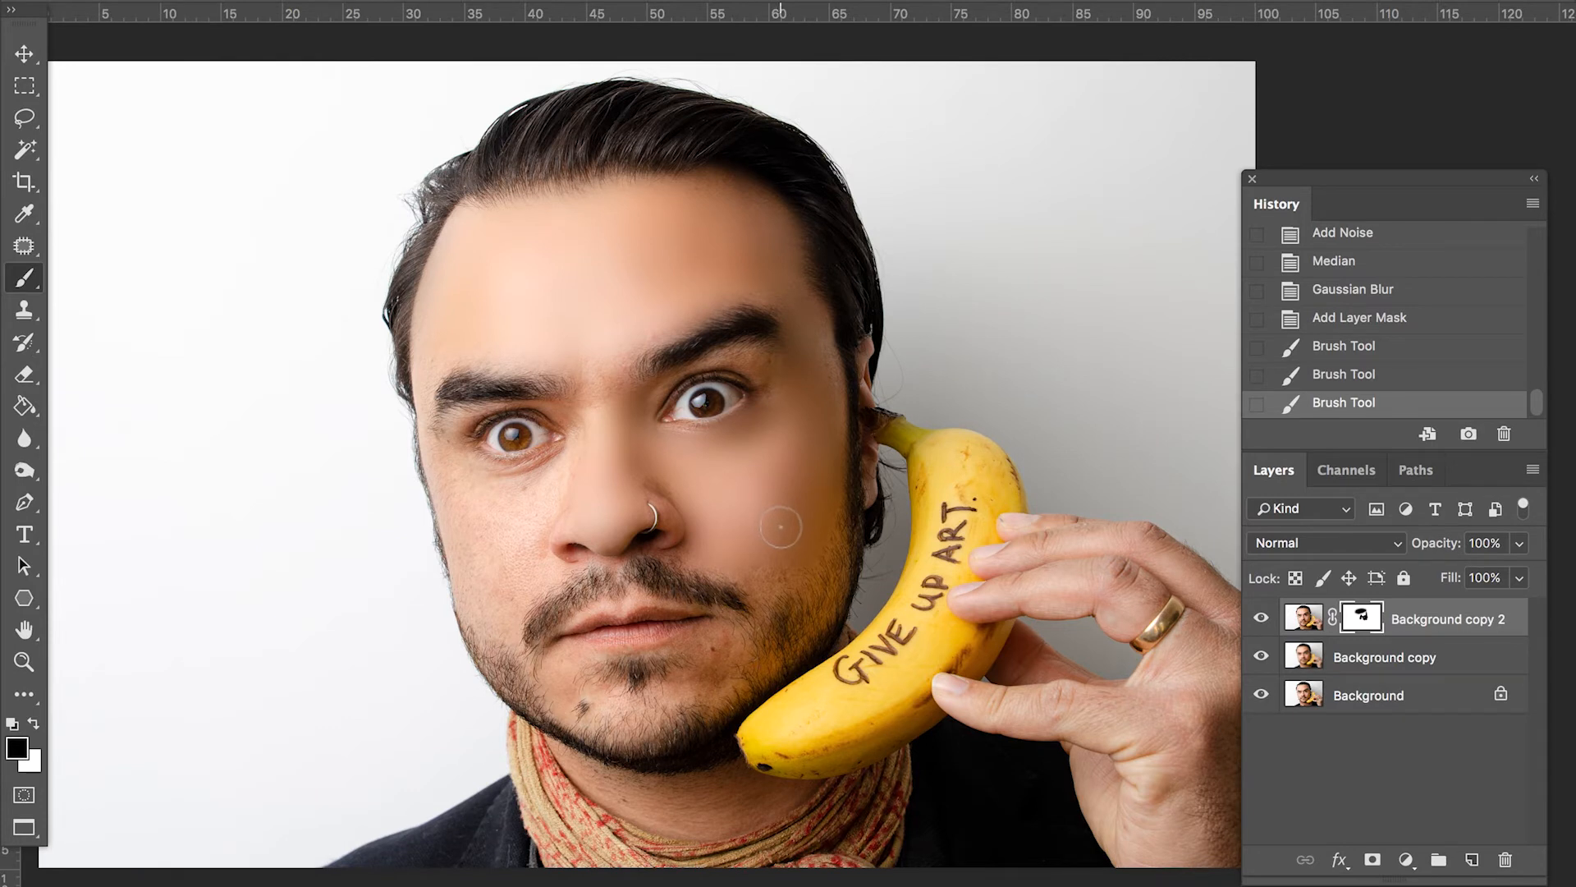
key("ctrl+z")
key("ctrl+z")
key("ctrl+z")
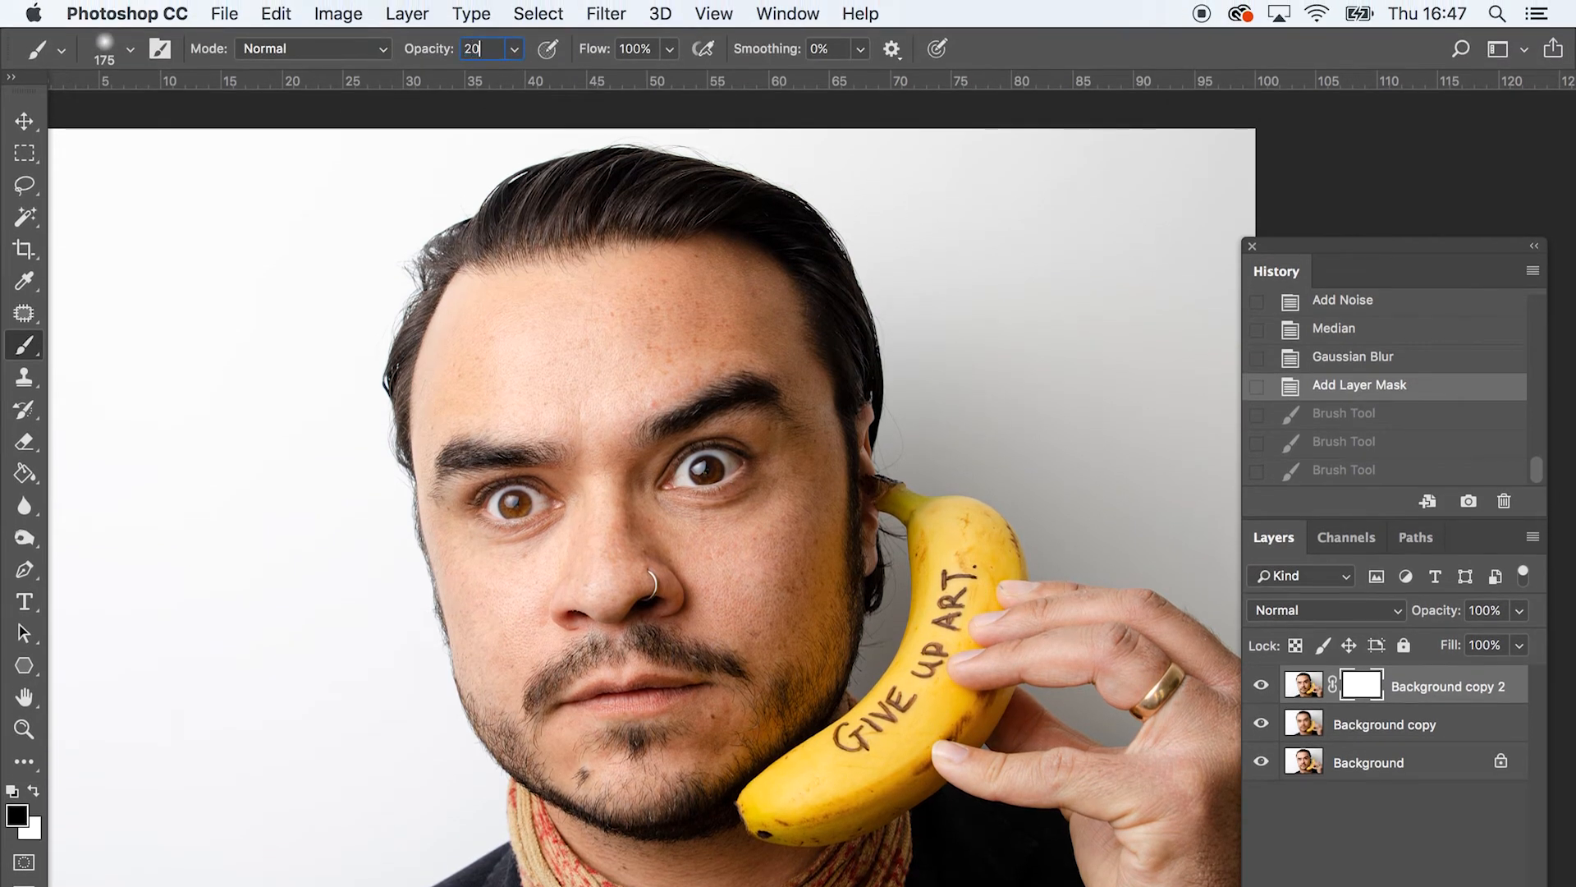
Set the brush opacity to 20% and paint black over the forehead on the mask with a large soft brush
key("Return")
key("bracketright")
key("bracketright")
key("bracketright")
key("bracketright")
key("bracketright")
key("bracketright")
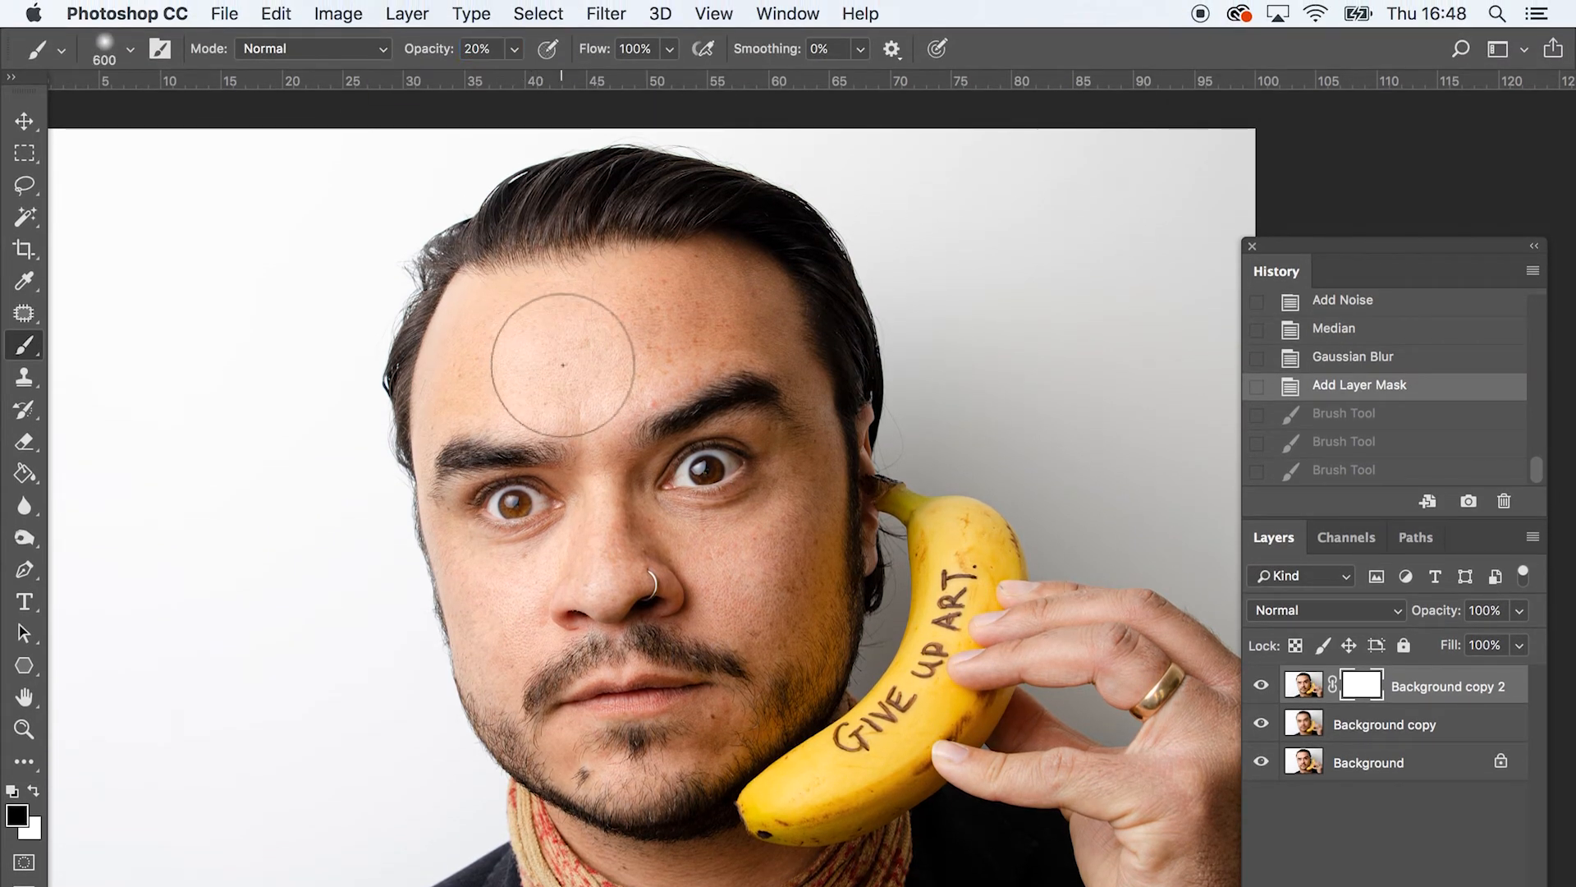
key("bracketleft")
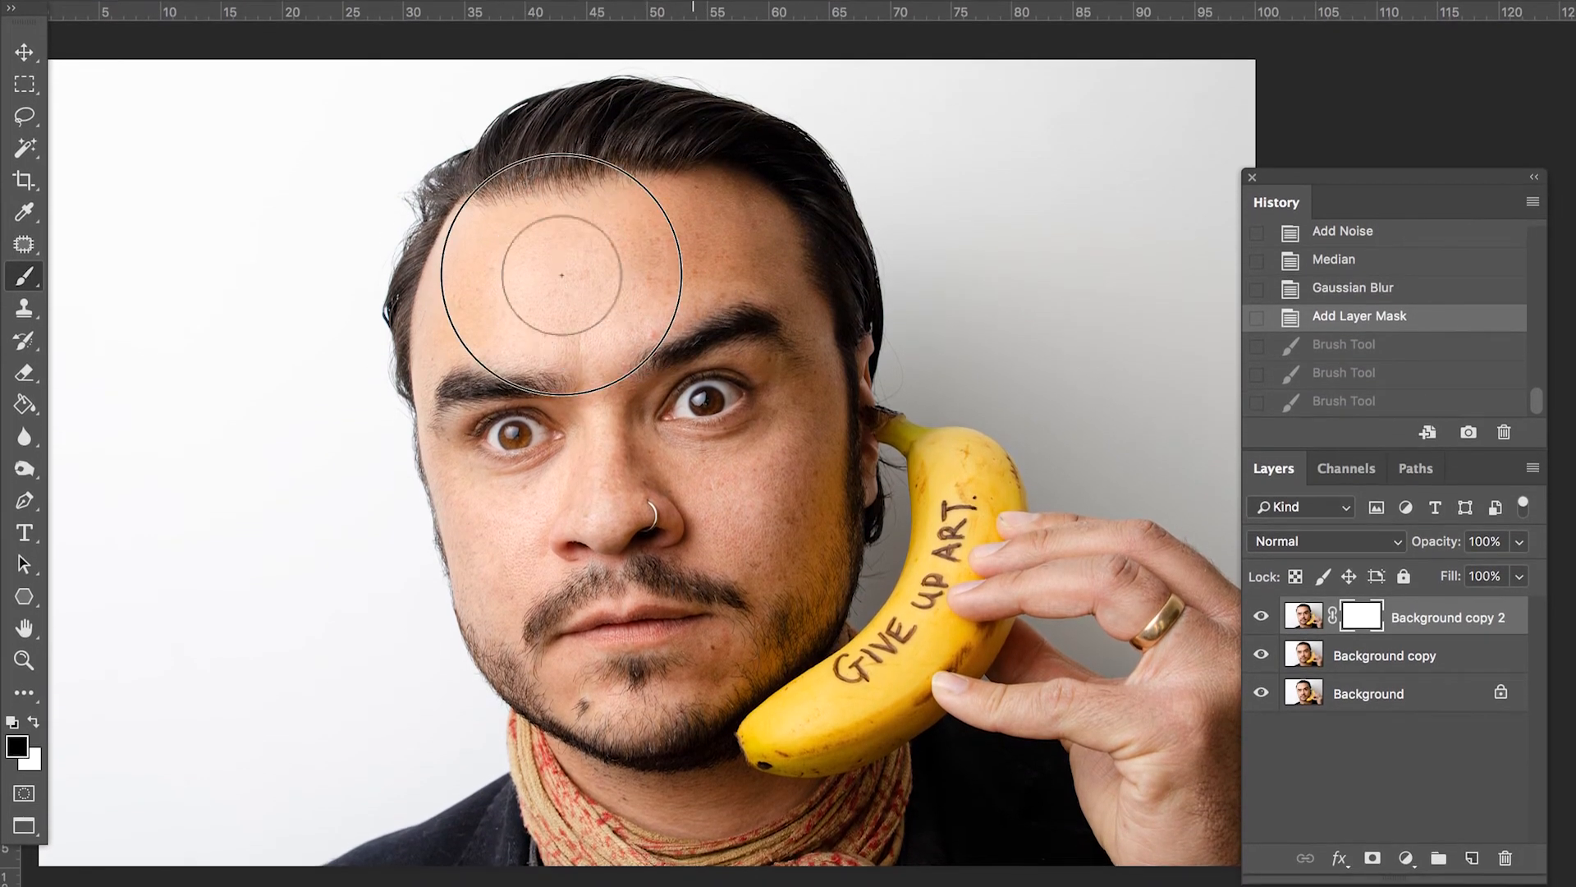
mouse_move(561, 275)
left_mouse_down()
mouse_move(651, 247)
mouse_move(681, 255)
left_mouse_up()
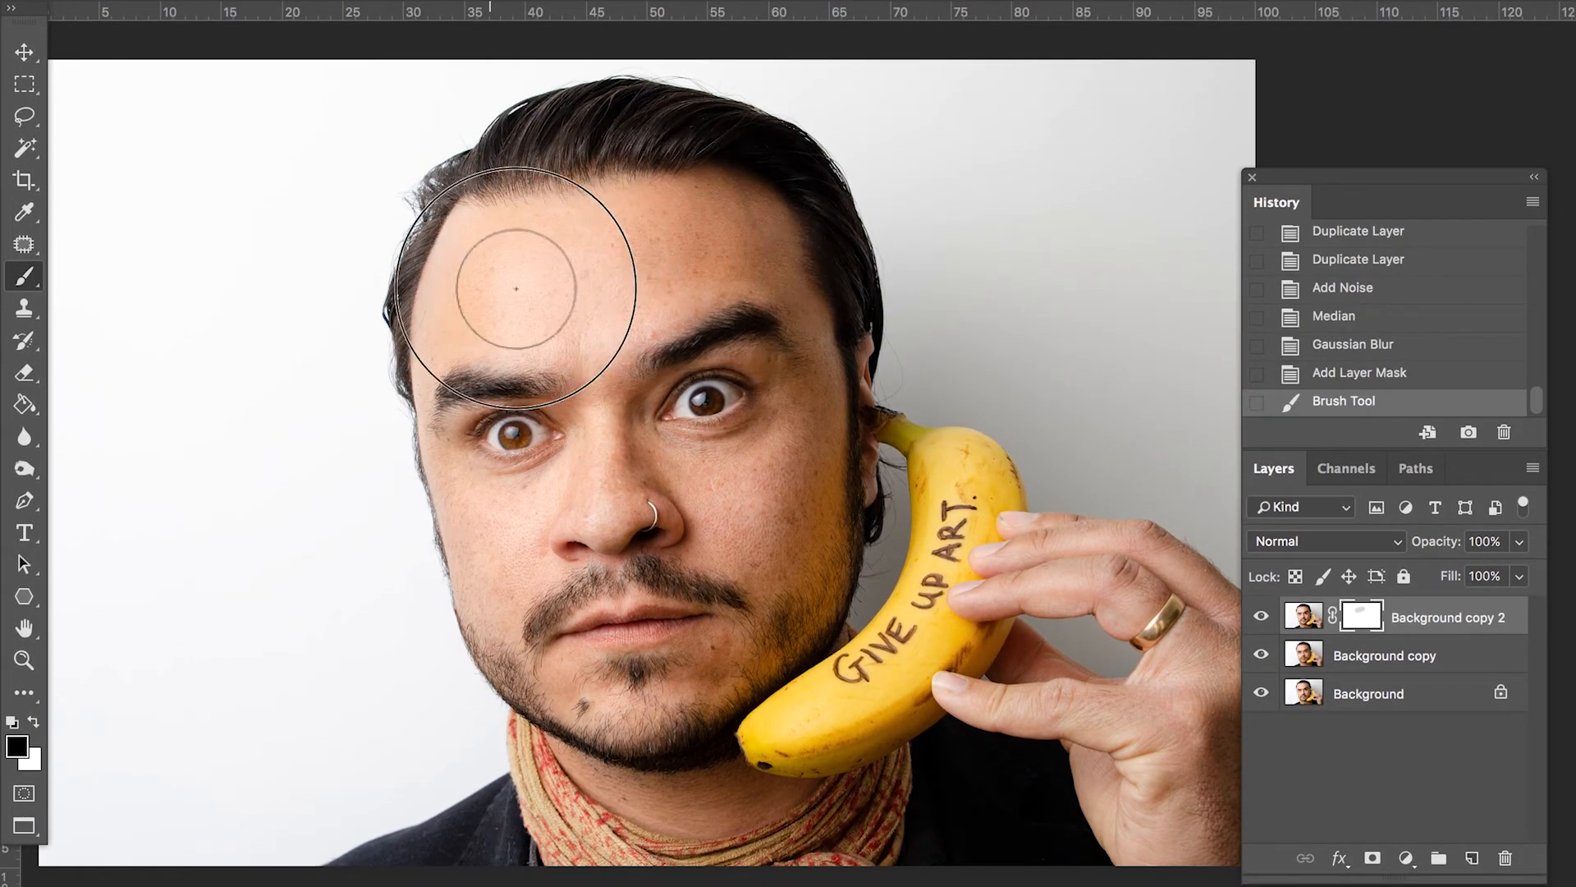
left_click_drag(520, 274, 514, 310)
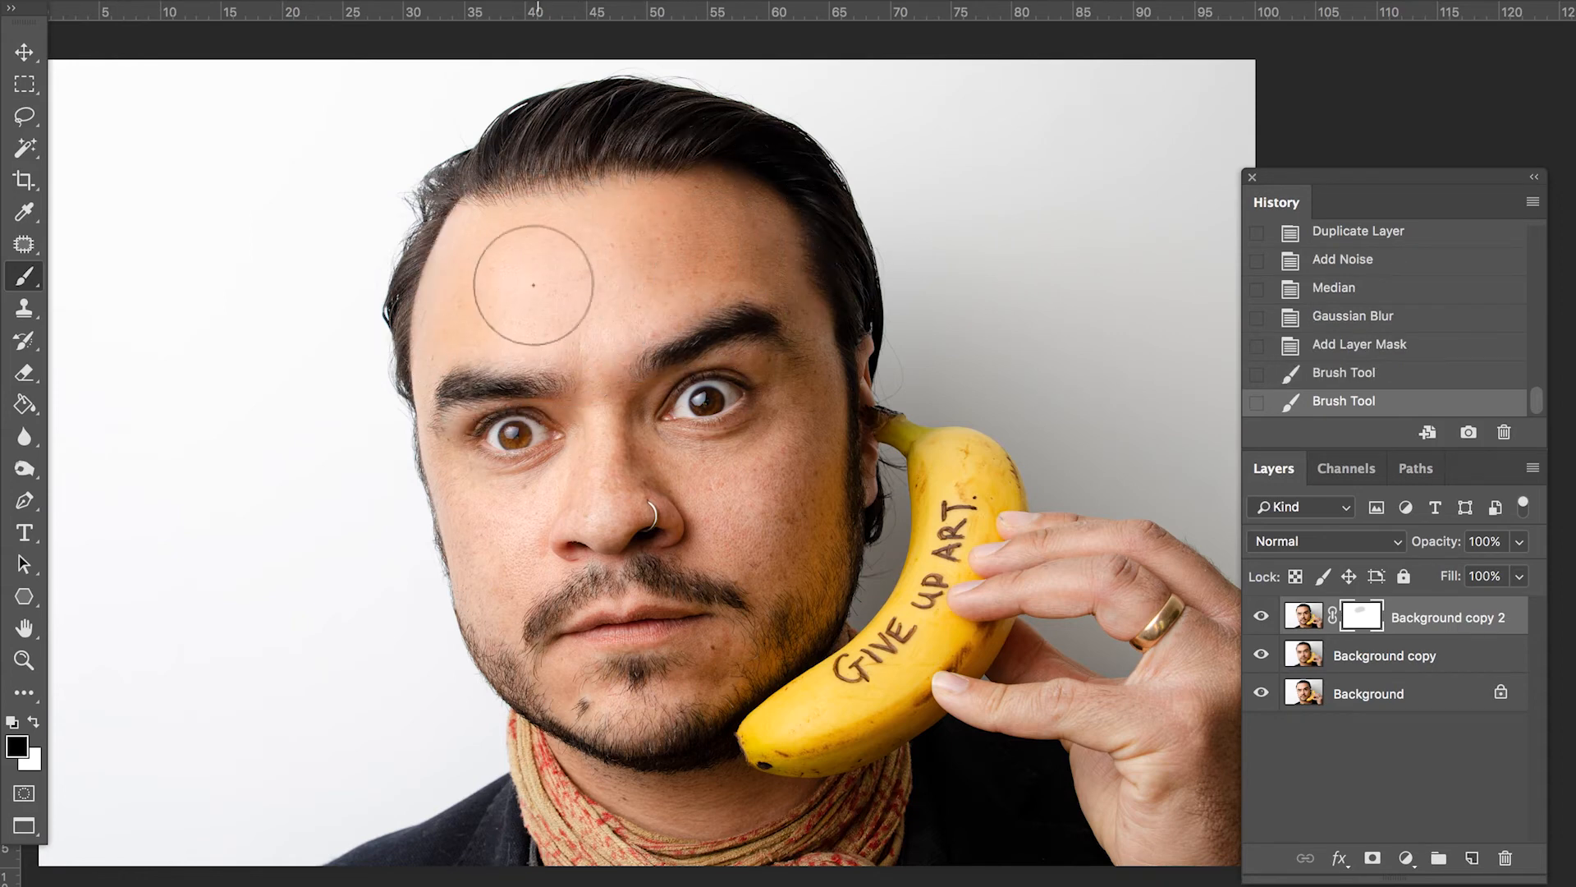
Paint black on the mask over the cheek nearest the banana and over the nose to smooth the skin there
mouse_move(721, 451)
left_mouse_down()
mouse_move(714, 481)
mouse_move(756, 477)
mouse_move(729, 518)
mouse_move(785, 472)
mouse_move(742, 518)
left_mouse_up()
left_click_drag(791, 446, 735, 497)
key("bracketleft")
key("bracketleft")
mouse_move(608, 466)
left_mouse_down()
mouse_move(632, 509)
mouse_move(598, 480)
left_mouse_up()
Smooth the cheek away from the banana on the mask, varying the brush size and finishing at 200 pixels
key("bracketleft")
key("bracketright")
key("bracketright")
key("bracketright")
key("bracketright")
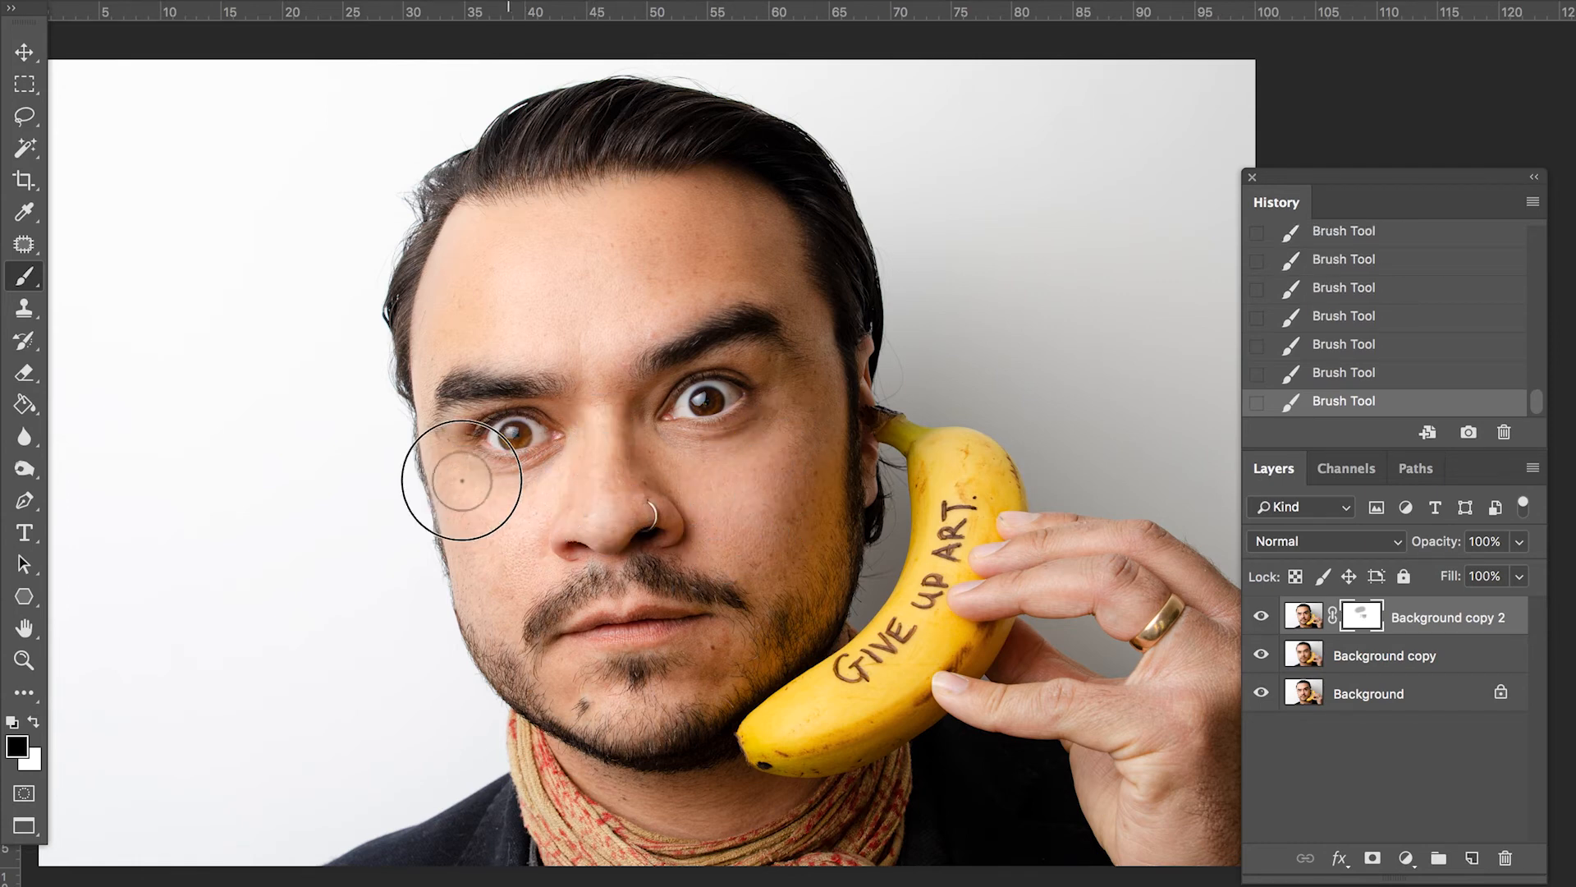
key("bracketleft")
key("bracketleft")
key("bracketleft")
key("bracketleft")
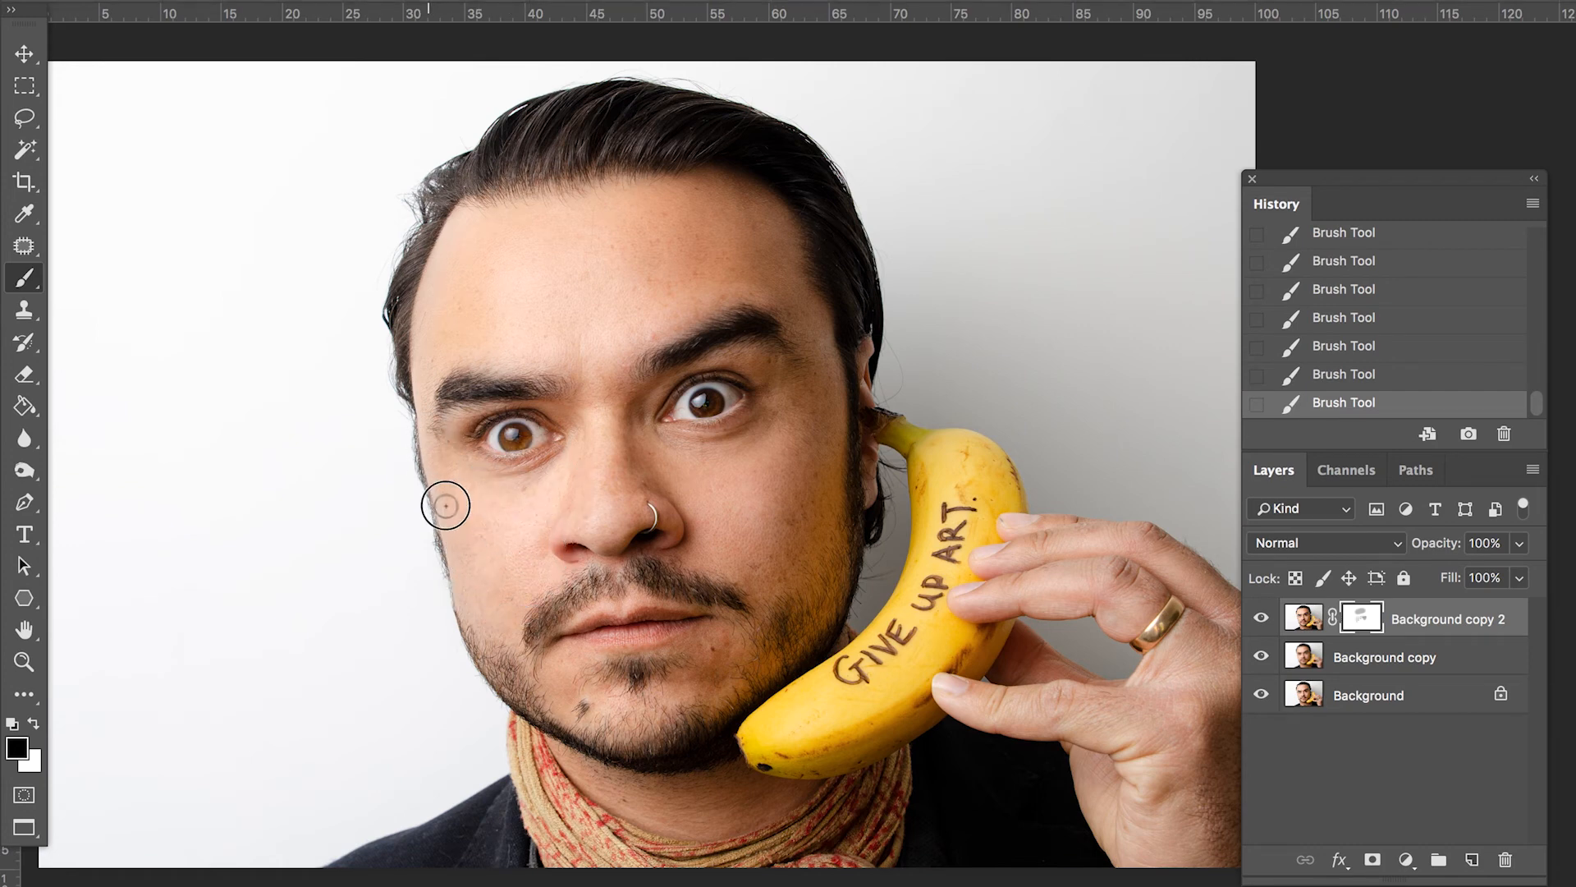
key("bracketleft")
key("bracketleft")
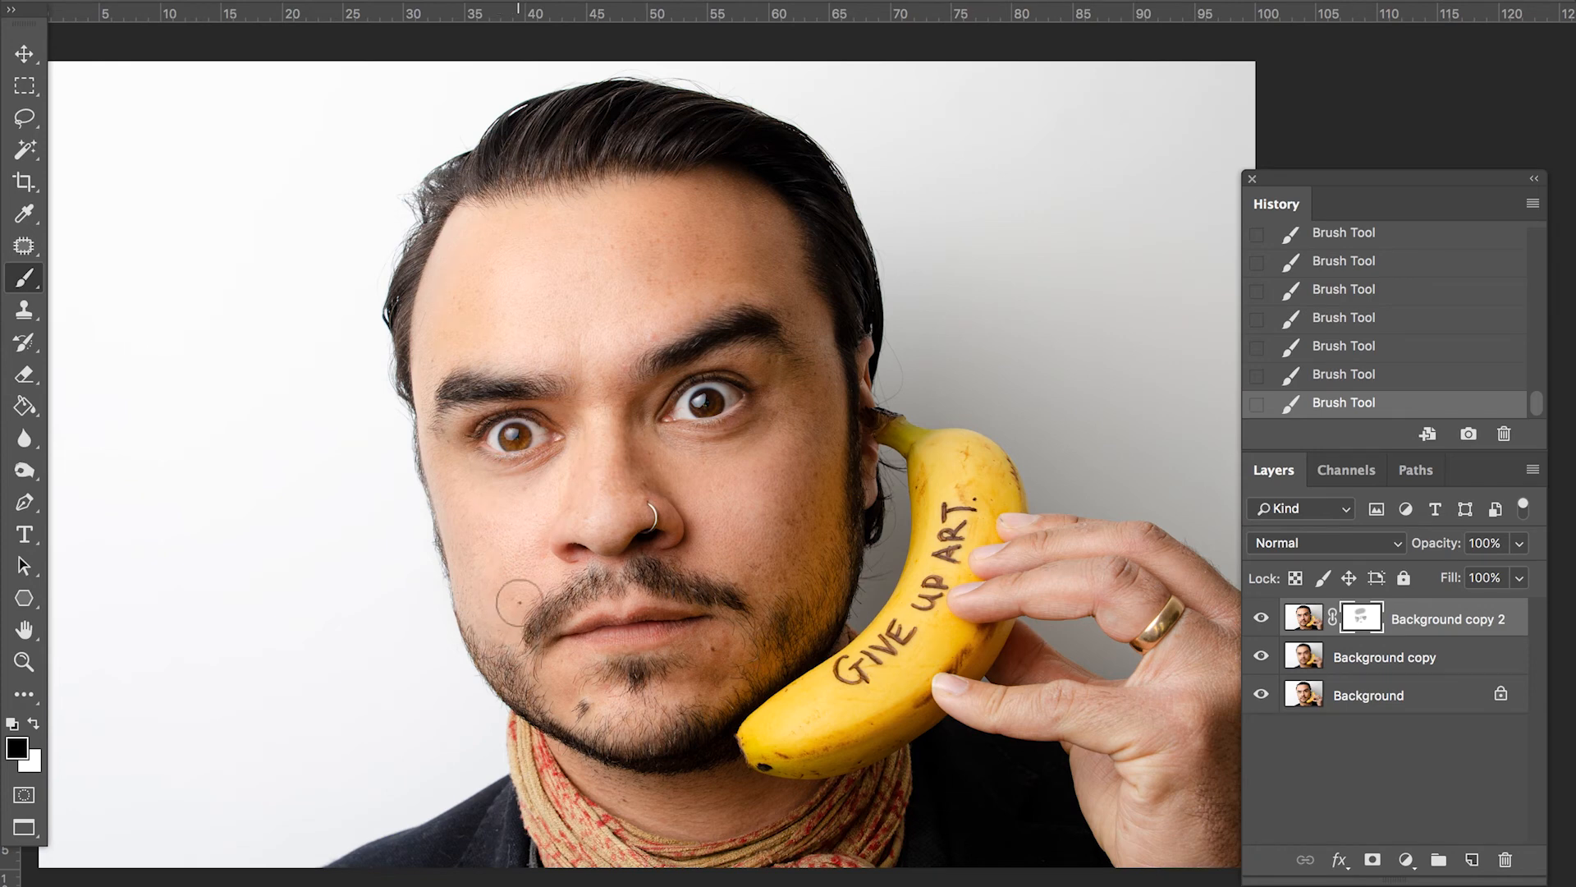
Merge all visible layers into the Background layer and duplicate the merged layer
left_click(1412, 622)
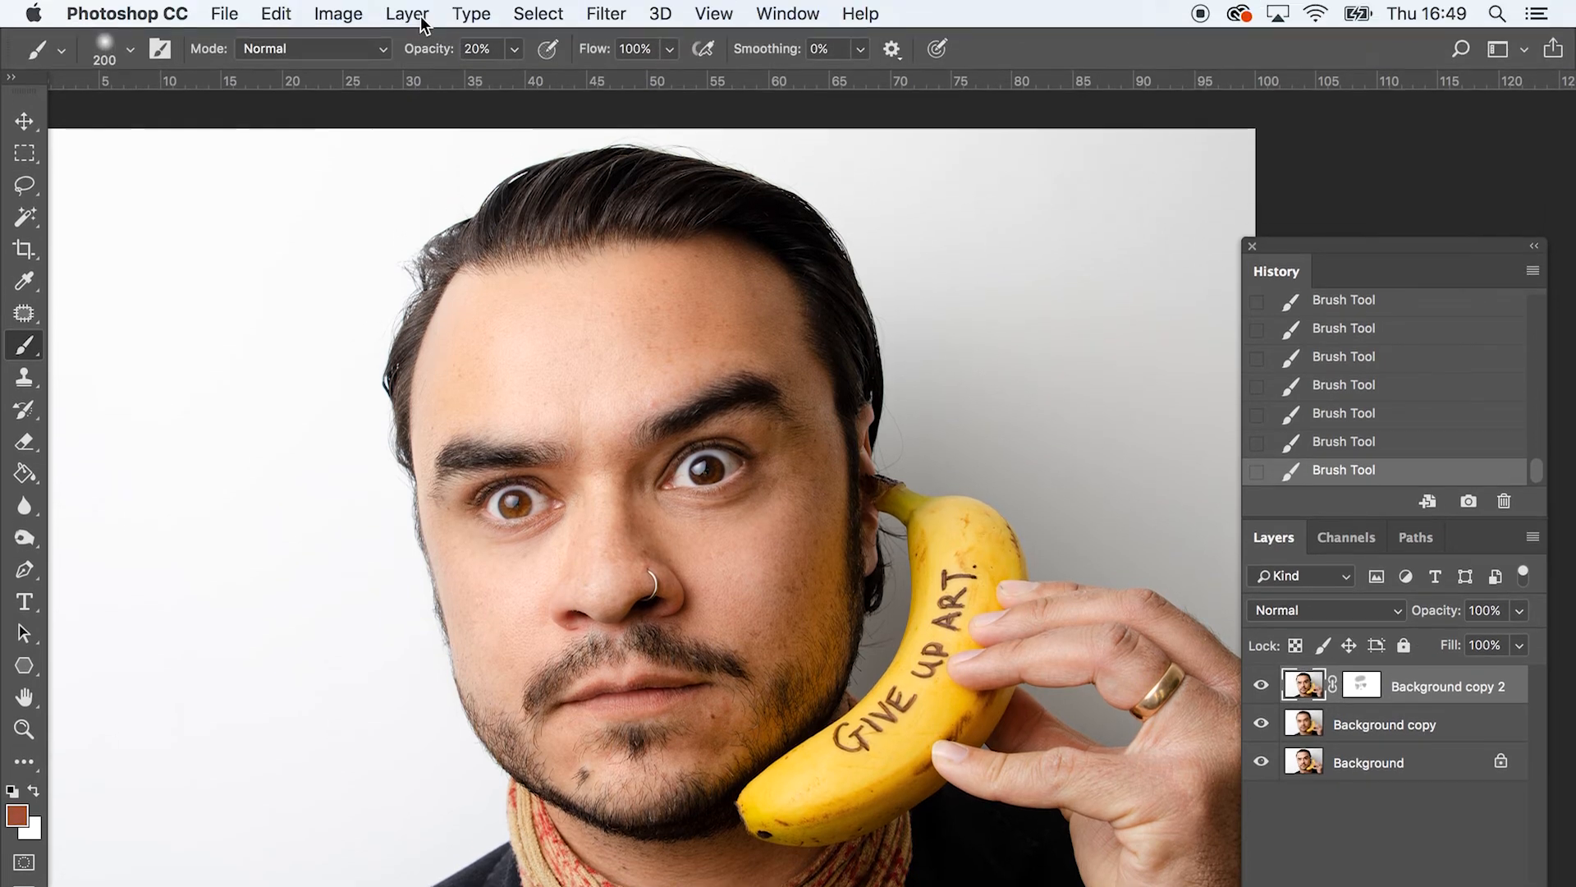
left_click(407, 13)
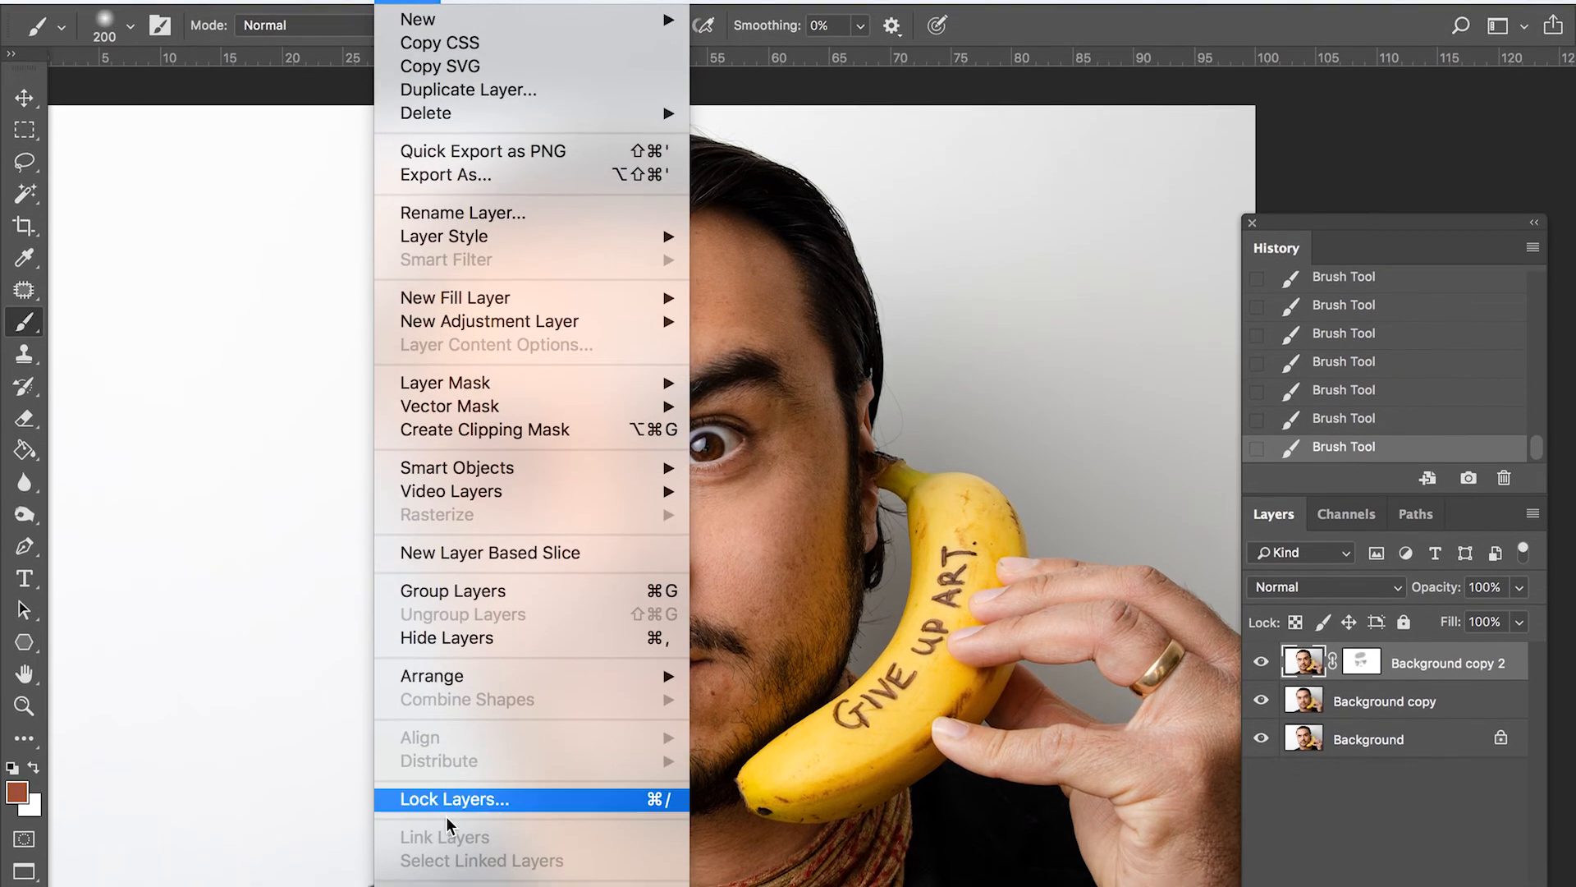
left_click(474, 875)
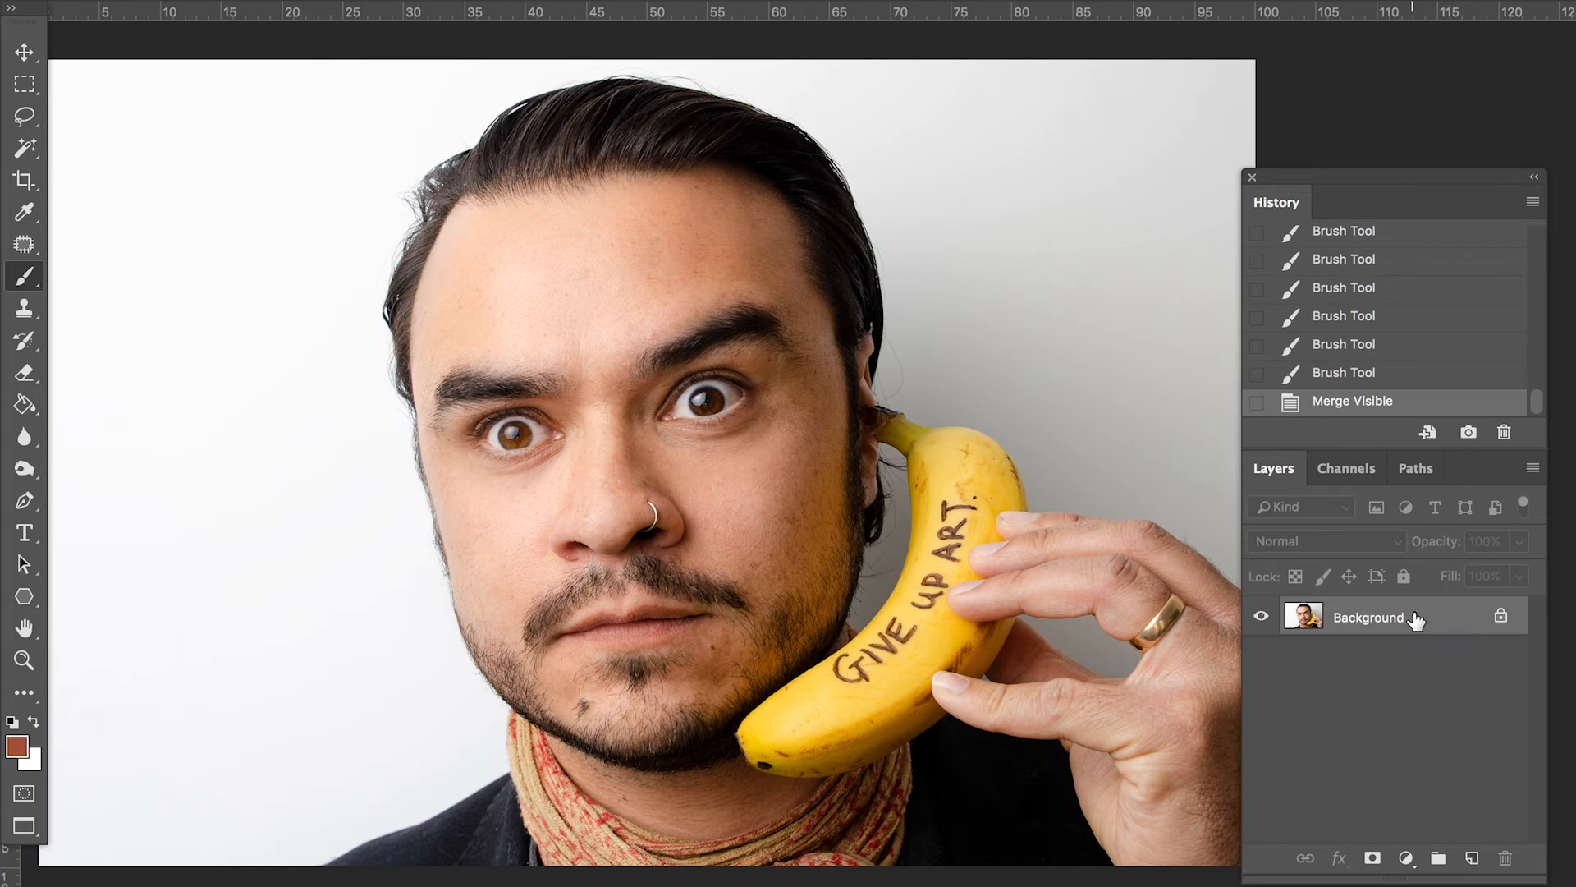
left_click_drag(1425, 623, 1472, 859)
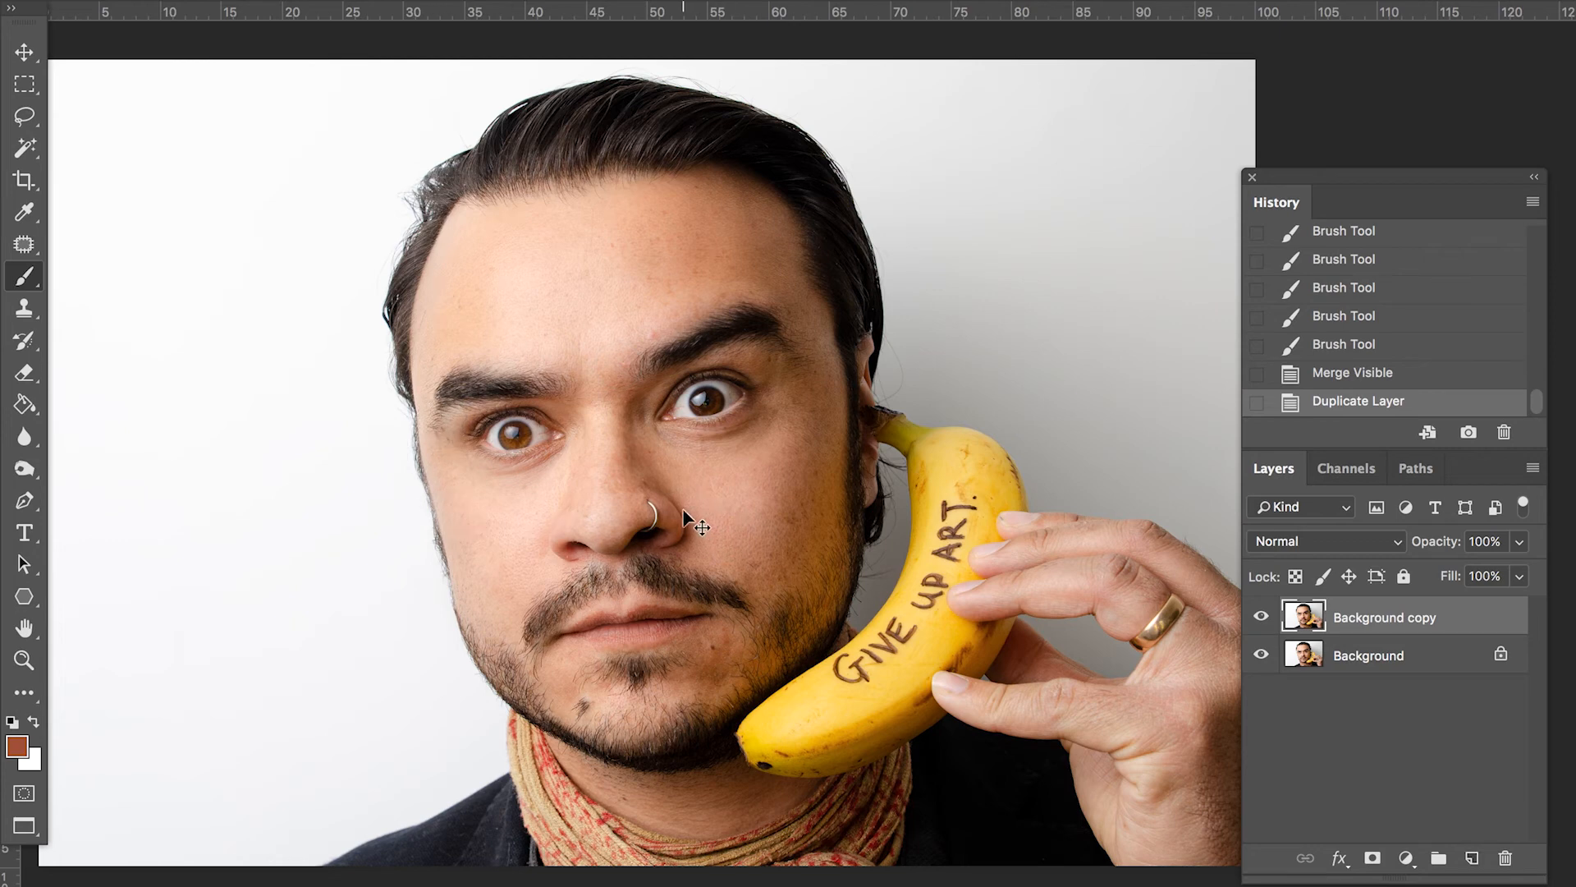
Sample the light skin tone beside the nose as the Brush tool's painting colour and reduce the brush size
key("ctrl+plus")
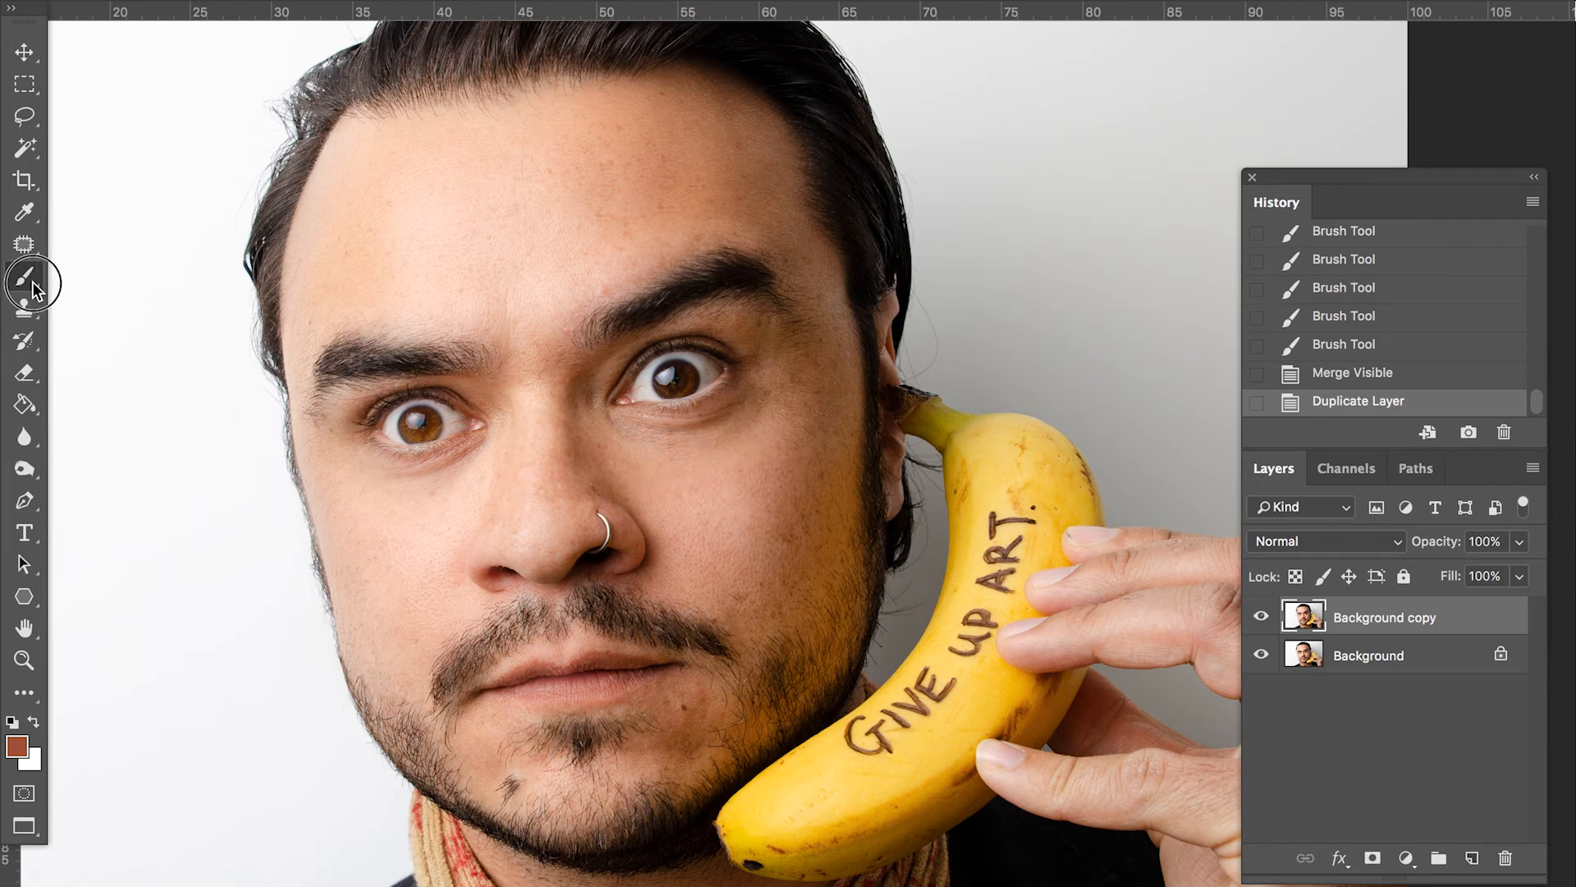
left_click(23, 308)
left_click(637, 459, "alt")
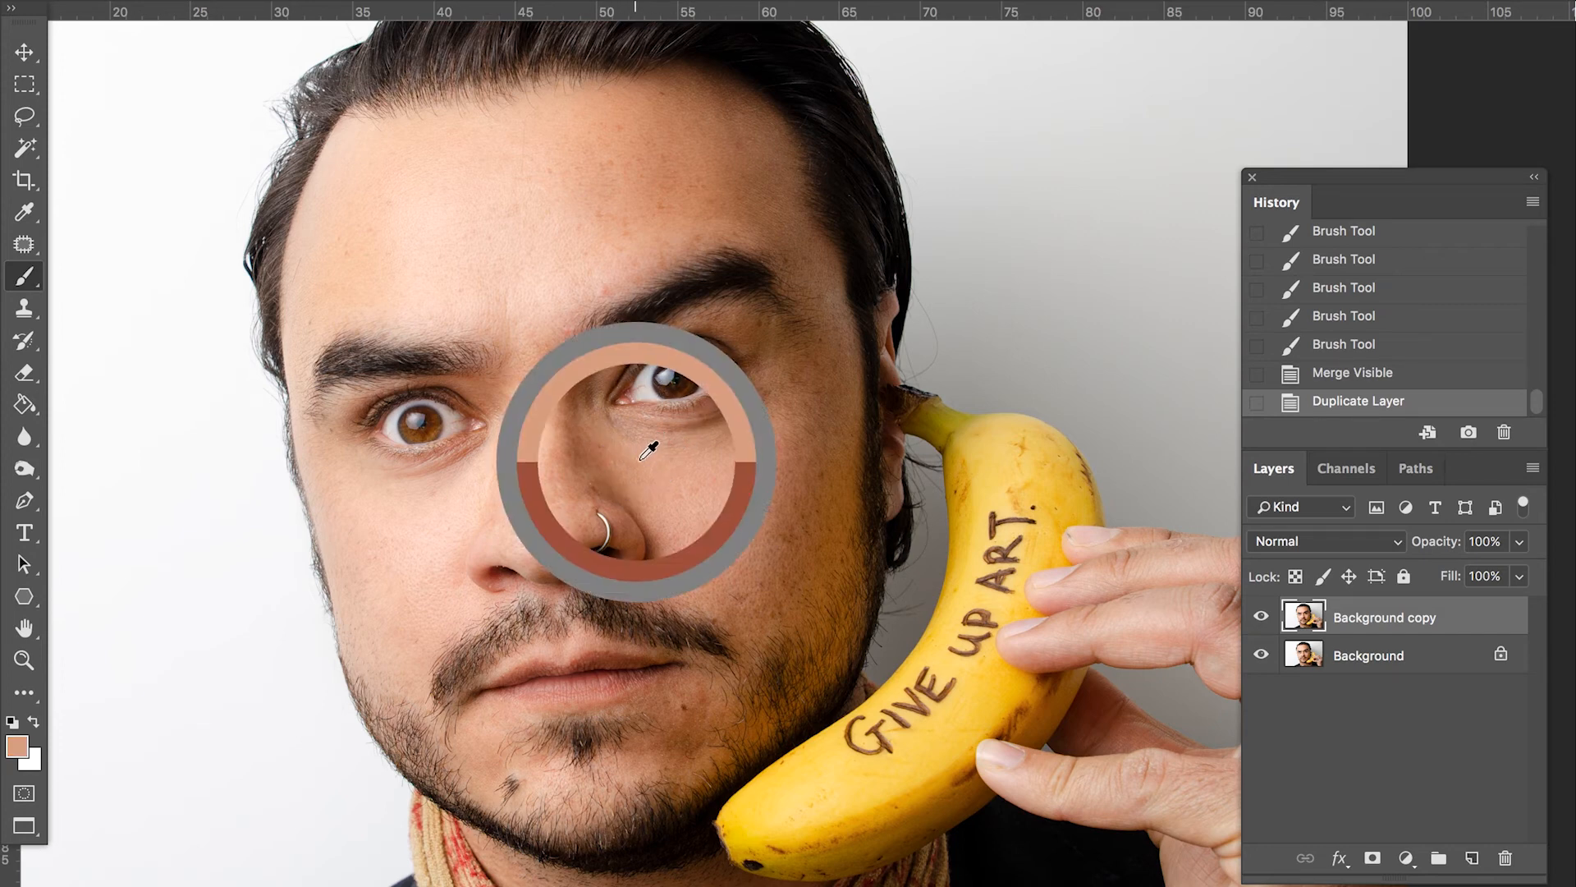
key("bracketleft")
key("bracketleft")
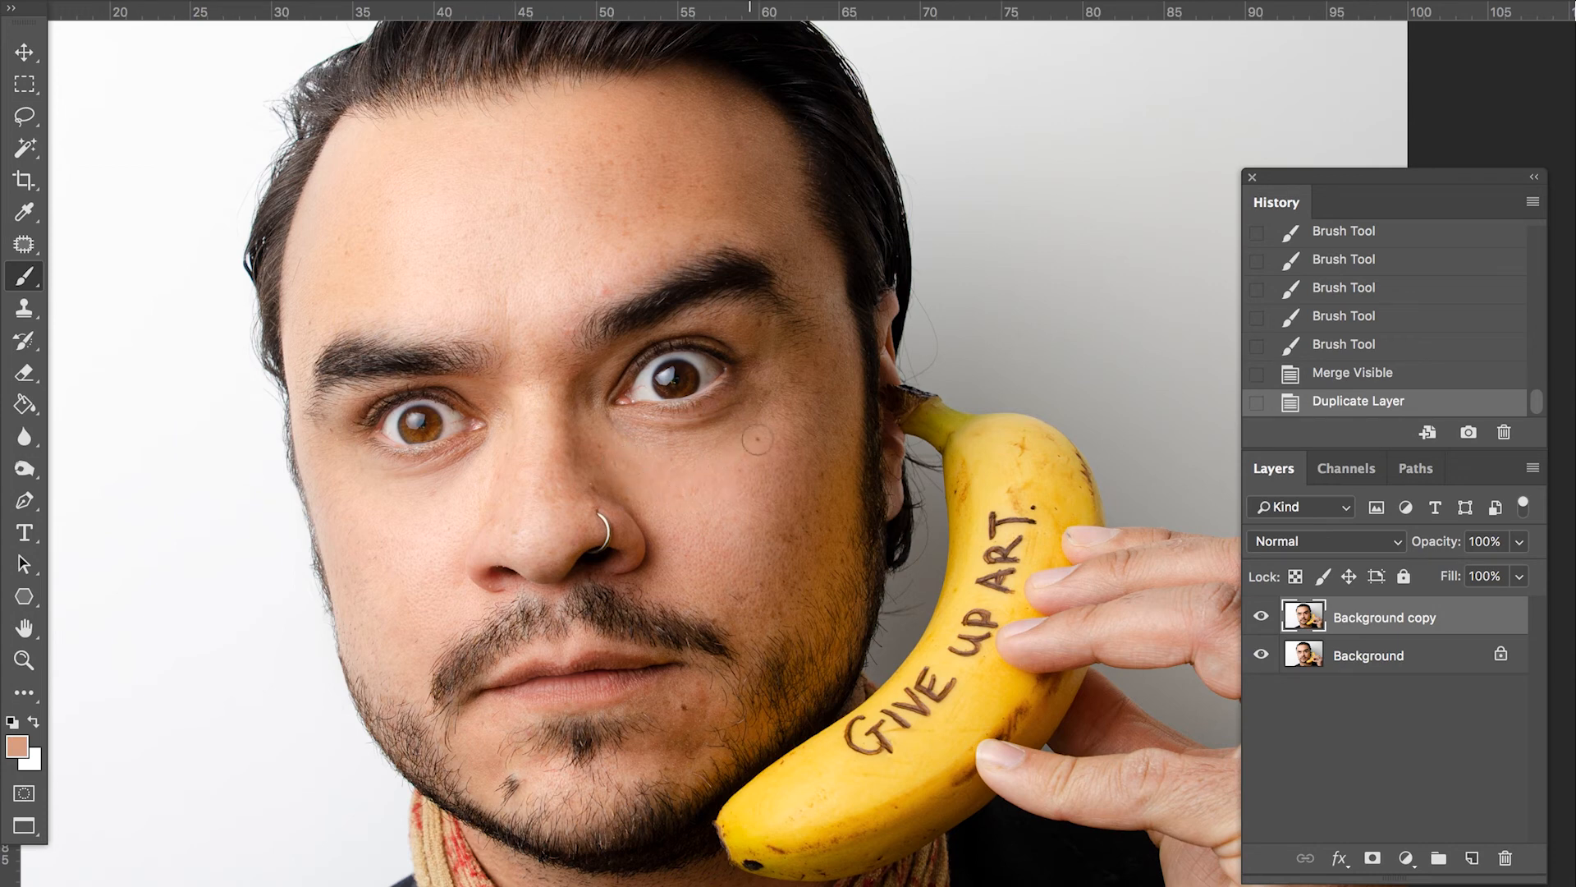
Paint the sampled skin tone under the eye and across the upper cheek nearest the banana, adjusting the brush size
key("bracketright")
key("bracketright")
mouse_move(686, 440)
left_mouse_down()
mouse_move(657, 442)
mouse_move(753, 403)
mouse_move(621, 437)
left_mouse_up()
mouse_move(644, 444)
left_mouse_down()
mouse_move(751, 405)
mouse_move(616, 441)
mouse_move(736, 429)
mouse_move(640, 479)
mouse_move(730, 493)
left_mouse_up()
key("bracketleft")
key("bracketleft")
key("bracketleft")
key("bracketleft")
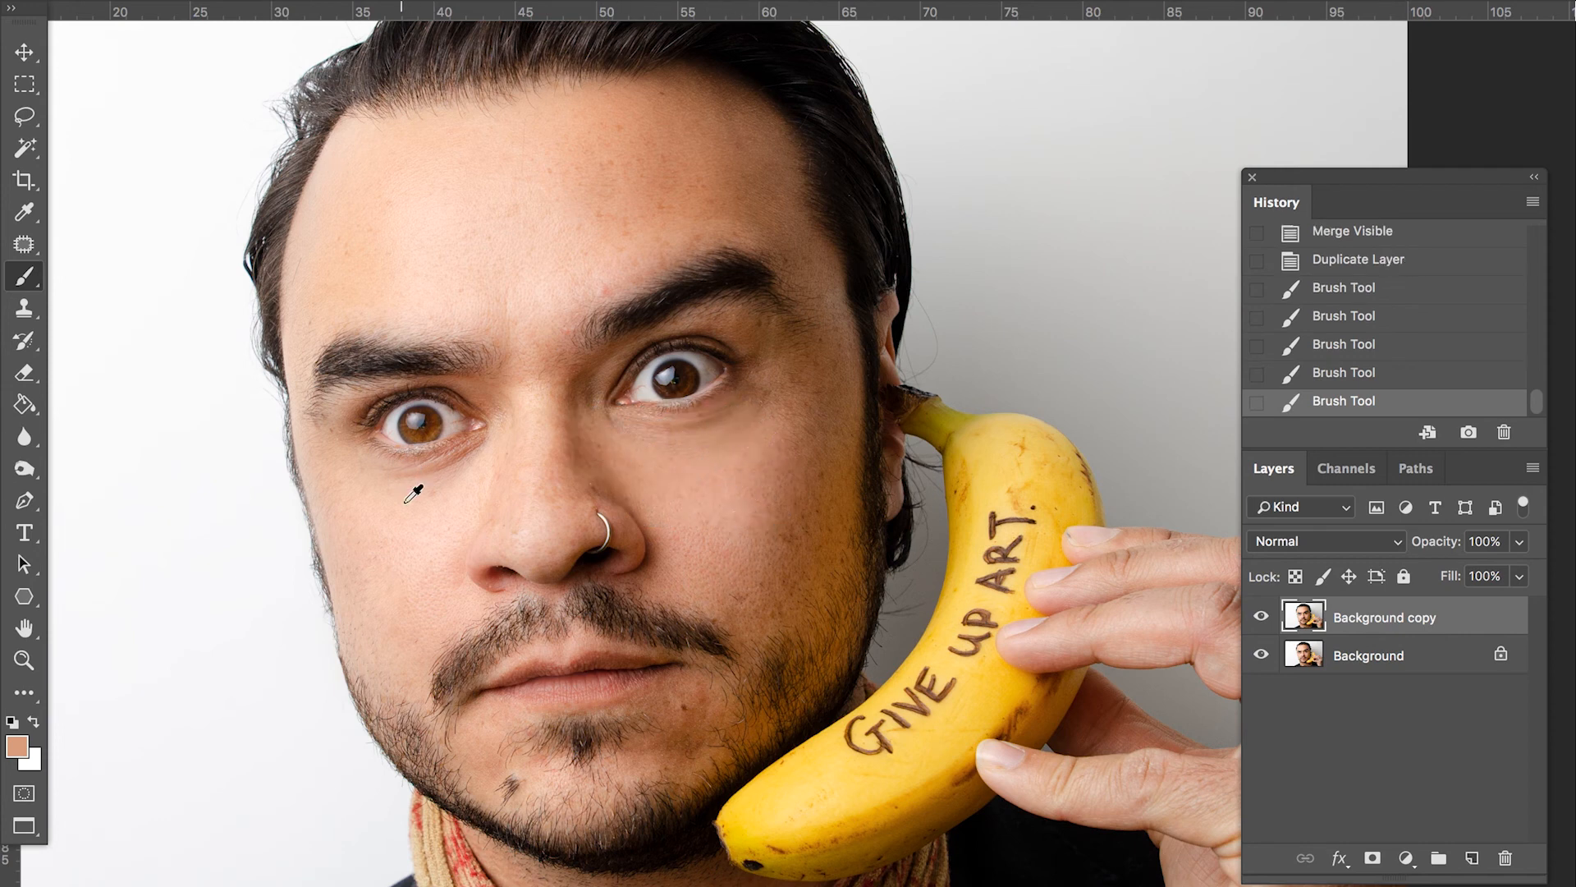
Sample the light skin tone below the eye farthest from the banana and paint it over the under-eye area, adjusting the brush size
left_click(416, 491, "alt")
key("bracketright")
key("bracketright")
key("bracketright")
key("bracketright")
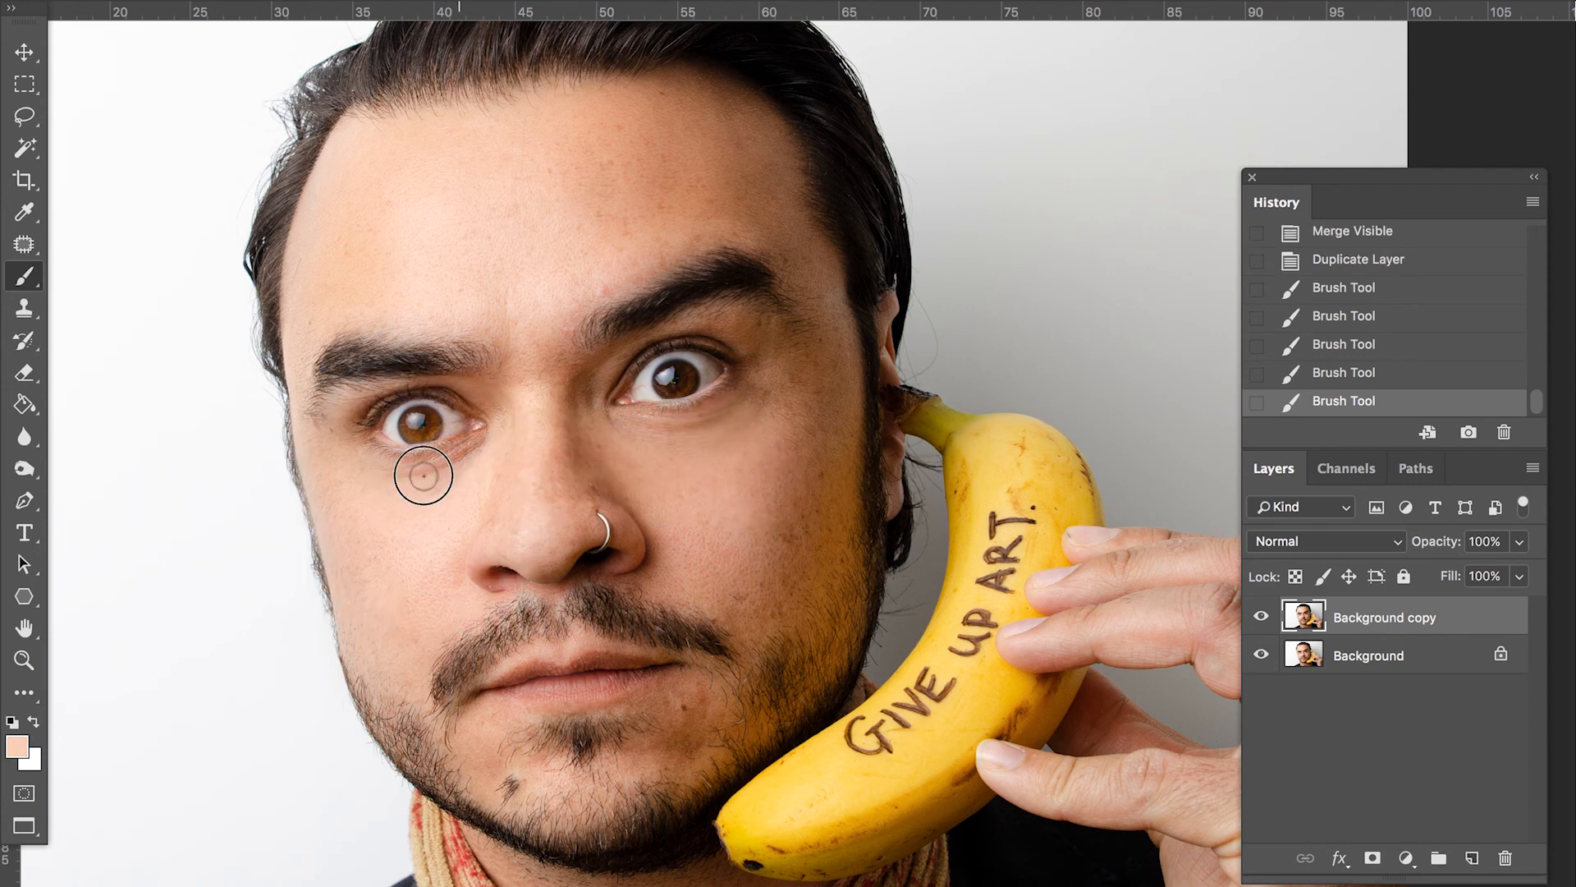
mouse_move(463, 458)
left_mouse_down()
mouse_move(416, 473)
mouse_move(363, 467)
mouse_move(461, 460)
mouse_move(428, 460)
left_mouse_up()
key("bracketleft")
key("bracketleft")
key("bracketleft")
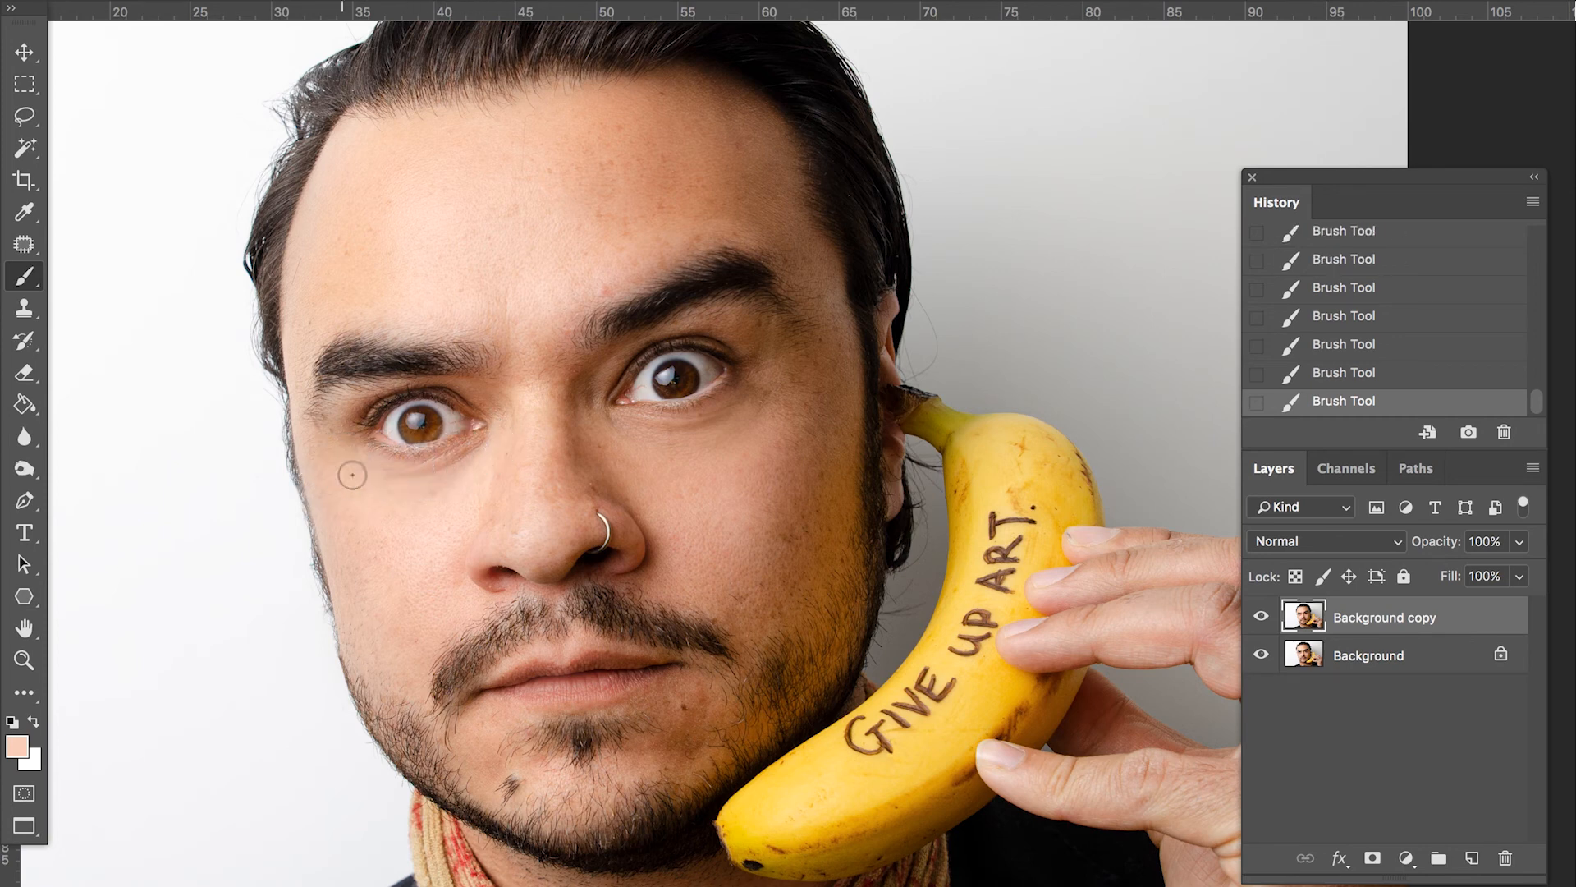
Sample the pink tone of the lower lip as the Brush tool's painting colour
left_click(552, 692, "alt")
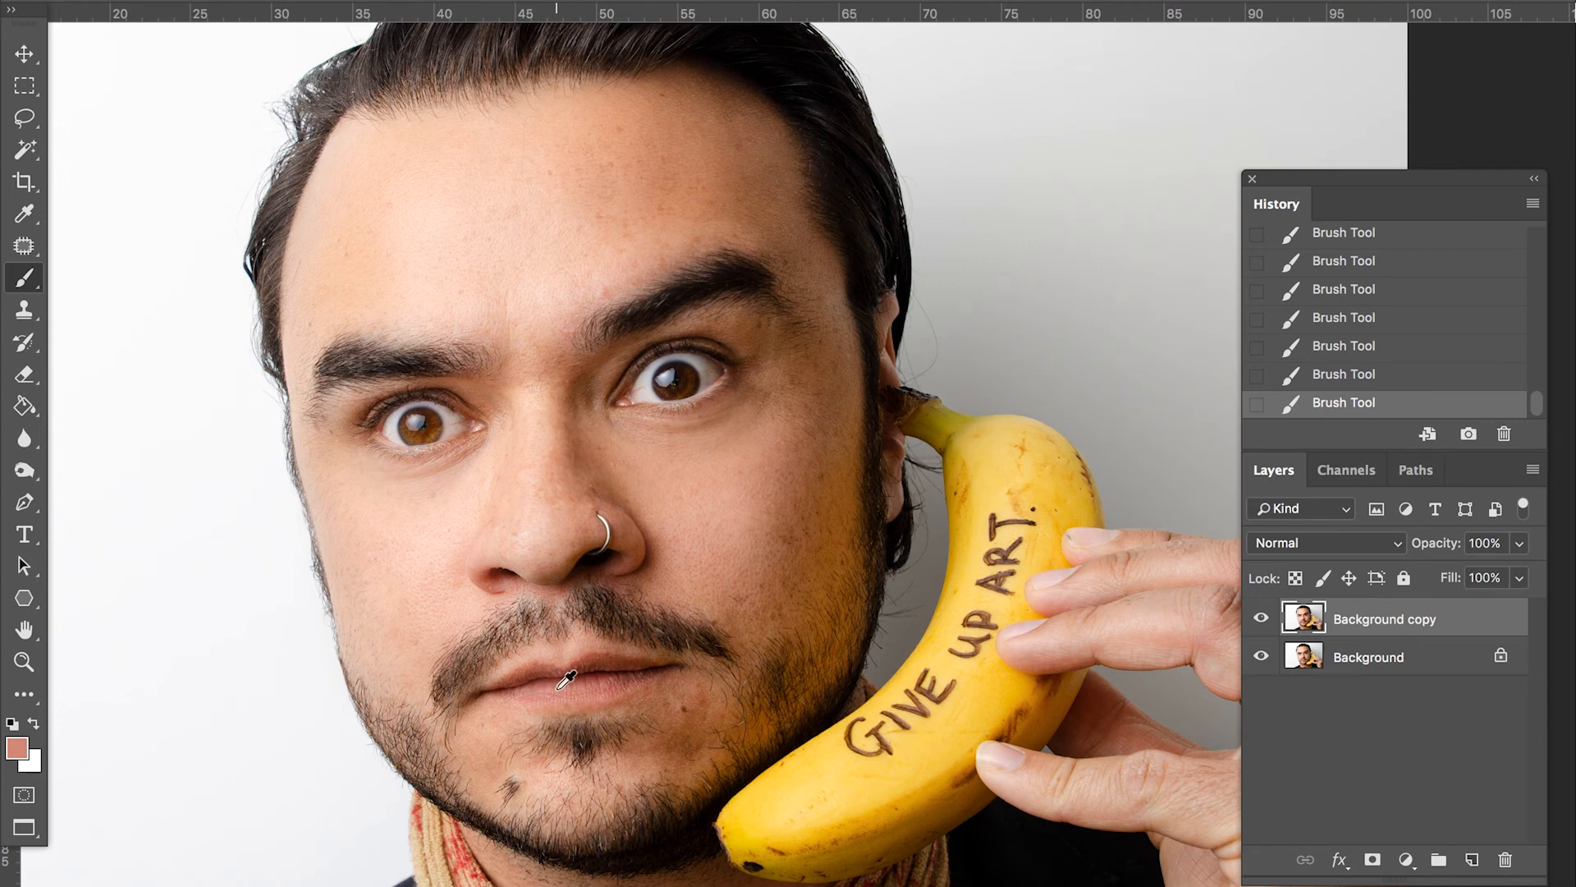
left_click(555, 693, "alt")
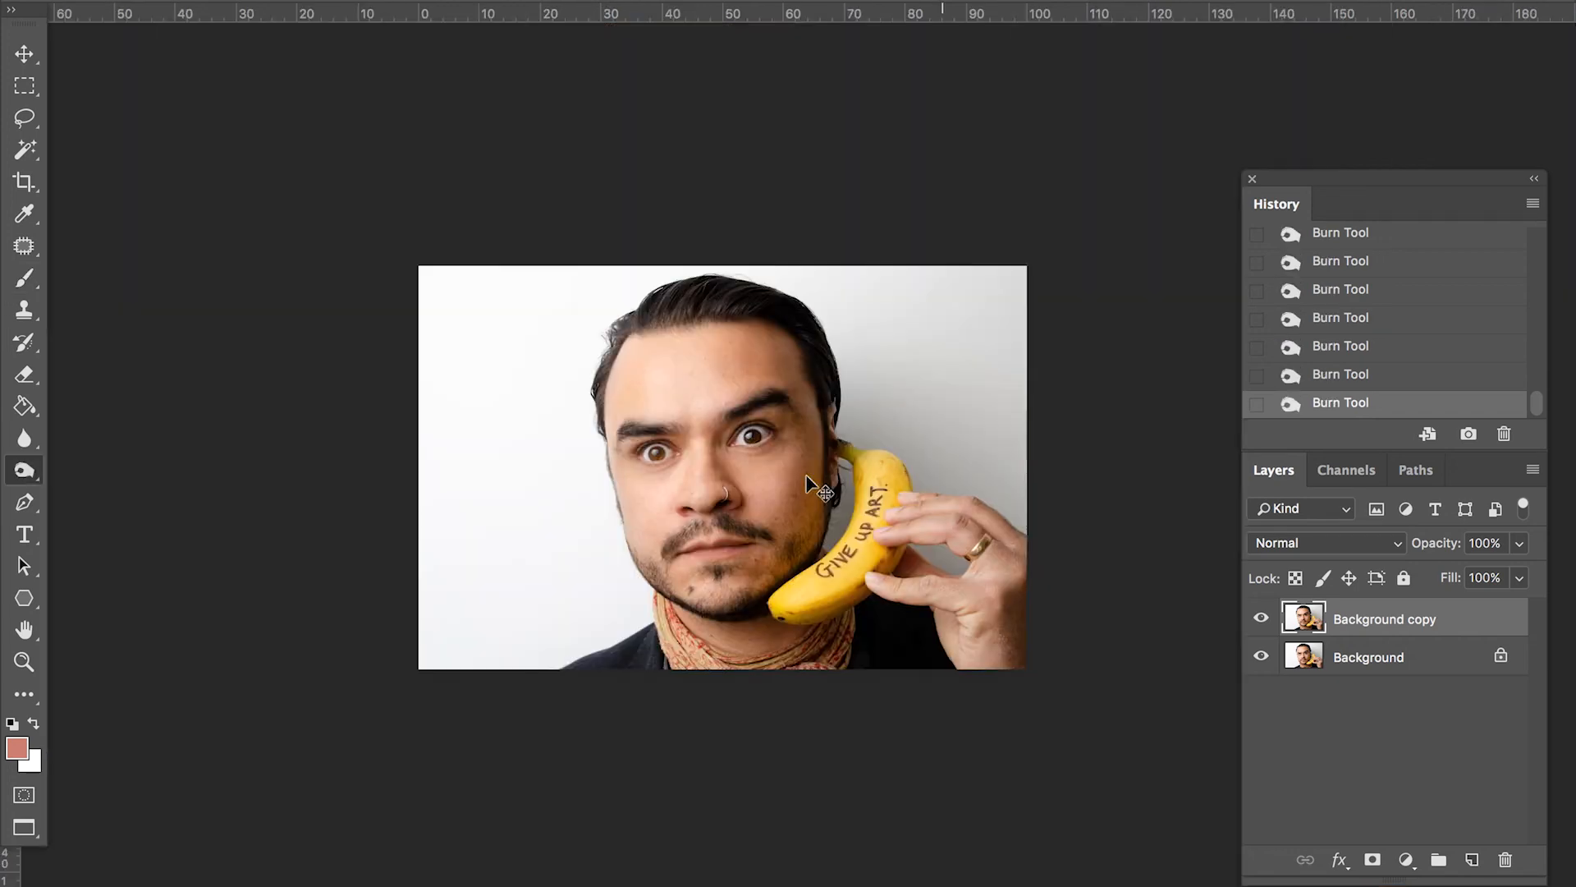
Compare the retouched portrait with the original DSC_3322.PNG history state, finishing back on the latest Burn Tool state
key("ctrl+minus")
key("ctrl+plus")
left_click_drag(1534, 411, 1538, 211)
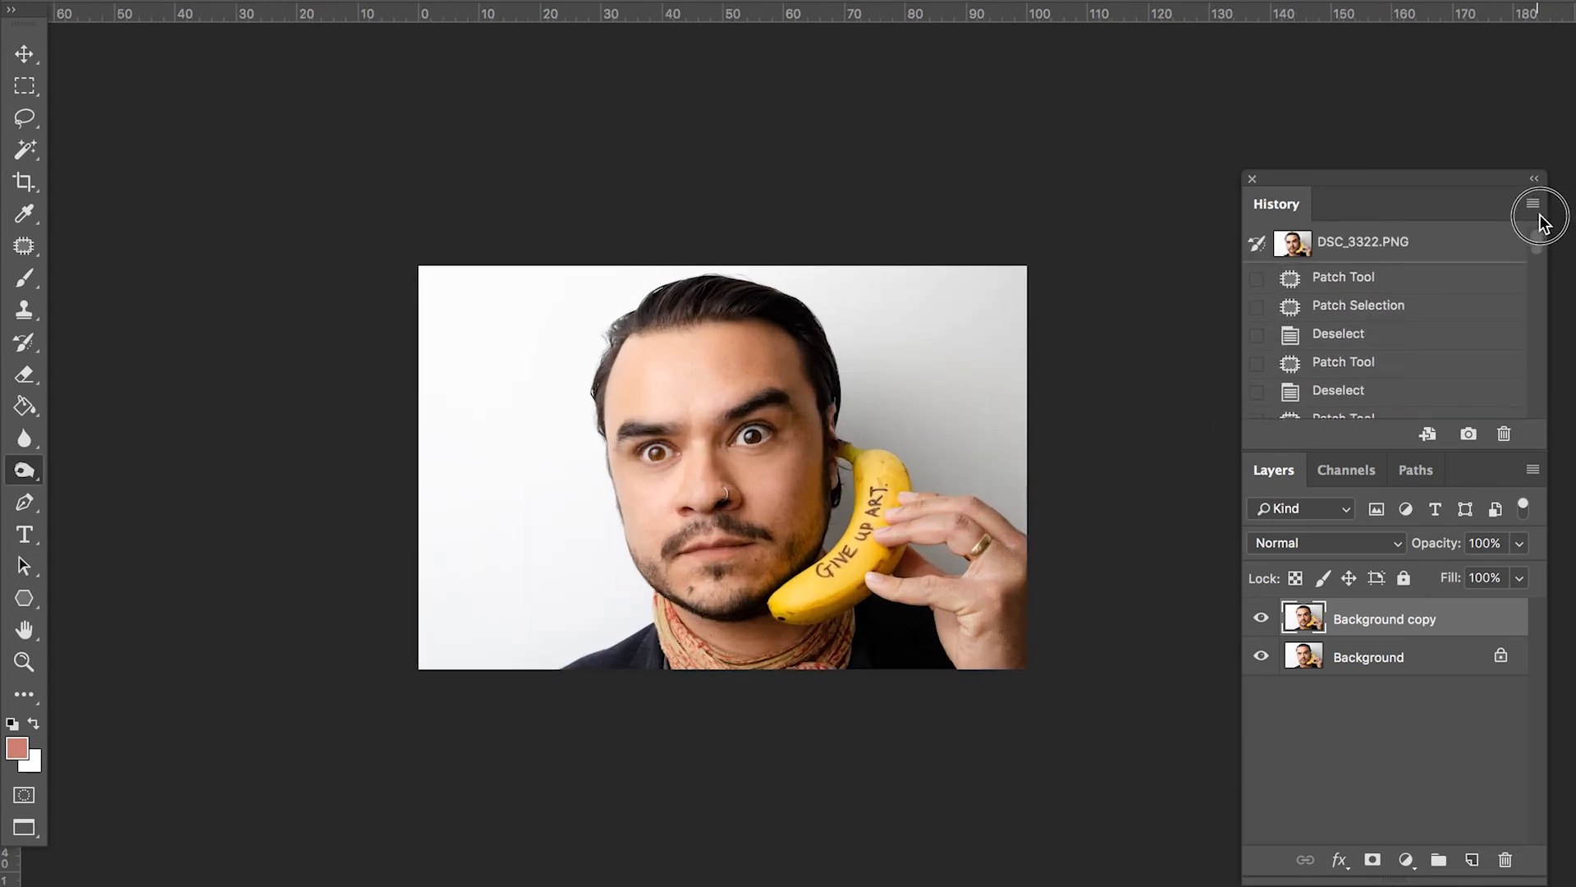
left_click(1396, 243)
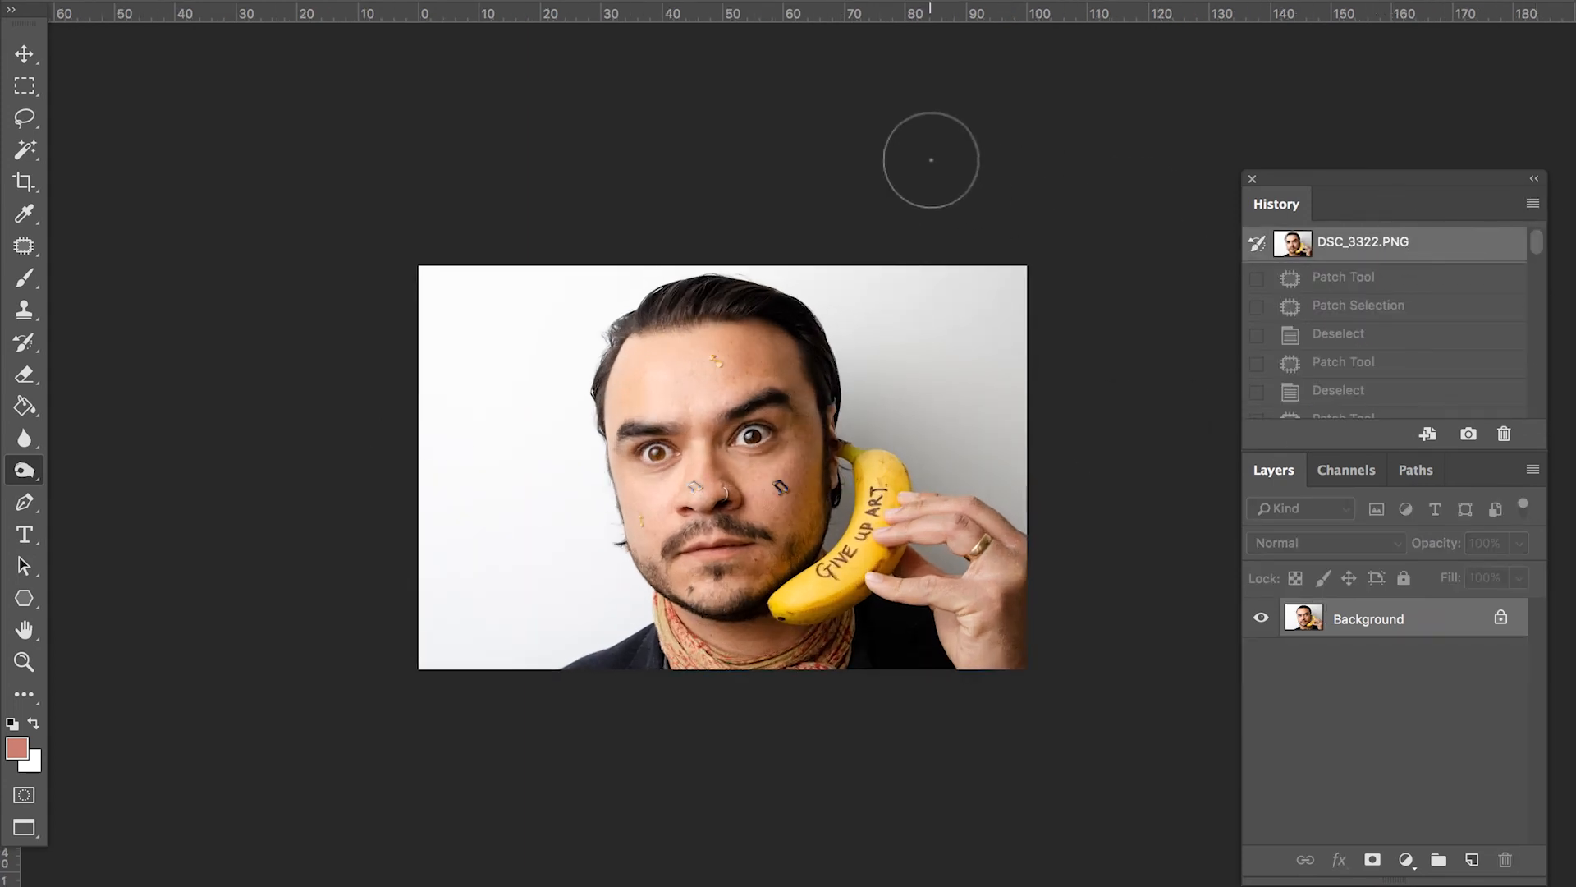
key("ctrl+z")
key("ctrl+z")
key("ctrl+z")
key("ctrl+z")
key("ctrl+z")
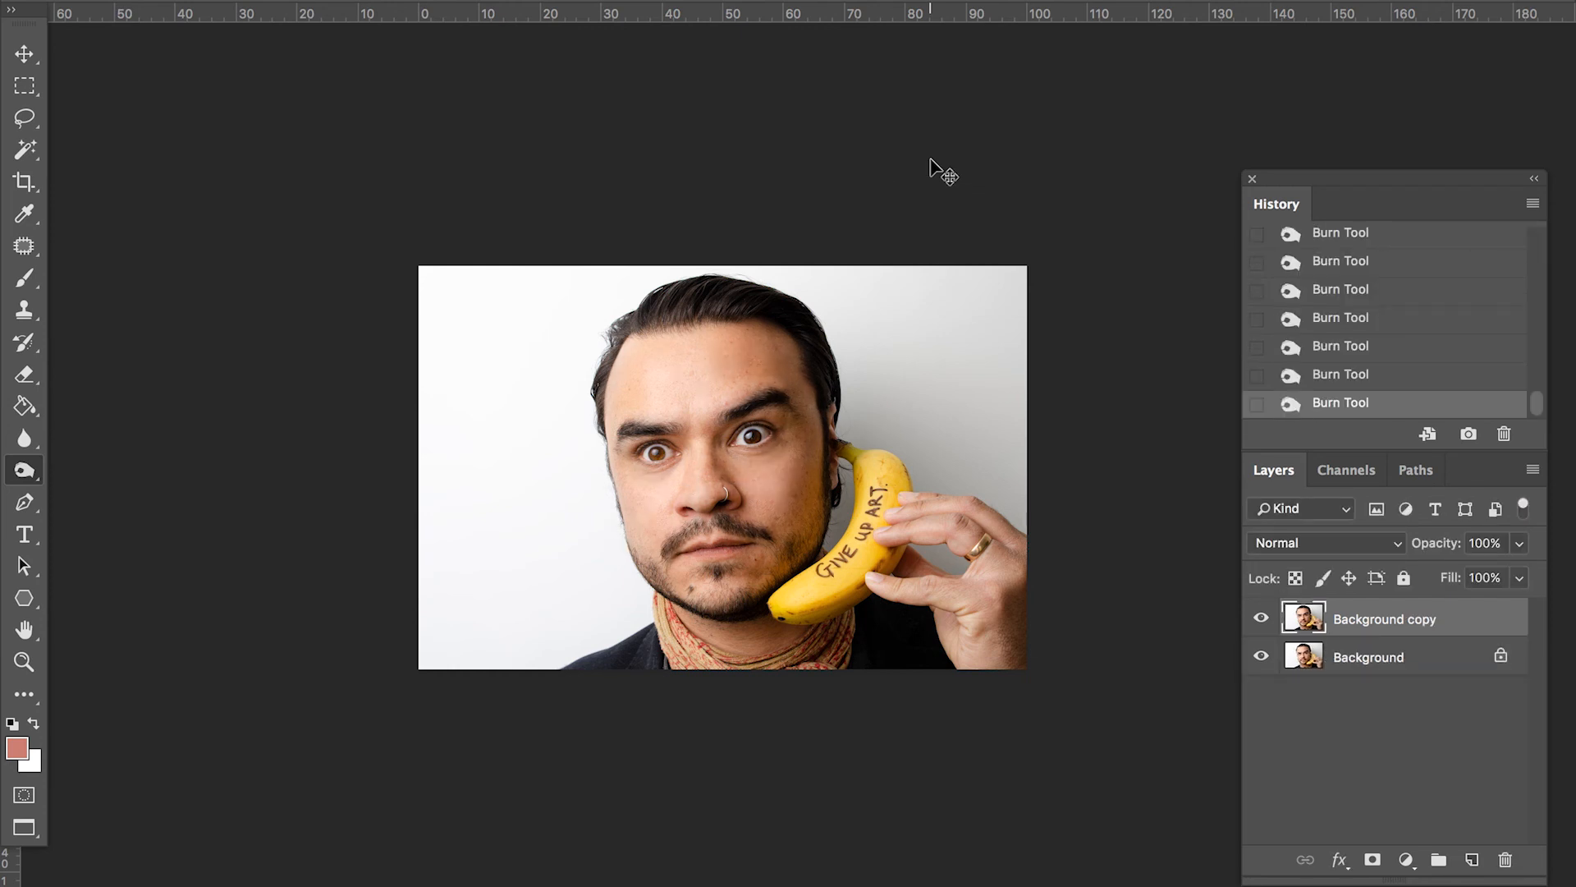
key("ctrl+z")
key("ctrl+z")
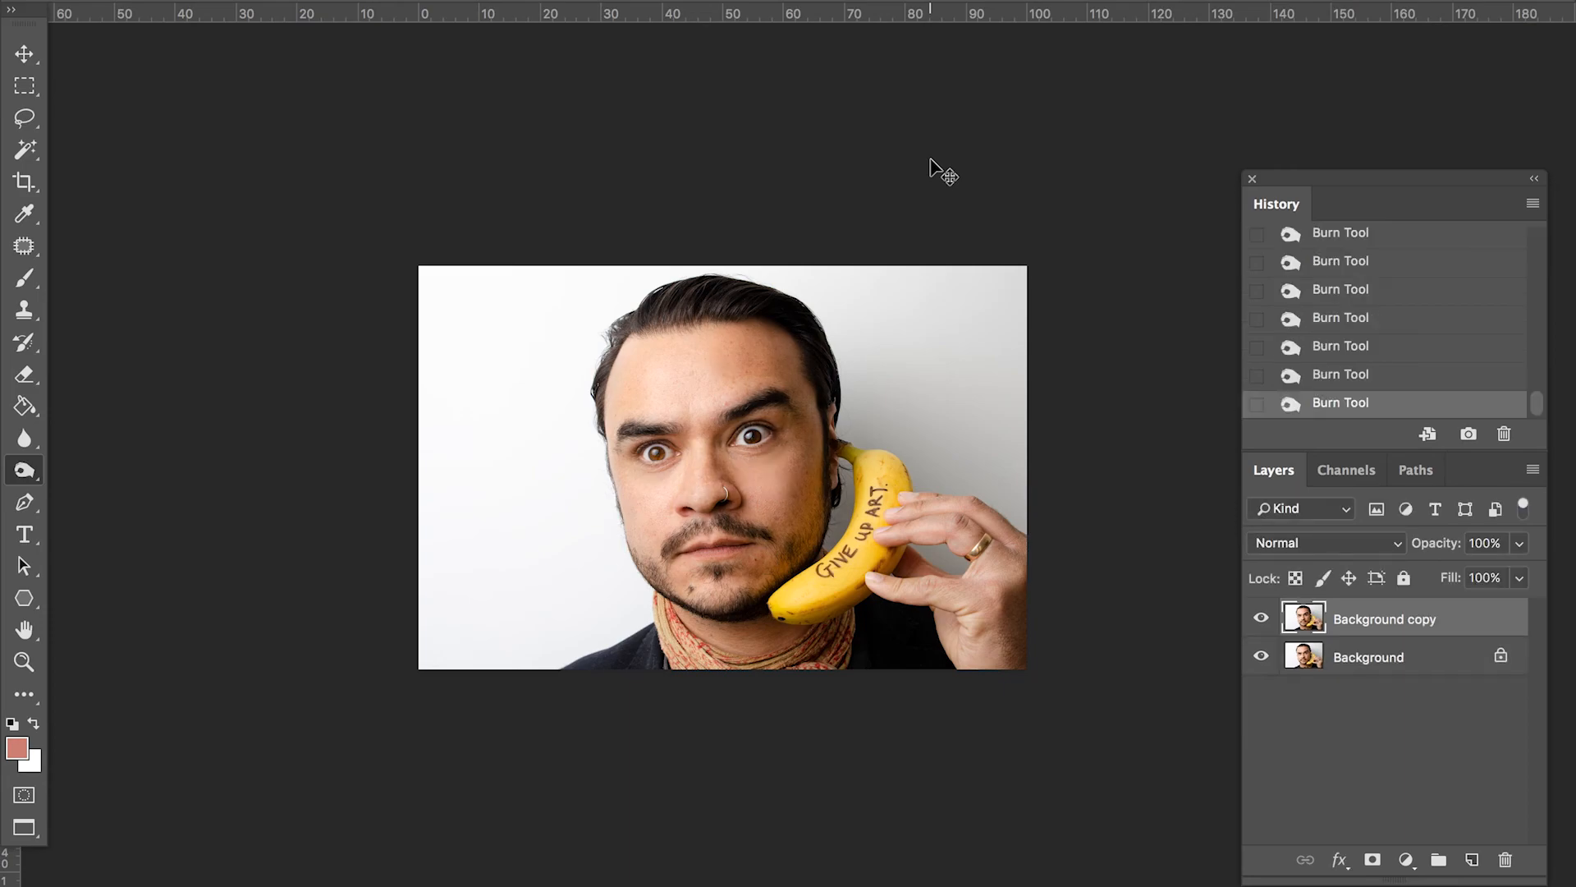